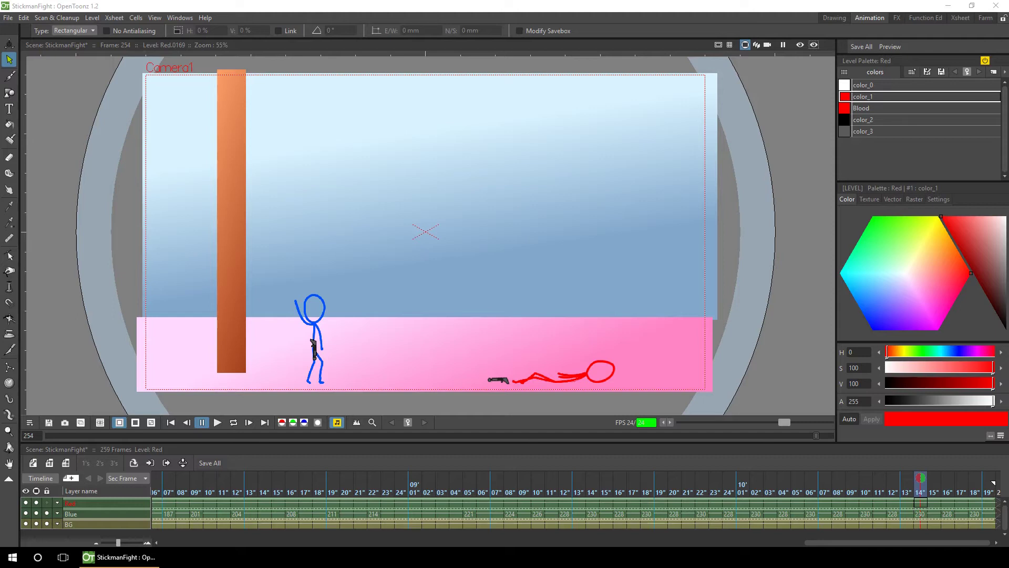
Load BlastEffect.tnz from the LaserBlast project's scenes folder as a sub-xsheet.
{"action": "left_click", "coordinate": [8, 18]}
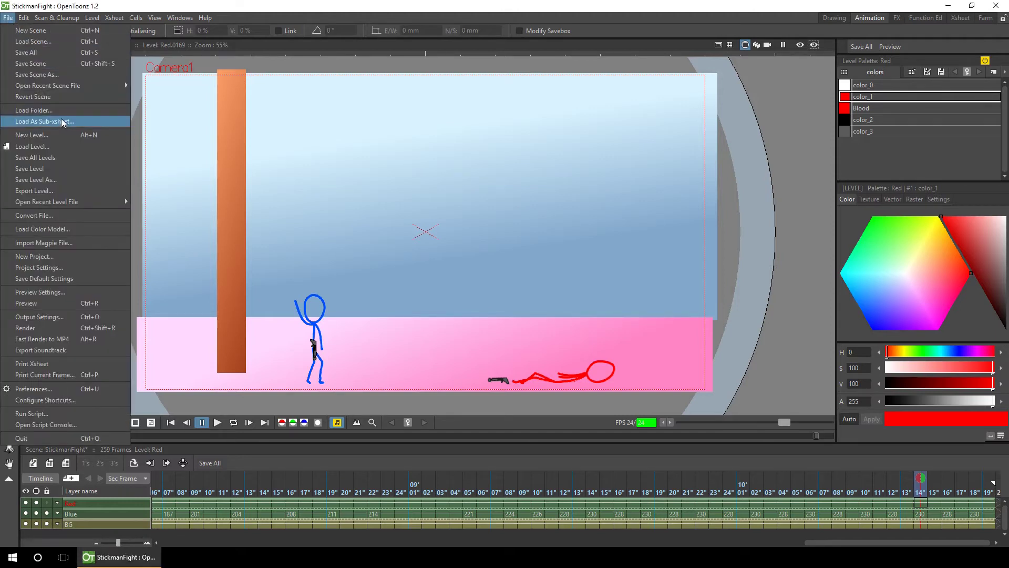
{"action": "left_click", "coordinate": [64, 121]}
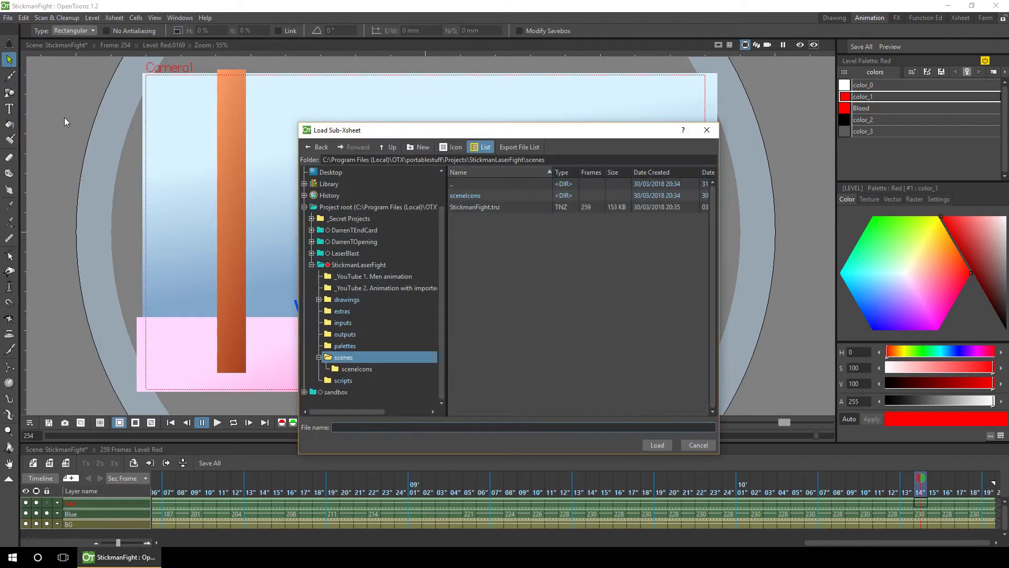
{"action": "left_click", "coordinate": [312, 265]}
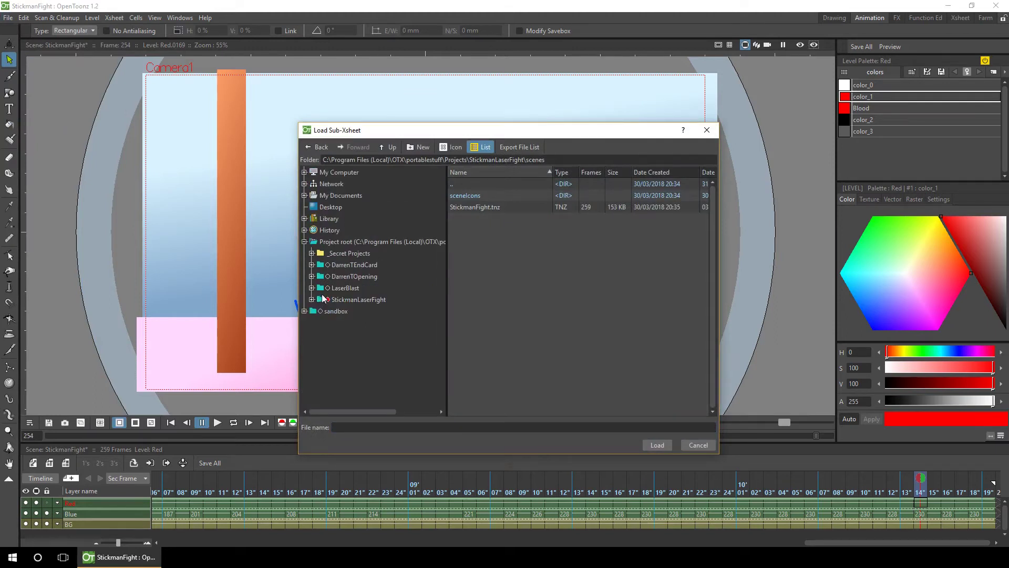
{"action": "left_click", "coordinate": [311, 287]}
{"action": "left_click", "coordinate": [343, 368]}
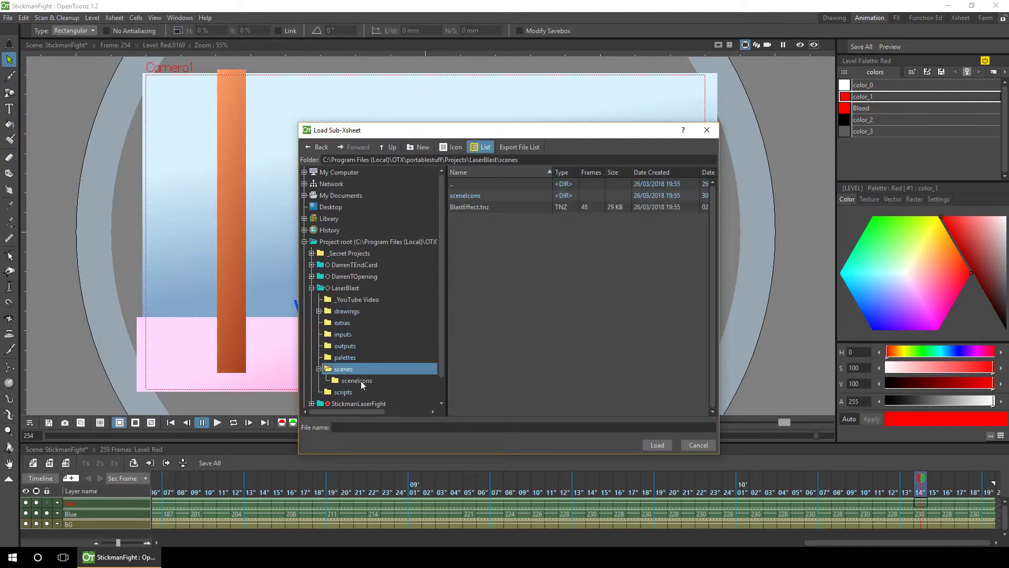
{"action": "left_click", "coordinate": [478, 206]}
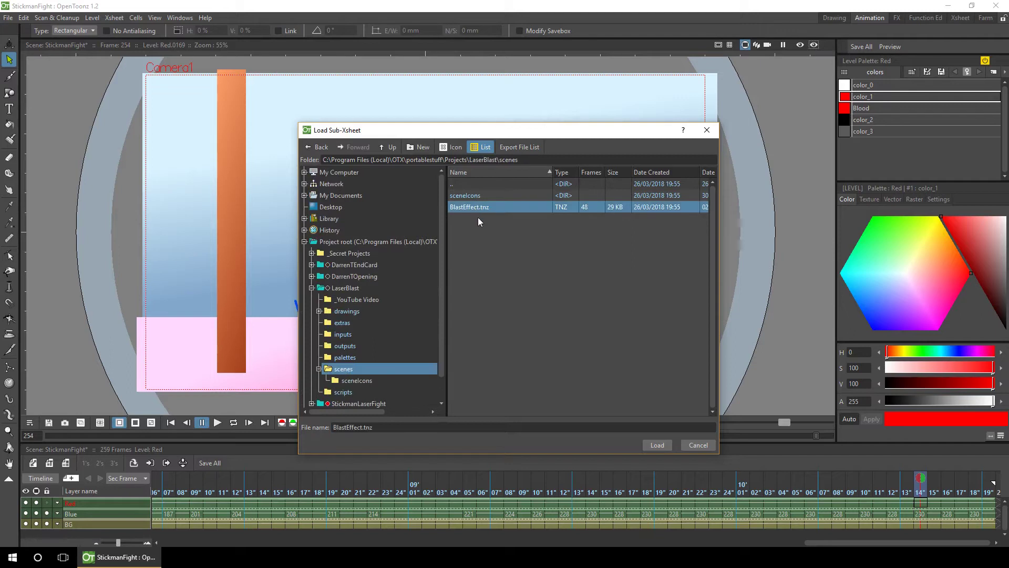
{"action": "left_click", "coordinate": [656, 445]}
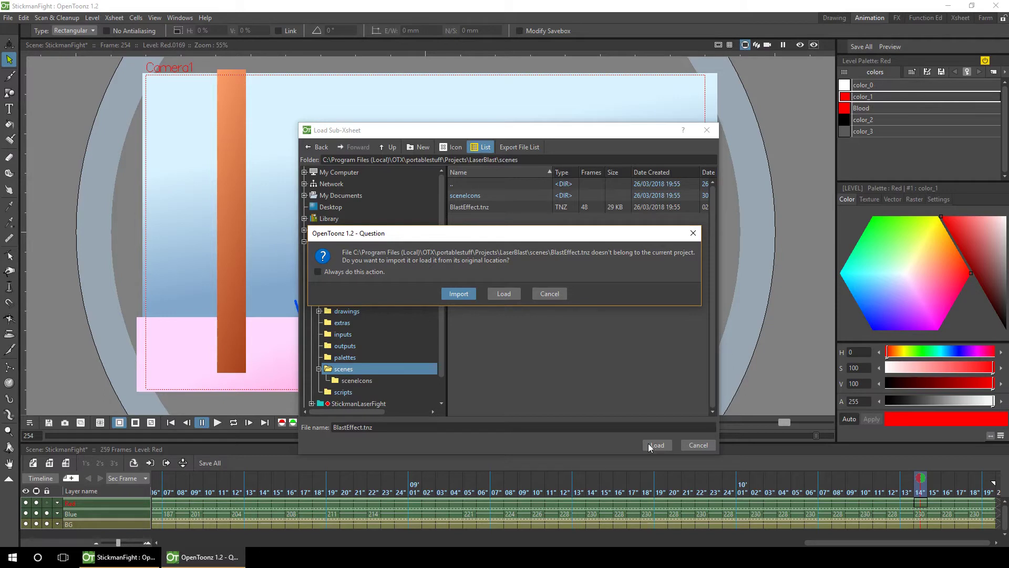
Import the blast scene into the project, shift its cells to start at frame 1, and play to check.
{"action": "left_click", "coordinate": [459, 293]}
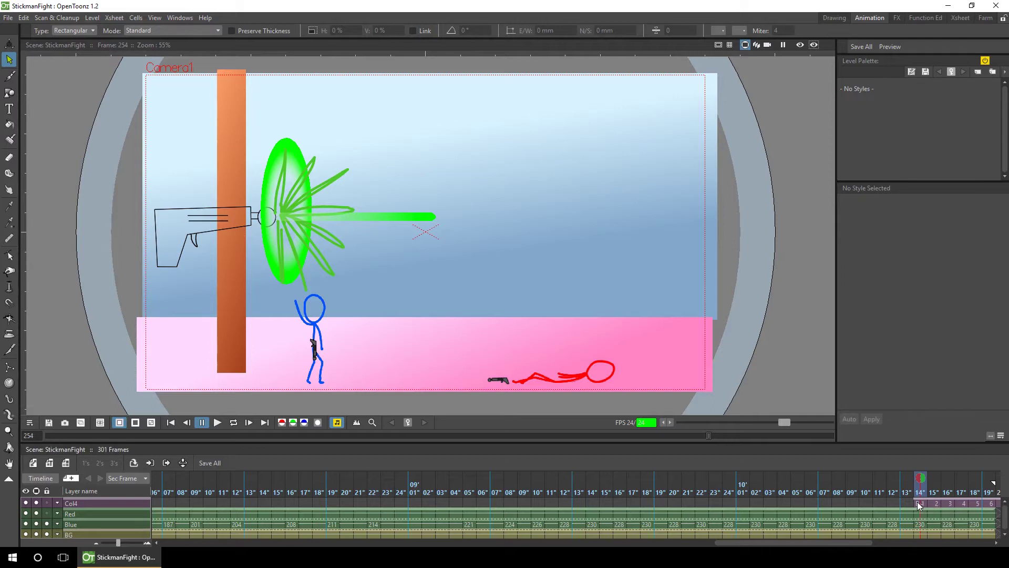
{"action": "left_click_drag", "start_coordinate": [919, 506], "coordinate": [934, 505]}
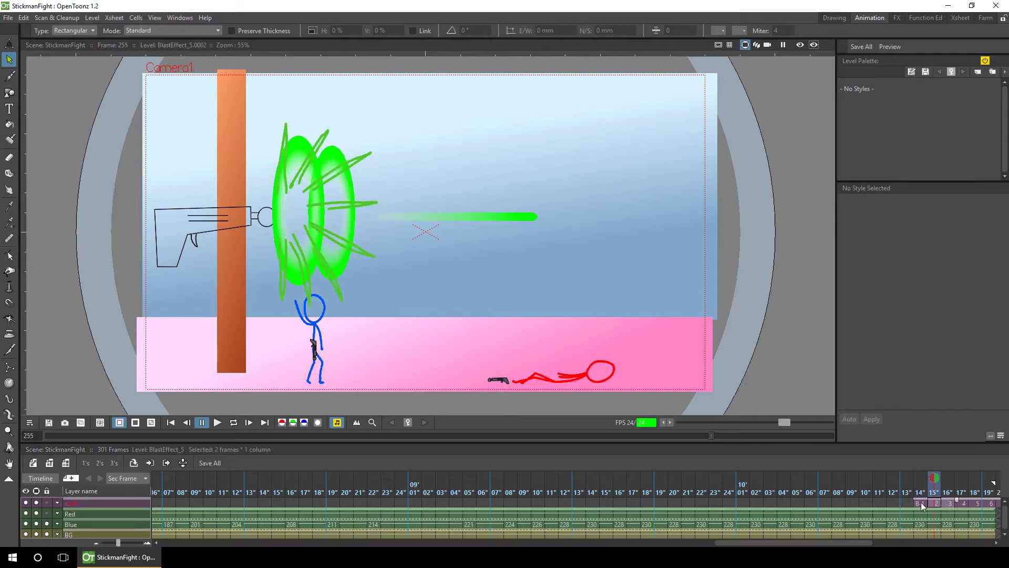
{"action": "left_click", "coordinate": [906, 503]}
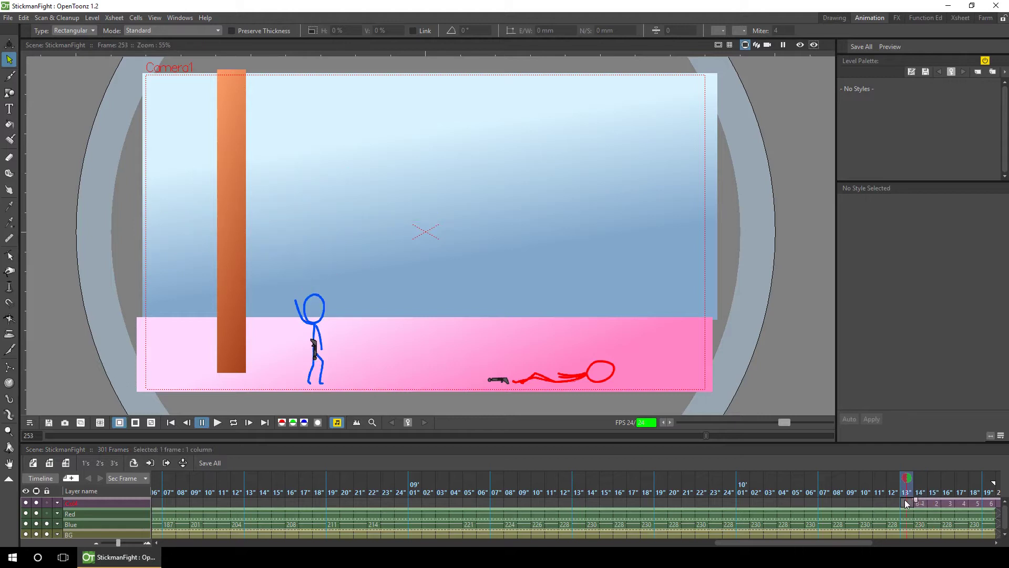
{"action": "mouse_move", "coordinate": [906, 504]}
{"action": "left_mouse_down"}
{"action": "mouse_move", "coordinate": [699, 512]}
{"action": "mouse_move", "coordinate": [115, 495]}
{"action": "mouse_move", "coordinate": [125, 506]}
{"action": "mouse_move", "coordinate": [82, 504]}
{"action": "left_mouse_up"}
{"action": "left_click", "coordinate": [156, 492]}
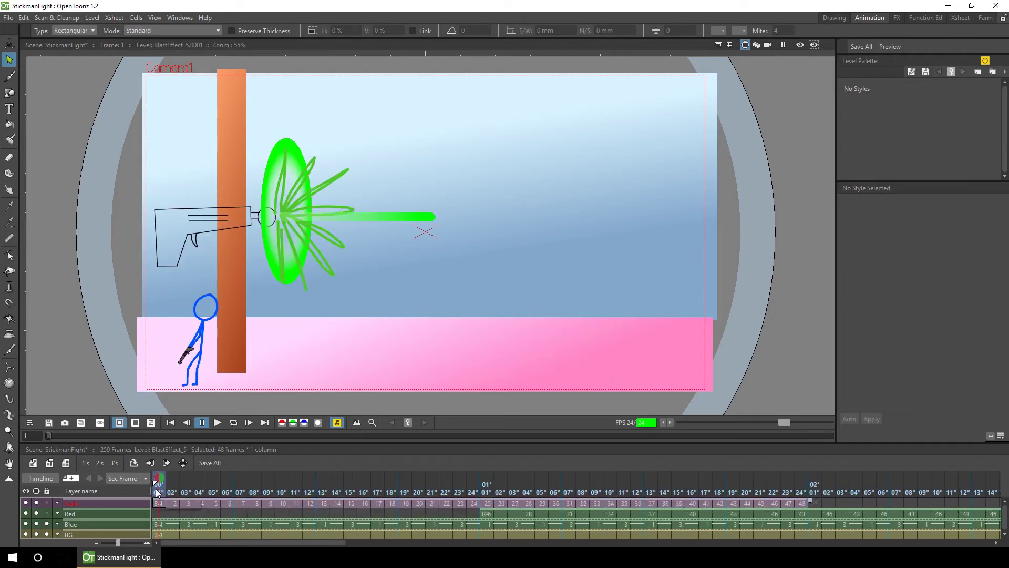
{"action": "key", "text": "p"}
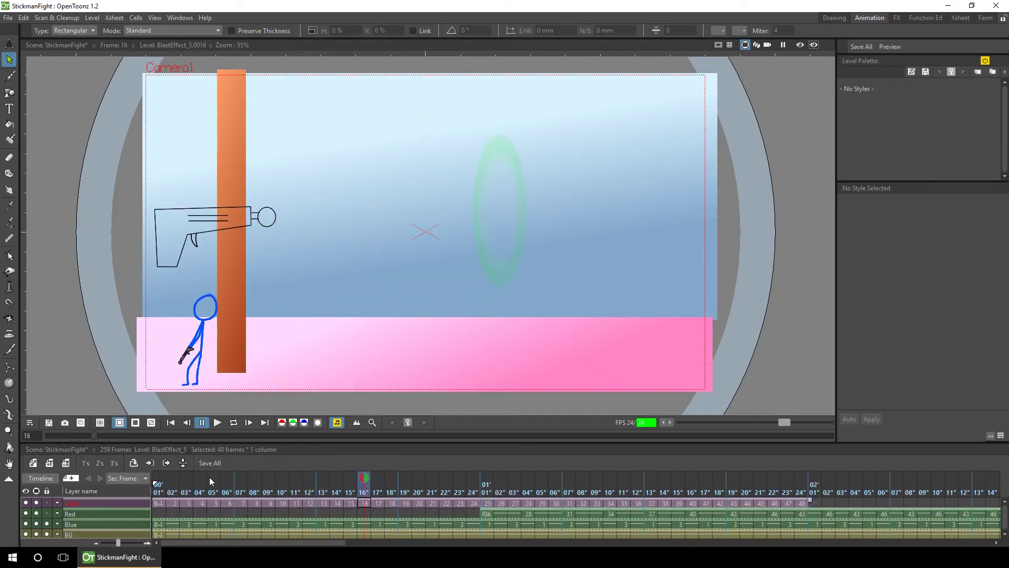
{"action": "left_click", "coordinate": [157, 493]}
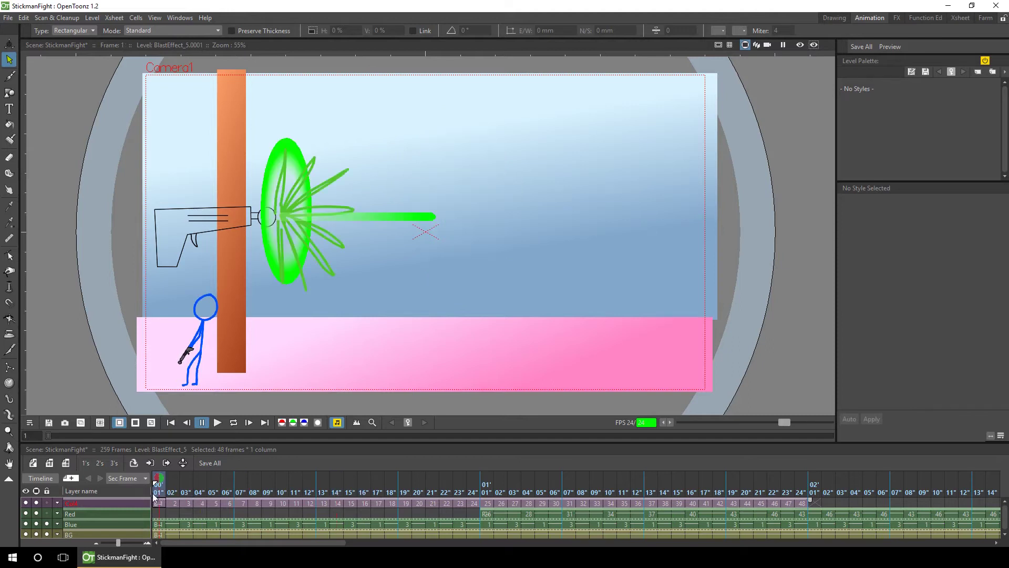
Rename the blast column to 'Blue blast'.
{"action": "double_click", "coordinate": [75, 502]}
{"action": "type", "text": "Blu"}
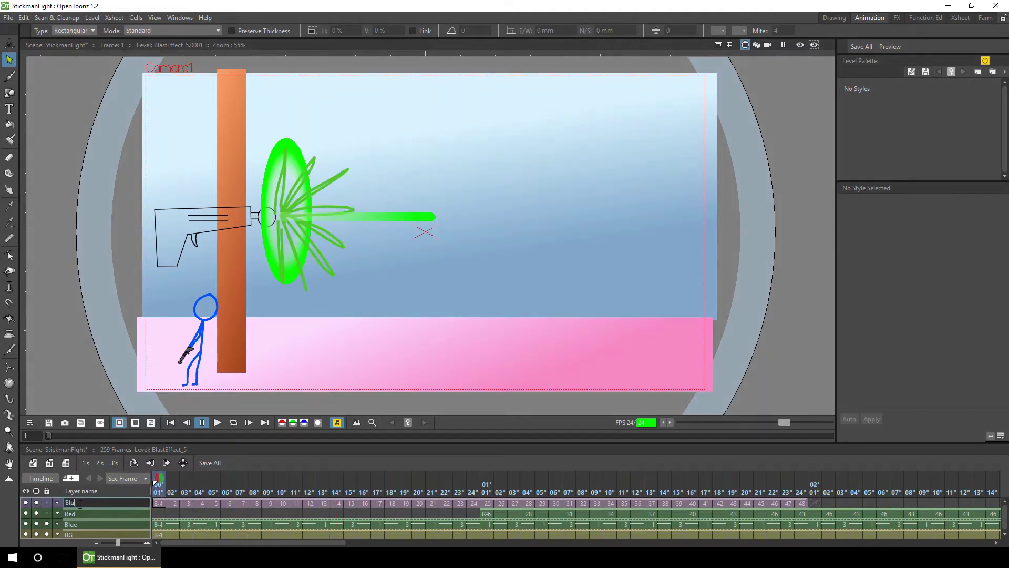
{"action": "type", "text": "e blast"}
{"action": "key", "text": "Return"}
{"action": "left_click", "coordinate": [158, 504]}
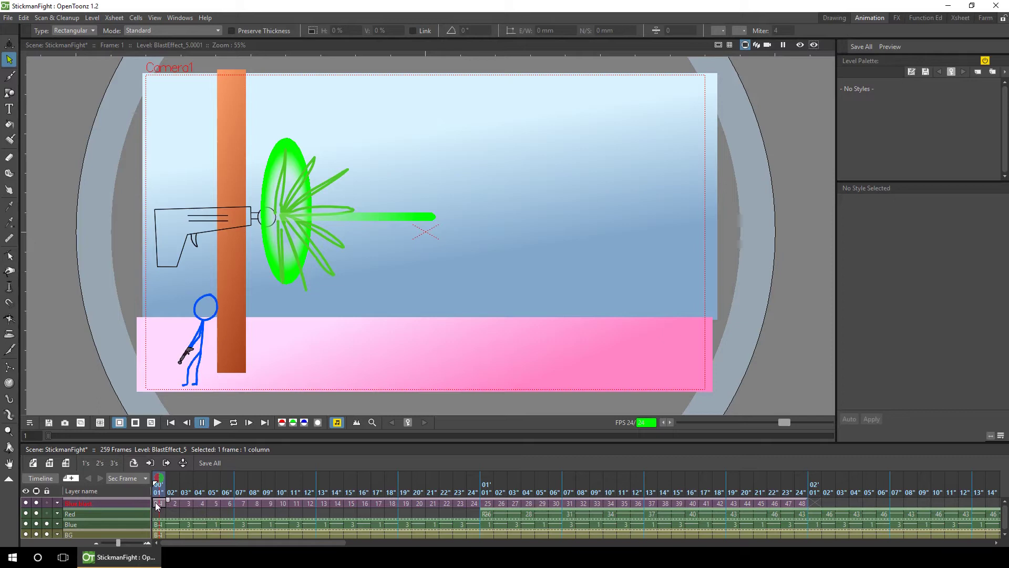
Open the blast sub-xsheet and turn off the gun layer's camstand and preview visibility.
{"action": "left_click", "coordinate": [150, 463]}
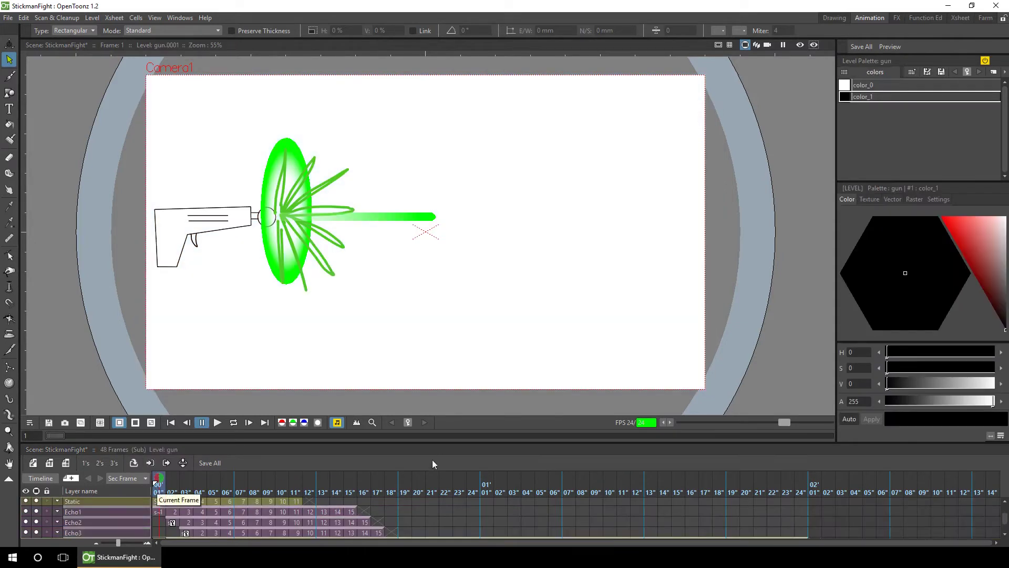
{"action": "left_click_drag", "start_coordinate": [409, 440], "coordinate": [410, 406]}
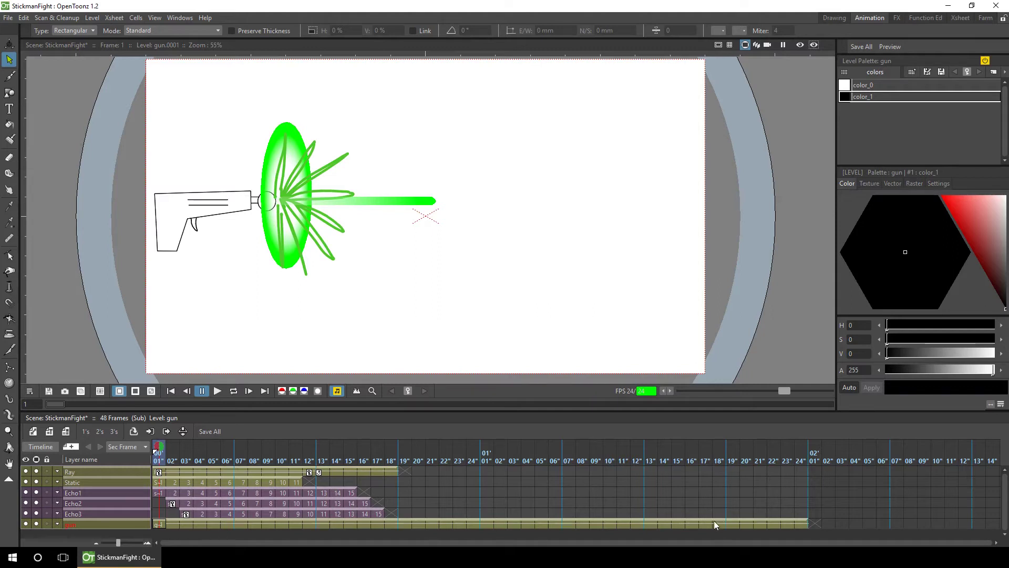
{"action": "left_click", "coordinate": [37, 523]}
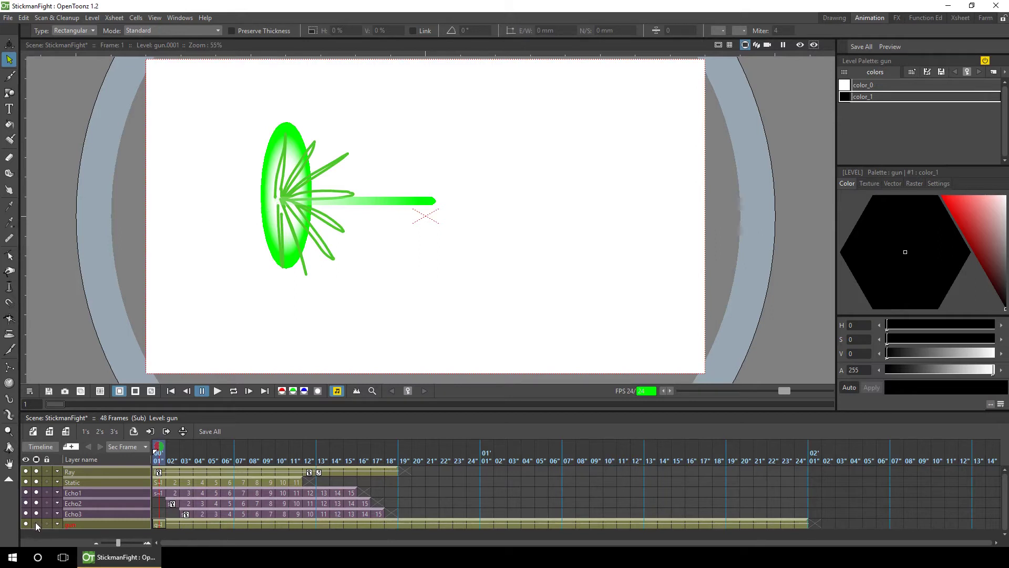
{"action": "left_click", "coordinate": [25, 524]}
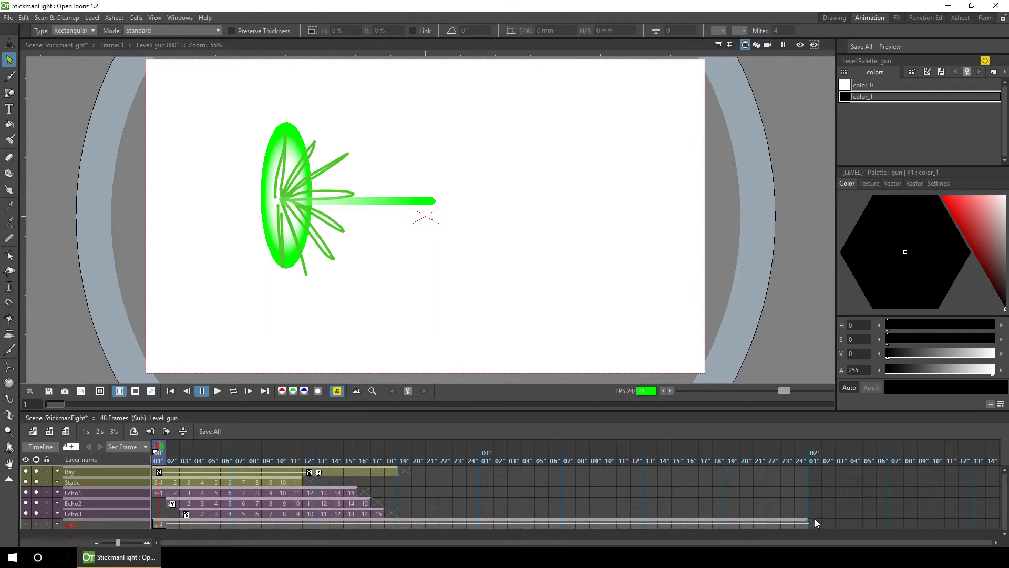
Delete the gun cells from frame 2 to 49, leaving the gun only at frame 1.
{"action": "left_click", "coordinate": [813, 522]}
{"action": "left_click_drag", "start_coordinate": [549, 522], "coordinate": [171, 519]}
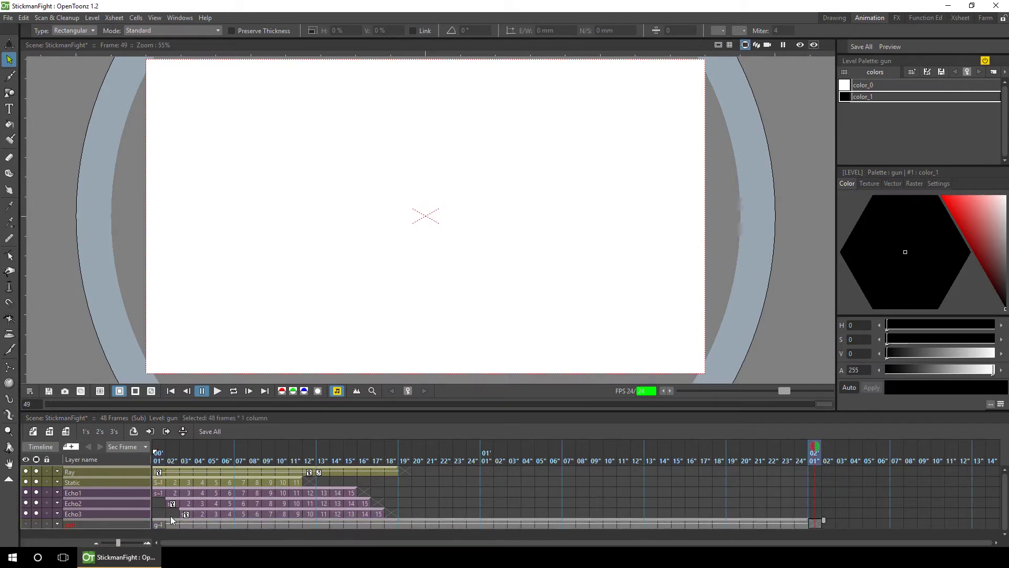
{"action": "key", "text": "Delete"}
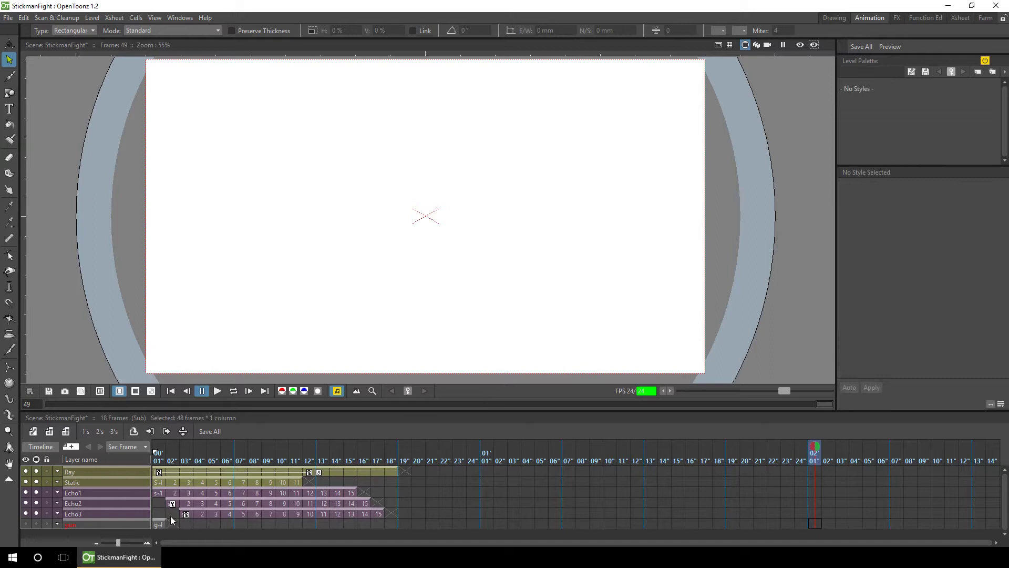
{"action": "left_click", "coordinate": [159, 461]}
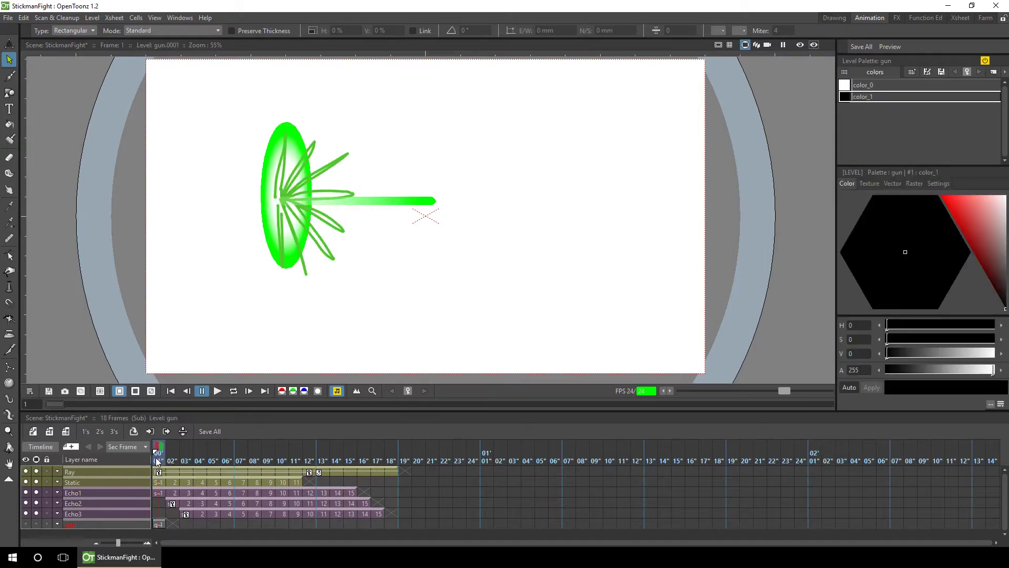
Step through the blast frames to check them, ending at frame 12.
{"action": "left_click", "coordinate": [173, 461]}
{"action": "mouse_move", "coordinate": [181, 458]}
{"action": "left_mouse_down"}
{"action": "mouse_move", "coordinate": [418, 460]}
{"action": "mouse_move", "coordinate": [155, 462]}
{"action": "left_mouse_up"}
{"action": "key", "text": "shift+space"}
{"action": "scroll", "coordinate": [541, 167], "scroll_direction": "down", "scroll_amount": 5}
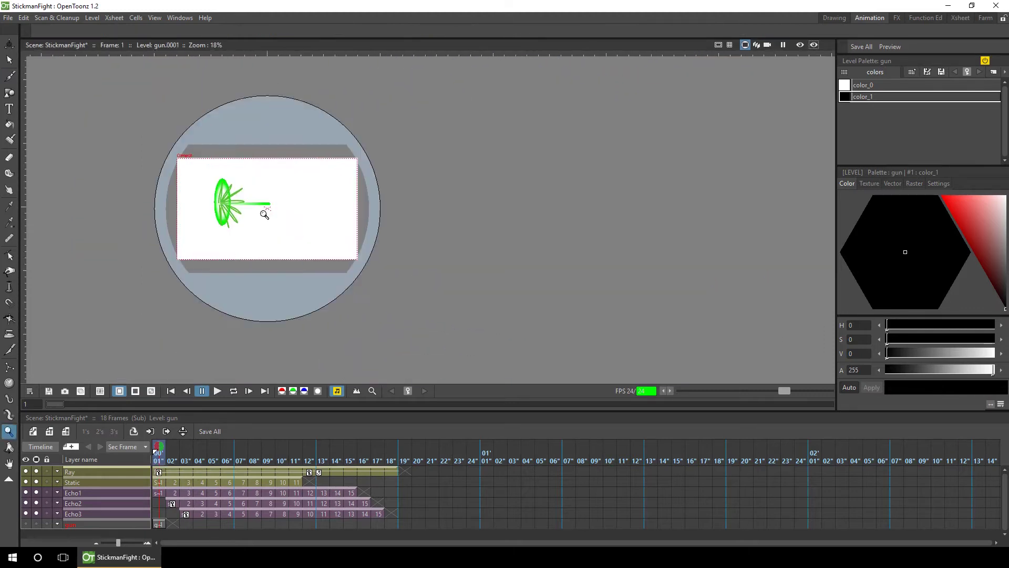
{"action": "key", "text": "space"}
{"action": "left_click_drag", "start_coordinate": [344, 215], "coordinate": [242, 219]}
{"action": "left_click", "coordinate": [322, 462]}
{"action": "mouse_move", "coordinate": [322, 463]}
{"action": "left_mouse_down"}
{"action": "mouse_move", "coordinate": [282, 461]}
{"action": "mouse_move", "coordinate": [304, 470]}
{"action": "left_mouse_up"}
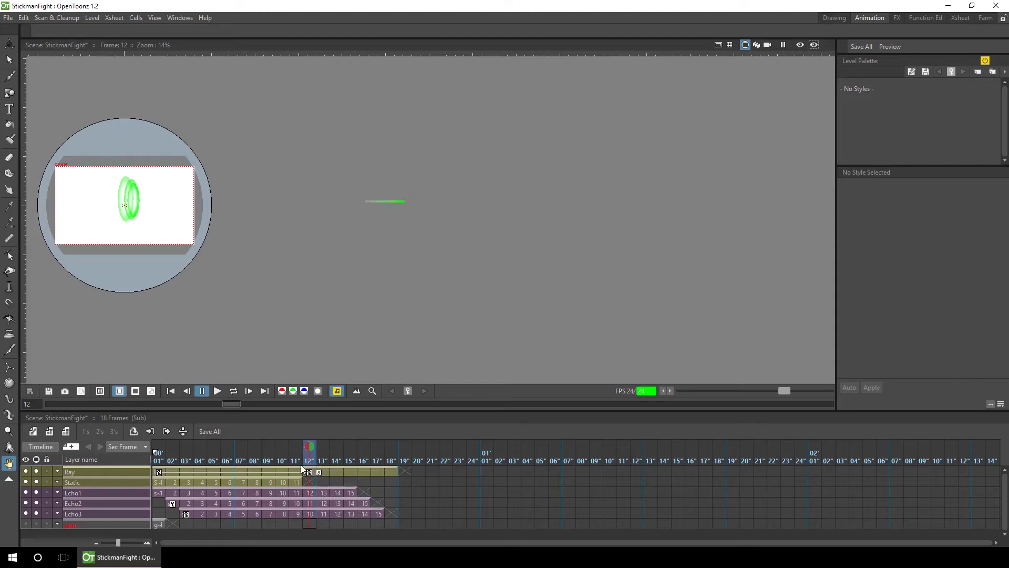
With vertical movement locked, slide the Ray further right and move its key from frame 12 to 18.
{"action": "left_click", "coordinate": [10, 44]}
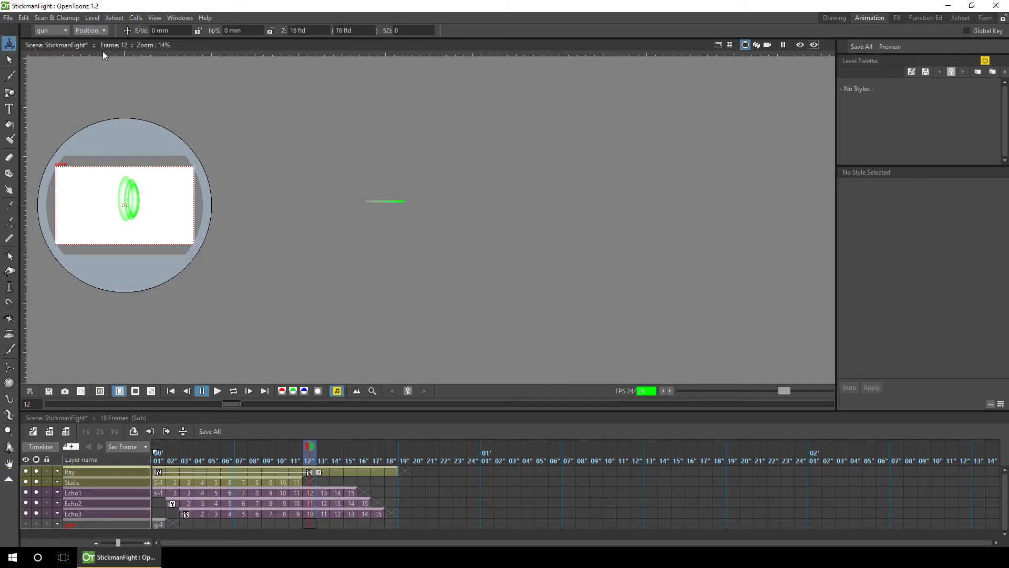
{"action": "left_click", "coordinate": [269, 30]}
{"action": "left_click", "coordinate": [309, 473]}
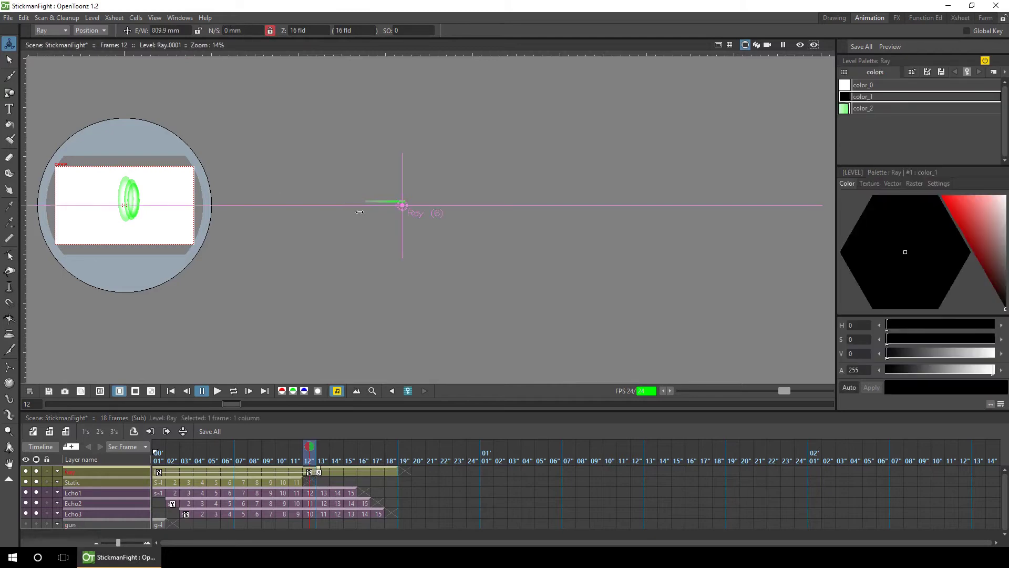
{"action": "left_click_drag", "start_coordinate": [368, 222], "coordinate": [737, 224]}
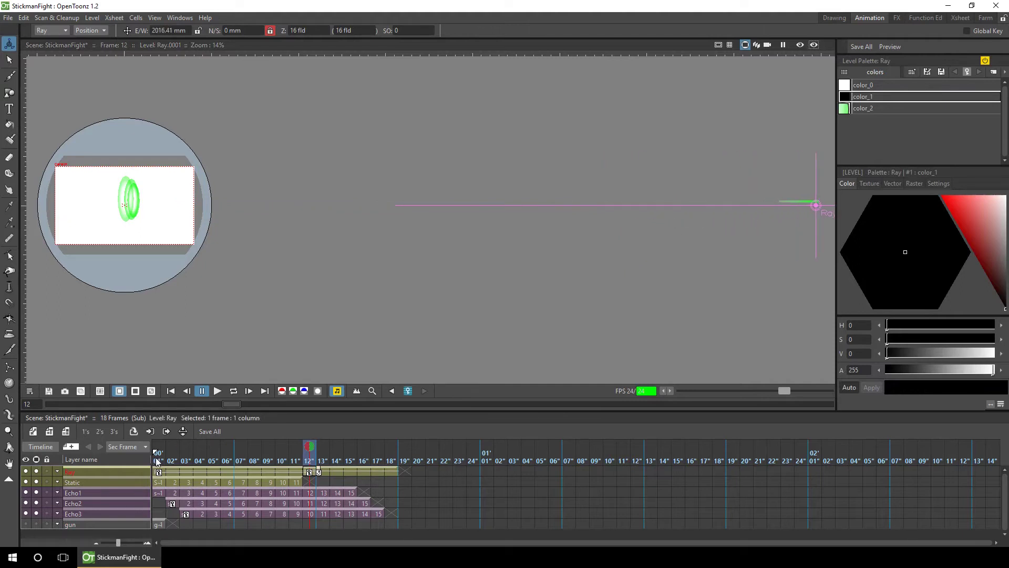
{"action": "left_click_drag", "start_coordinate": [158, 451], "coordinate": [278, 450]}
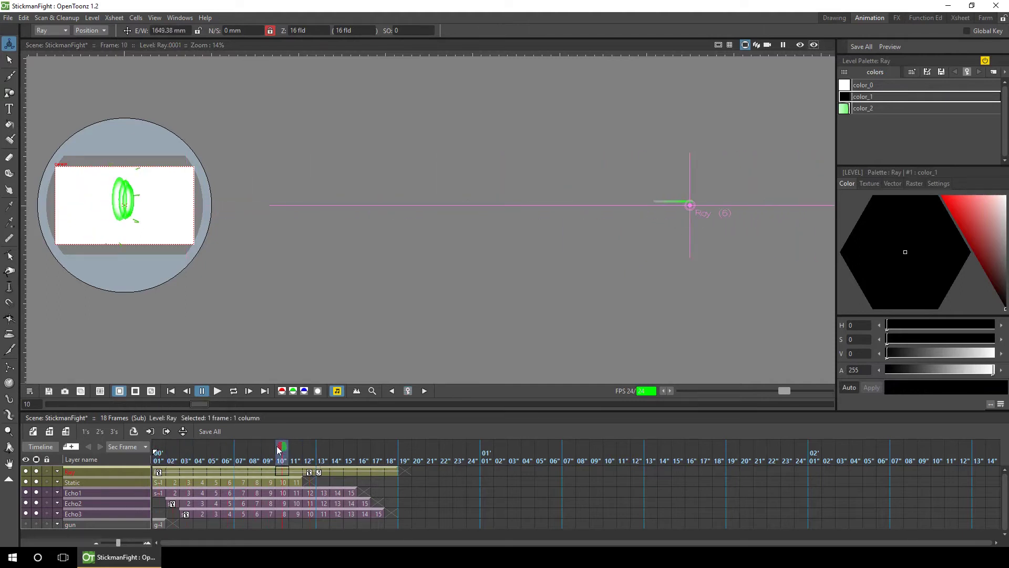
{"action": "left_click", "coordinate": [309, 473]}
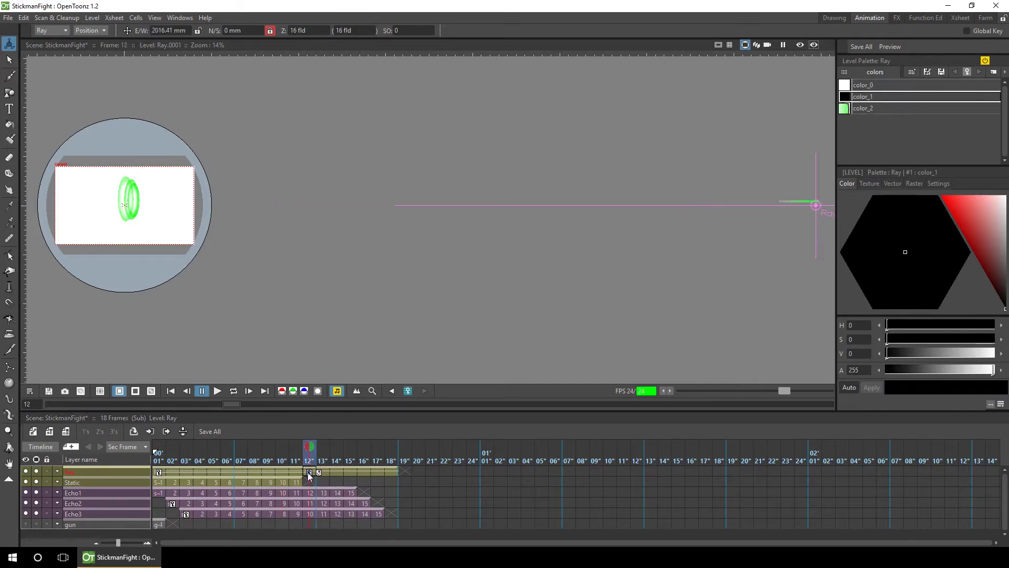
{"action": "left_click_drag", "start_coordinate": [310, 473], "coordinate": [387, 473]}
{"action": "left_click", "coordinate": [390, 461]}
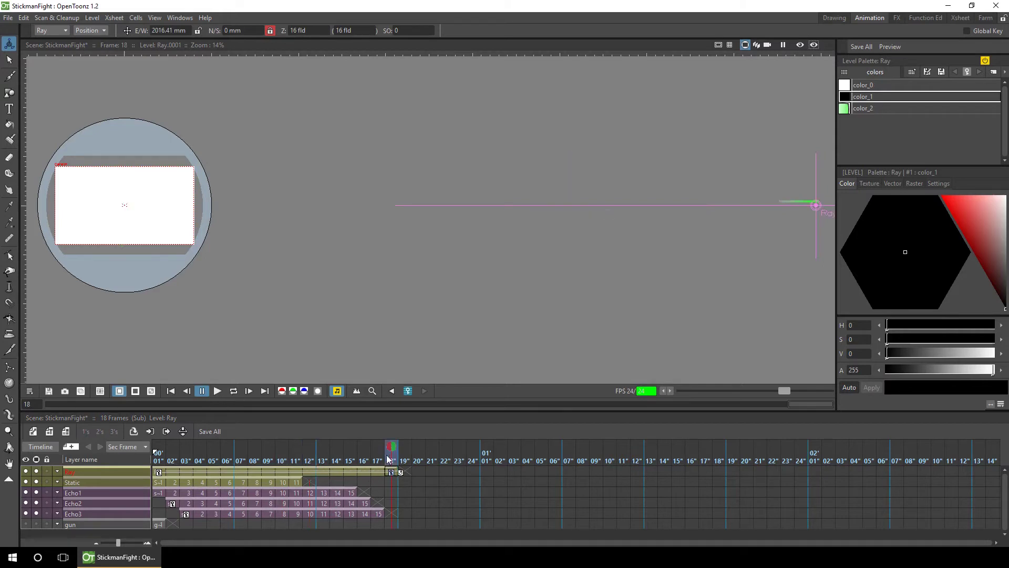
{"action": "left_click_drag", "start_coordinate": [168, 459], "coordinate": [367, 458]}
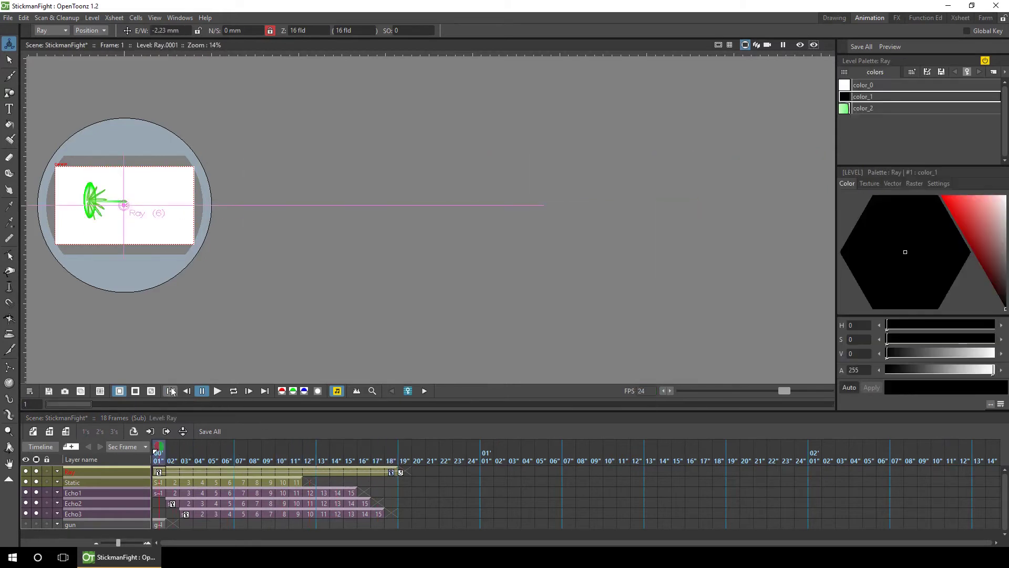
Set the stop marker at frame 18 and play the blast to review it.
{"action": "right_click", "coordinate": [389, 459]}
{"action": "left_click", "coordinate": [437, 276]}
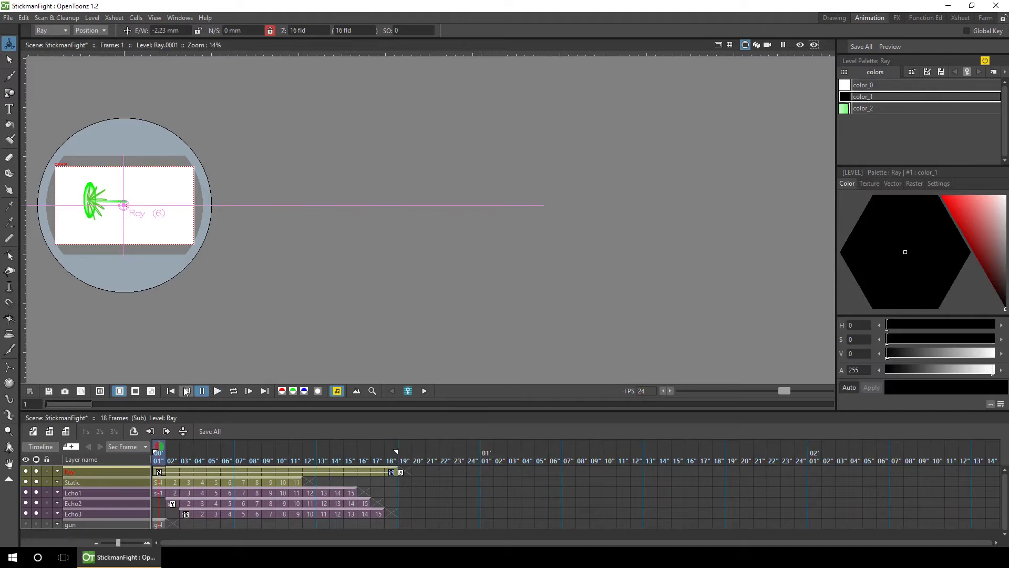
{"action": "left_click", "coordinate": [217, 390]}
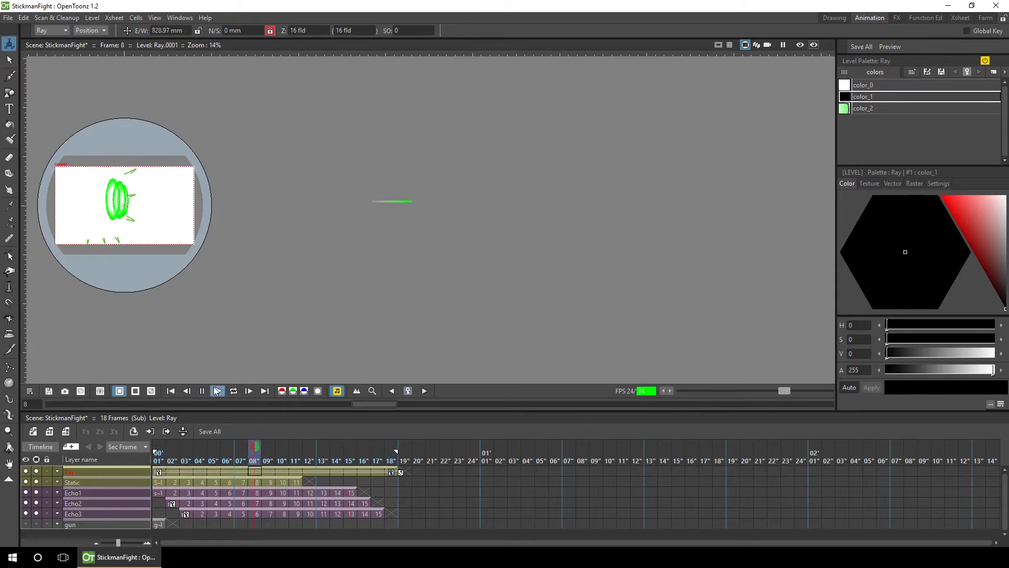
{"action": "left_click", "coordinate": [201, 391]}
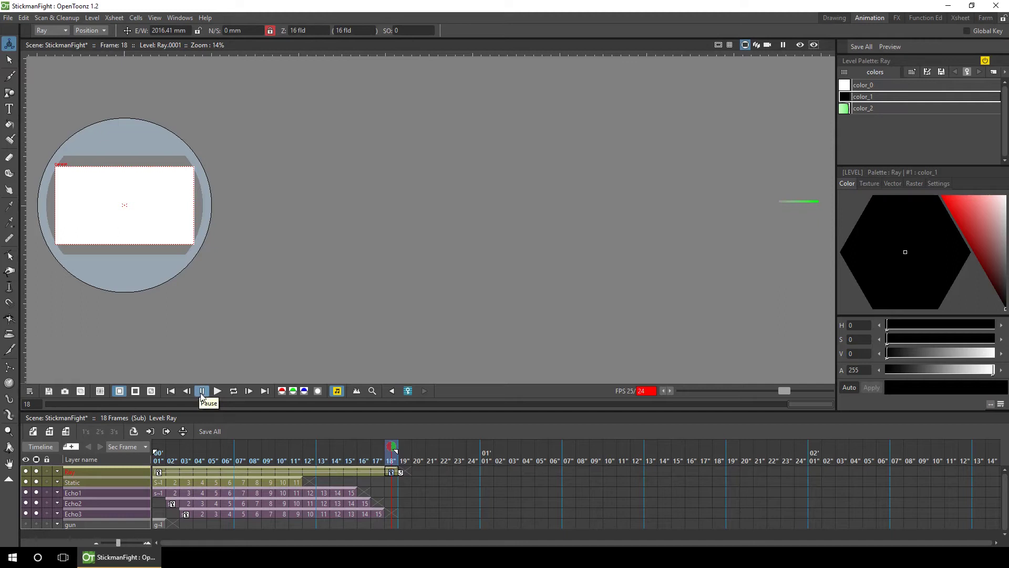
{"action": "key", "text": "shift+space"}
{"action": "left_click_drag", "start_coordinate": [254, 200], "coordinate": [161, 242]}
{"action": "left_click", "coordinate": [376, 470]}
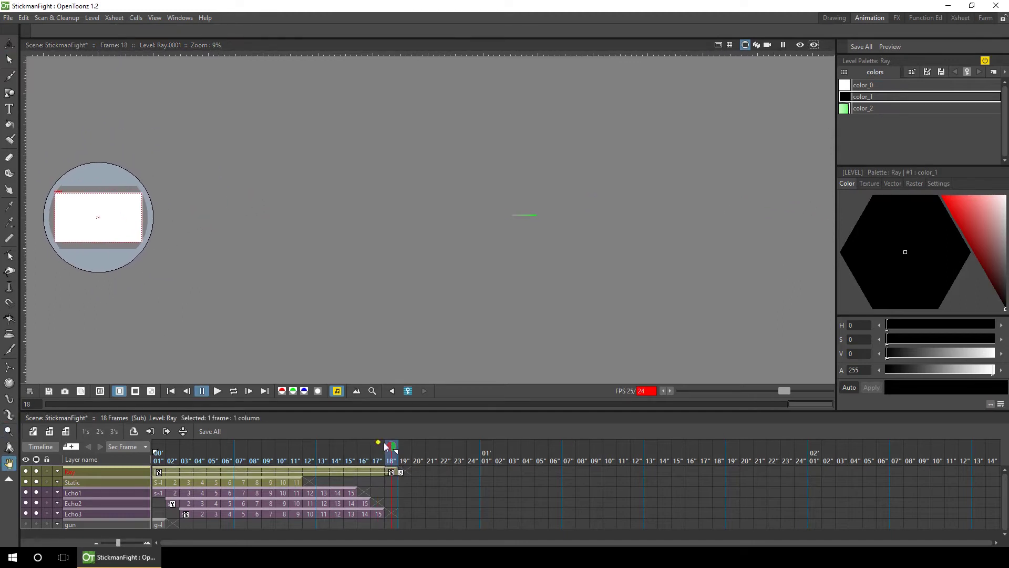
{"action": "key", "text": "a"}
{"action": "left_click", "coordinate": [217, 390]}
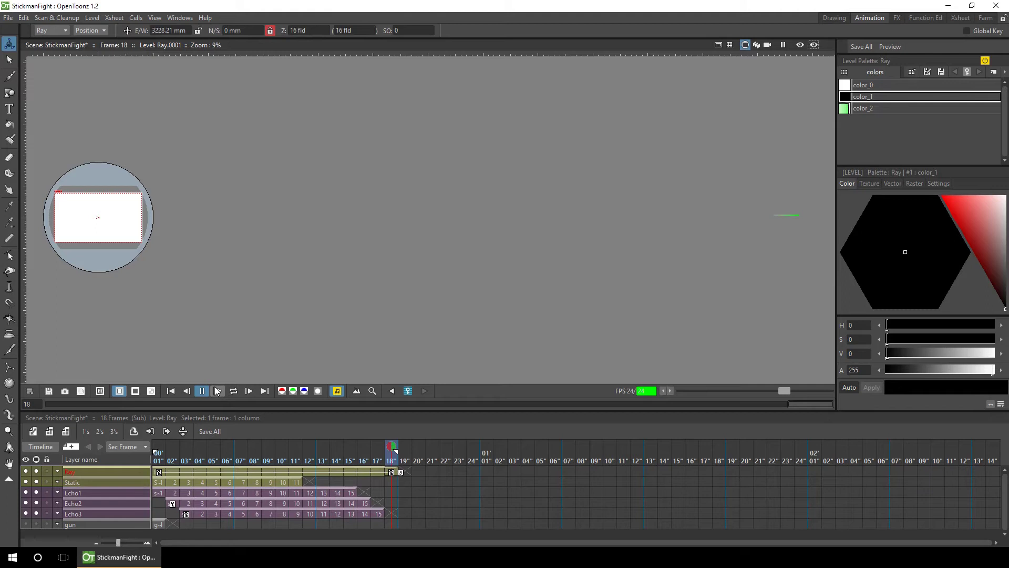
Create a LaserGuide vector level and name its column 'Laser guide'.
{"action": "left_click", "coordinate": [33, 431]}
{"action": "type", "text": "L"}
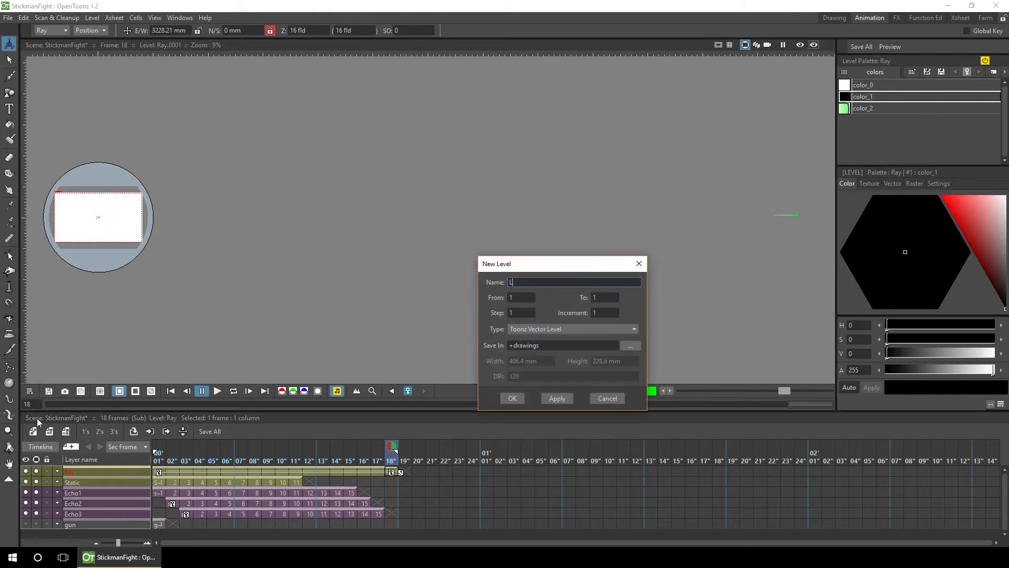
{"action": "type", "text": "aserGuide"}
{"action": "key", "text": "Return"}
{"action": "double_click", "coordinate": [76, 471]}
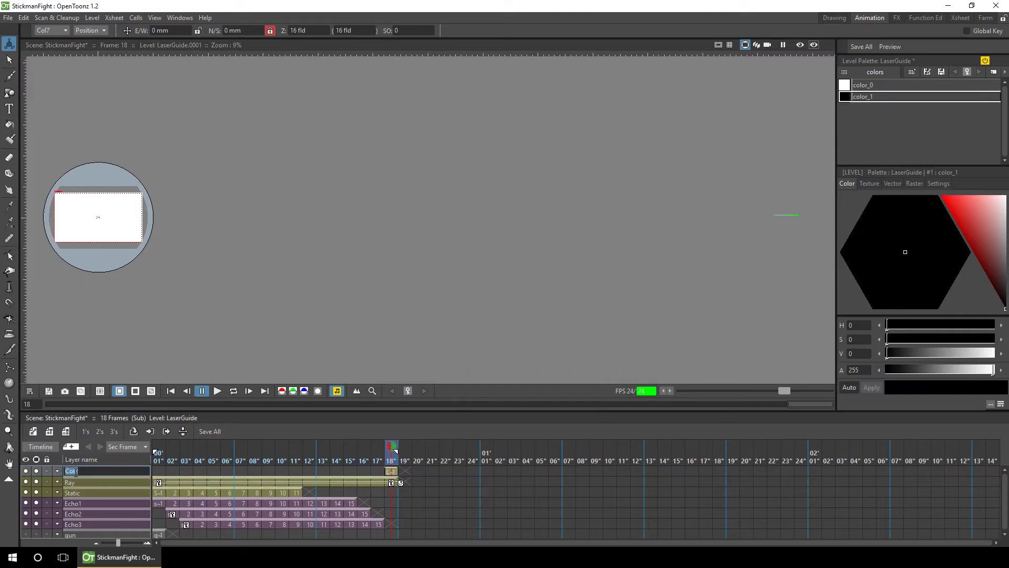
{"action": "type", "text": "Laser guide"}
{"action": "key", "text": "Return"}
Draw a straight line from the gun tip across the scene and hold it through frame 18.
{"action": "key", "text": "g"}
{"action": "left_click", "coordinate": [392, 470]}
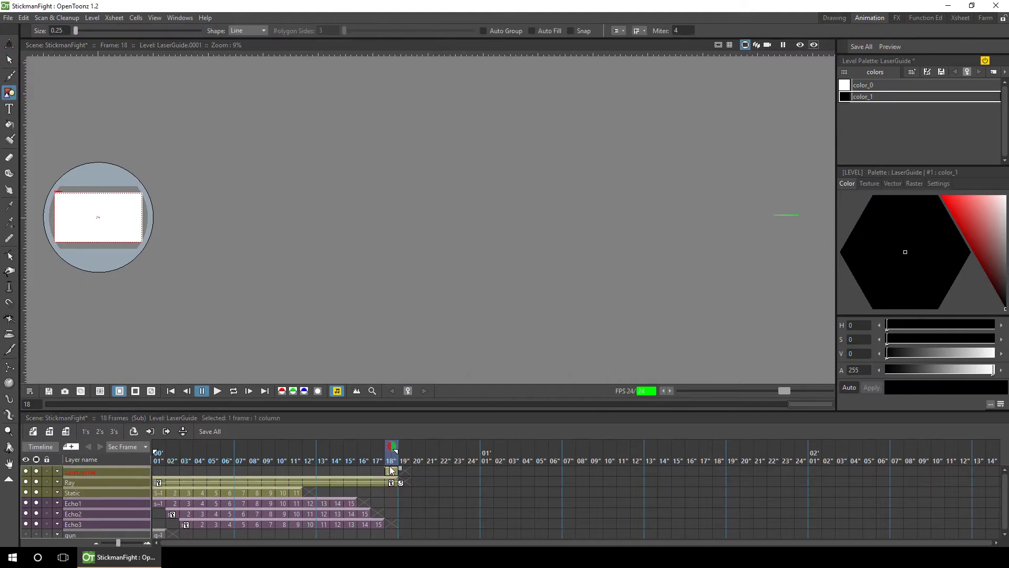
{"action": "left_click", "coordinate": [159, 472]}
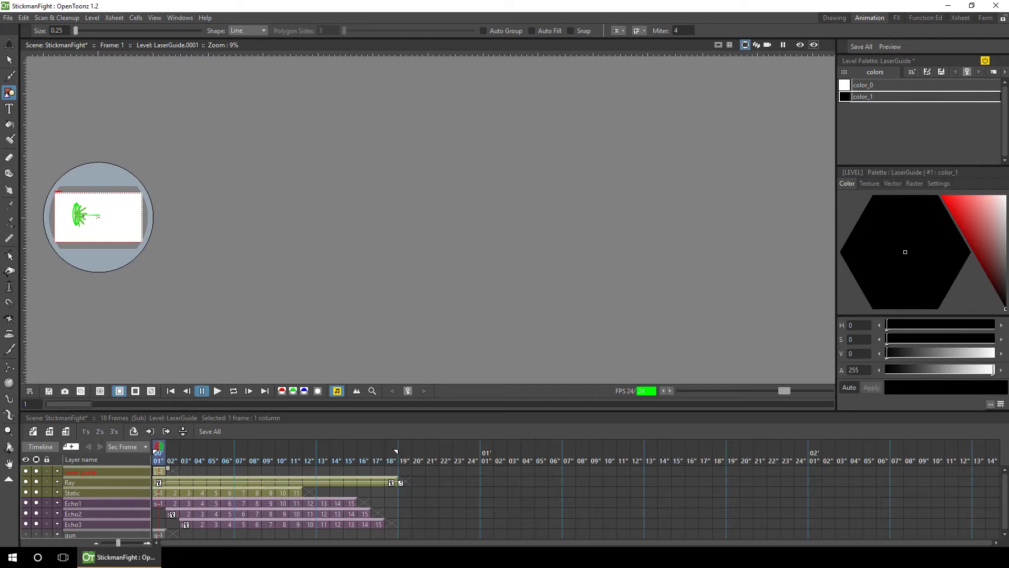
{"action": "mouse_move", "coordinate": [98, 216]}
{"action": "left_mouse_down"}
{"action": "mouse_move", "coordinate": [776, 216]}
{"action": "mouse_move", "coordinate": [763, 222]}
{"action": "left_mouse_up"}
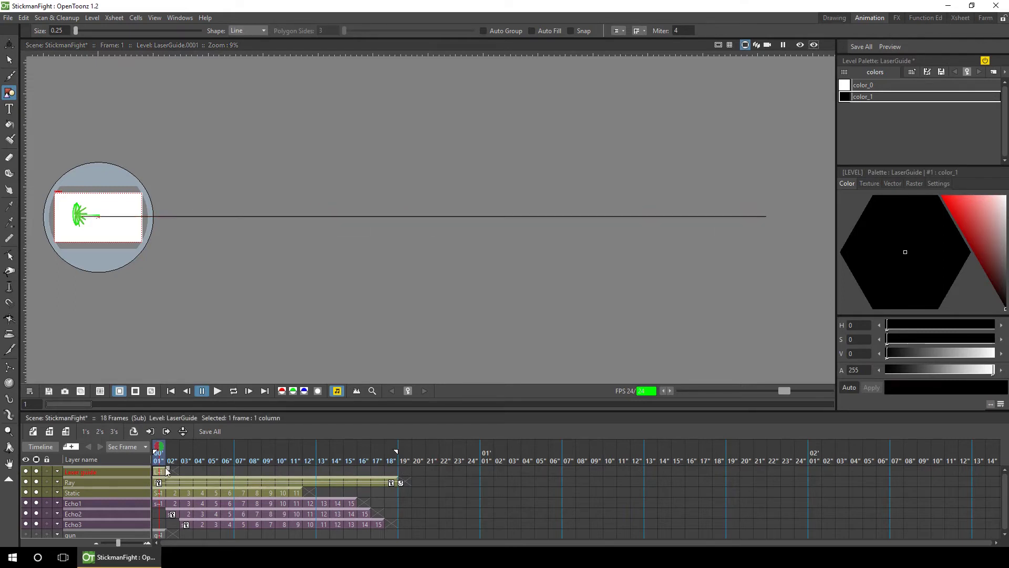
{"action": "left_click_drag", "start_coordinate": [167, 467], "coordinate": [400, 469]}
{"action": "left_click", "coordinate": [390, 458]}
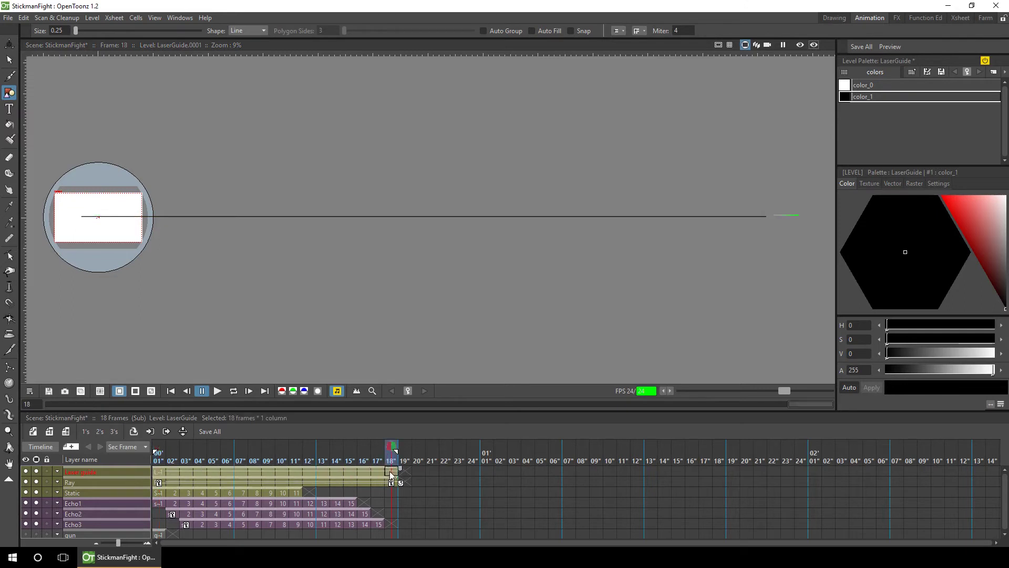
{"action": "left_click", "coordinate": [392, 473]}
{"action": "left_click", "coordinate": [391, 475]}
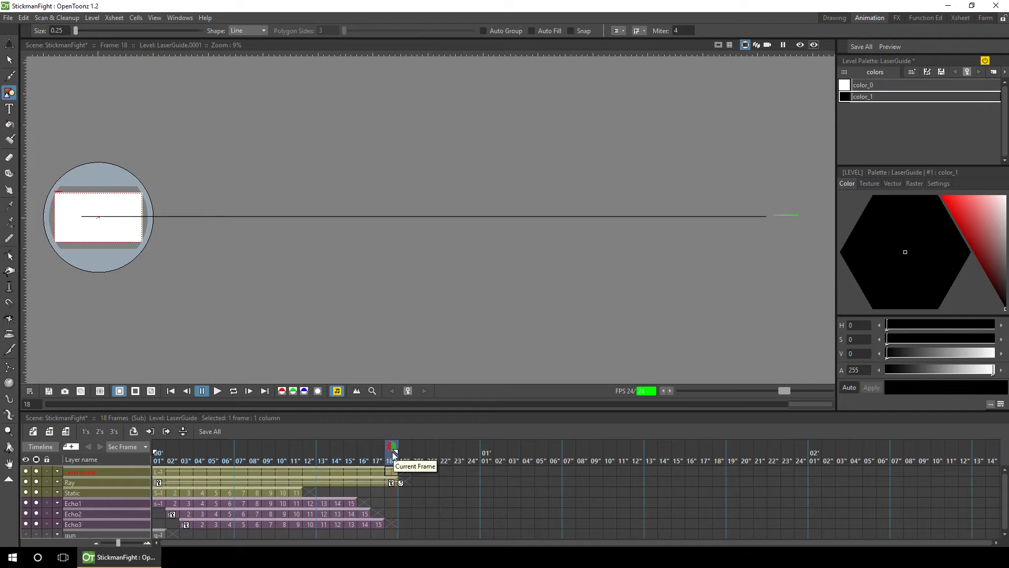
Lengthen the guide line's right end slightly to reach the ray's end point.
{"action": "left_click", "coordinate": [9, 59]}
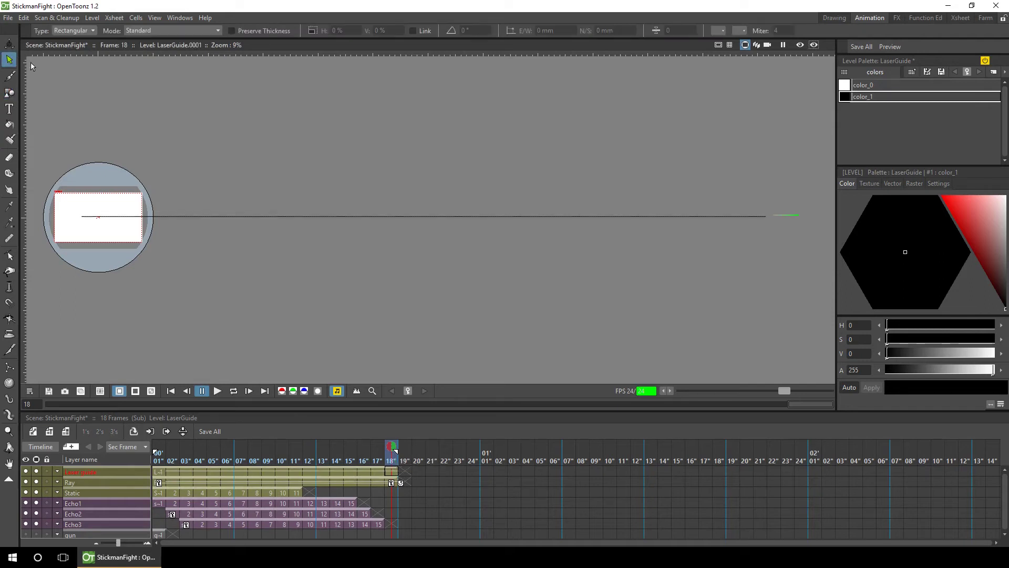
{"action": "left_click", "coordinate": [729, 216]}
{"action": "left_click_drag", "start_coordinate": [766, 216], "coordinate": [799, 217]}
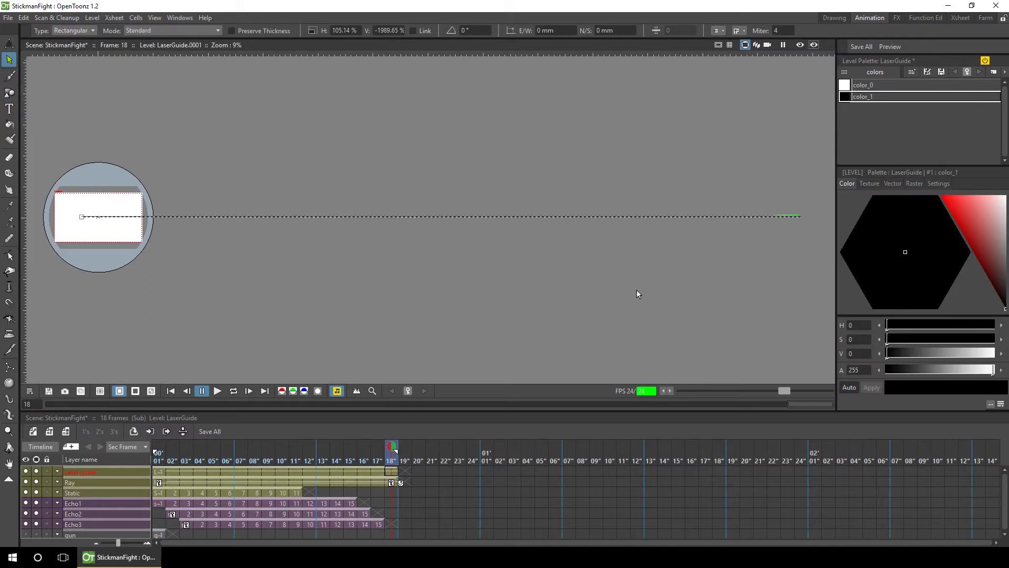
{"action": "left_click_drag", "start_coordinate": [158, 460], "coordinate": [389, 446]}
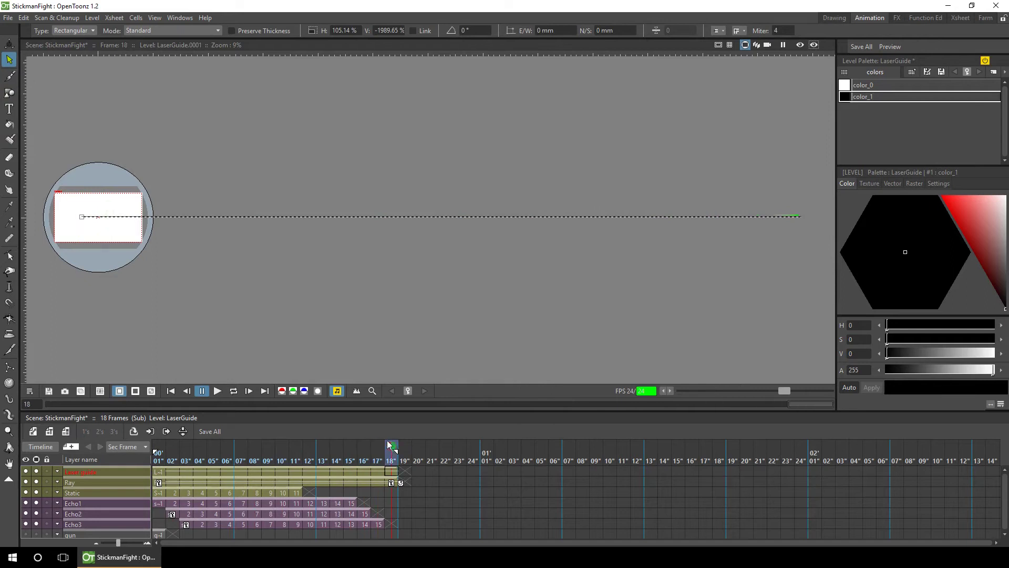
{"action": "left_click", "coordinate": [159, 460]}
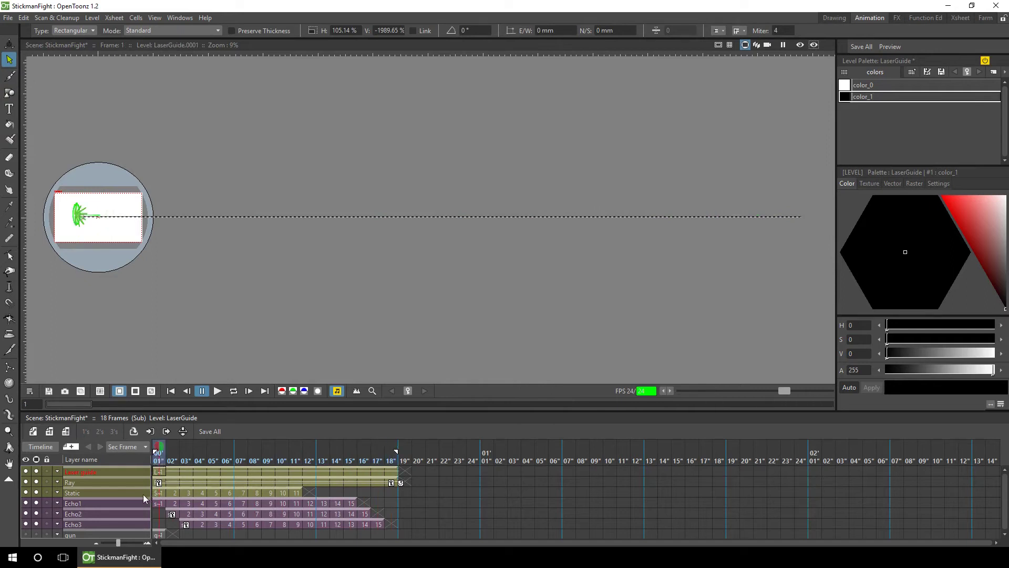
Save all and close the sub-xsheet back to the main fight scene.
{"action": "left_click", "coordinate": [859, 47]}
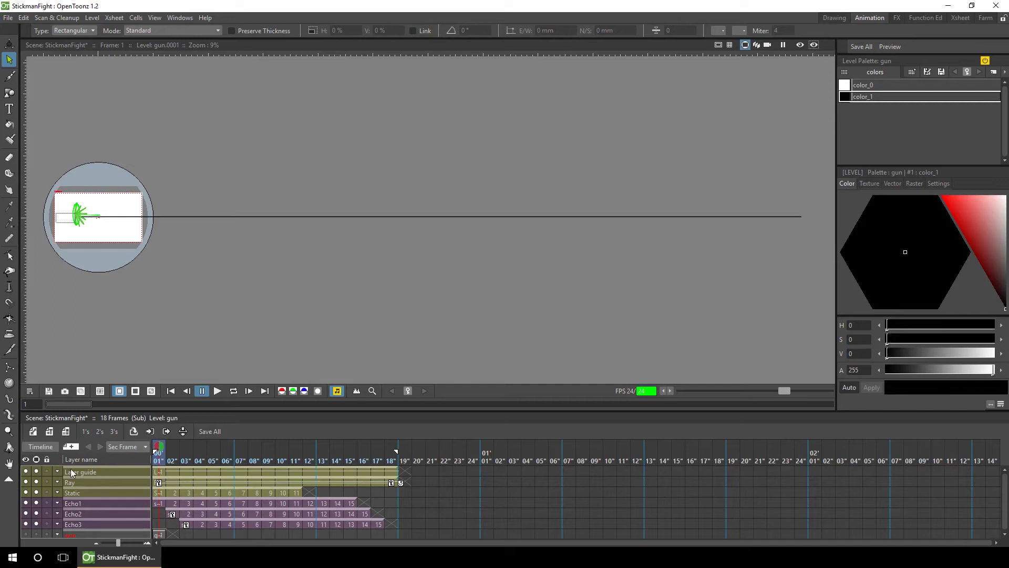
{"action": "left_click", "coordinate": [24, 469]}
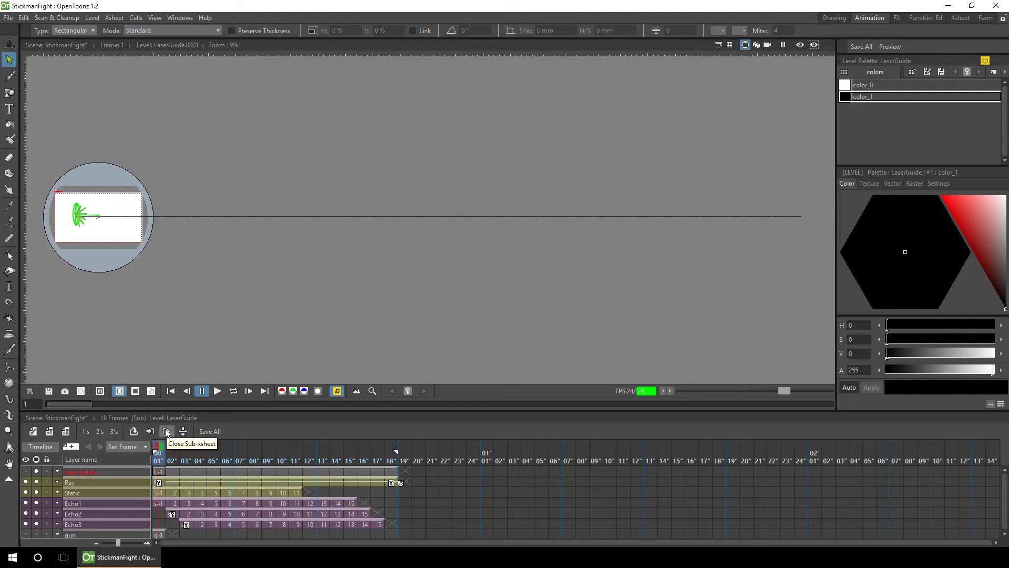
{"action": "left_click", "coordinate": [167, 431]}
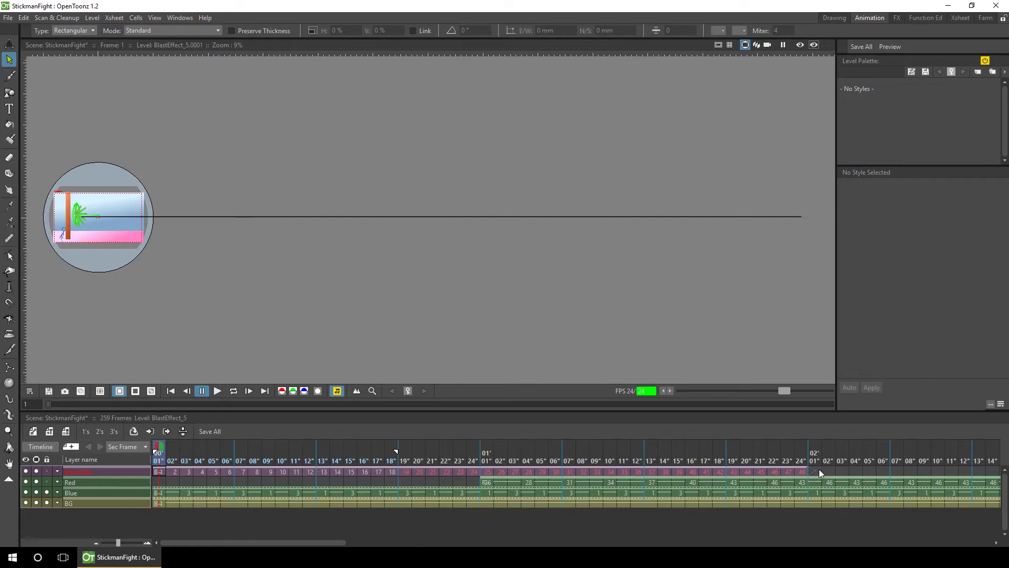
Delete the blast column's cells from frame 19 to 49.
{"action": "left_click_drag", "start_coordinate": [815, 469], "coordinate": [407, 468]}
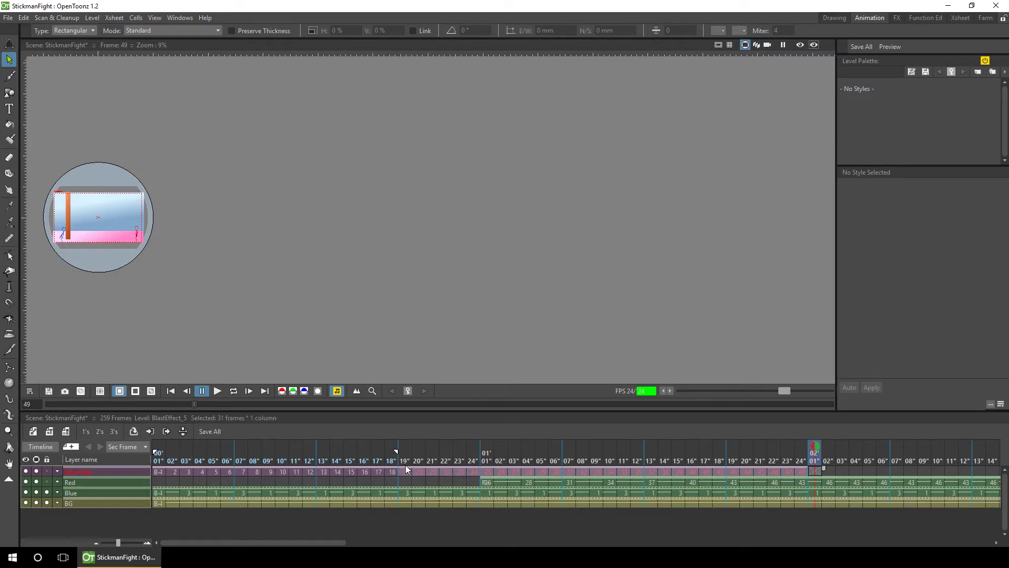
{"action": "key", "text": "Delete"}
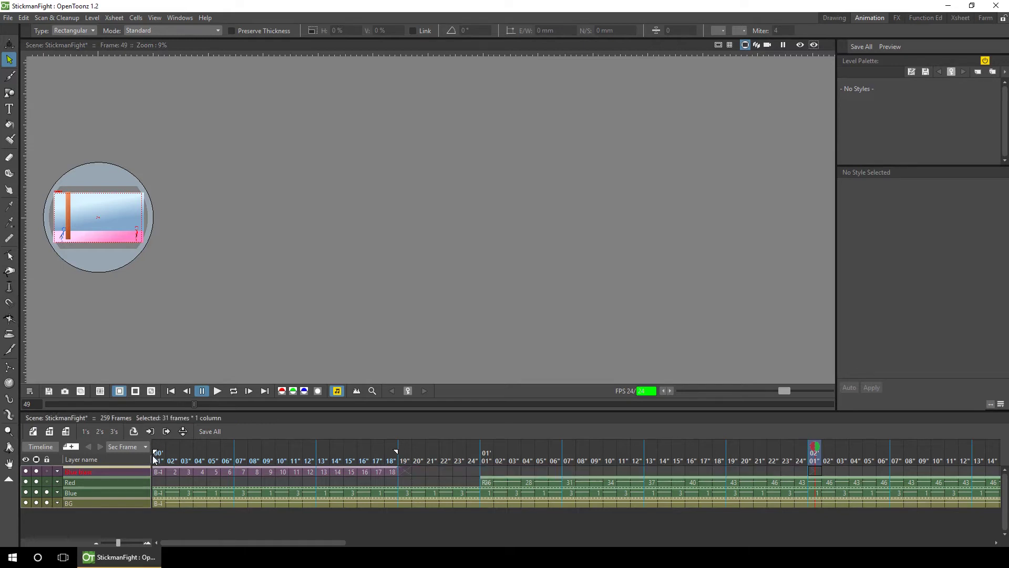
{"action": "left_click_drag", "start_coordinate": [158, 457], "coordinate": [392, 456]}
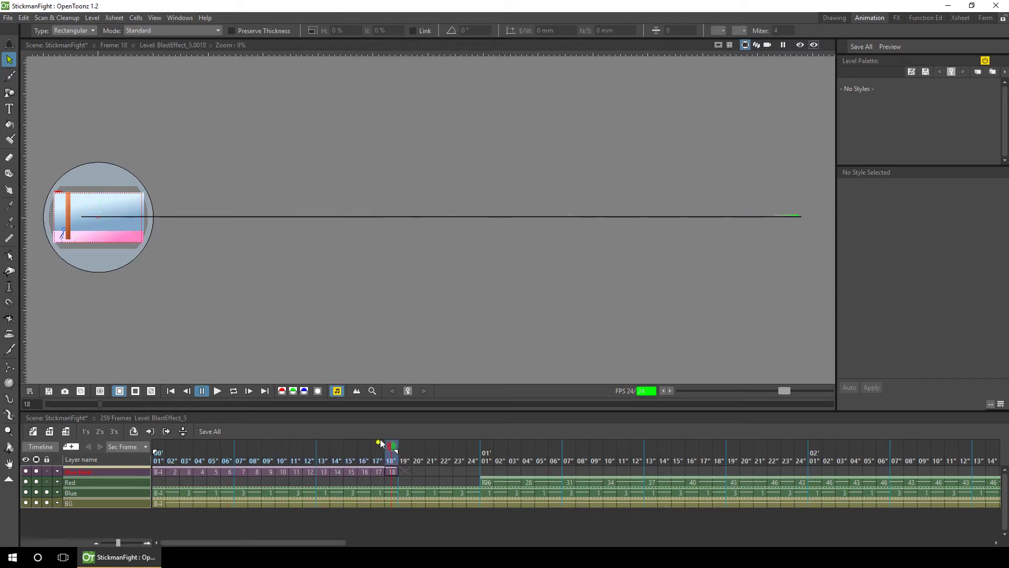
{"action": "left_click", "coordinate": [157, 460]}
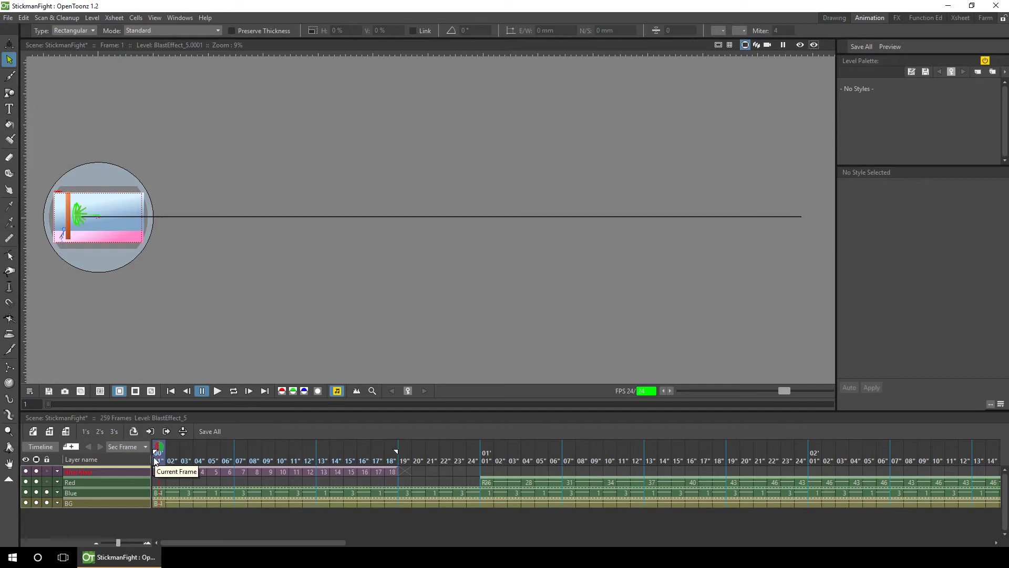
{"action": "left_click", "coordinate": [9, 431]}
{"action": "left_click_drag", "start_coordinate": [71, 220], "coordinate": [302, 138]}
{"action": "left_click_drag", "start_coordinate": [112, 248], "coordinate": [387, 250]}
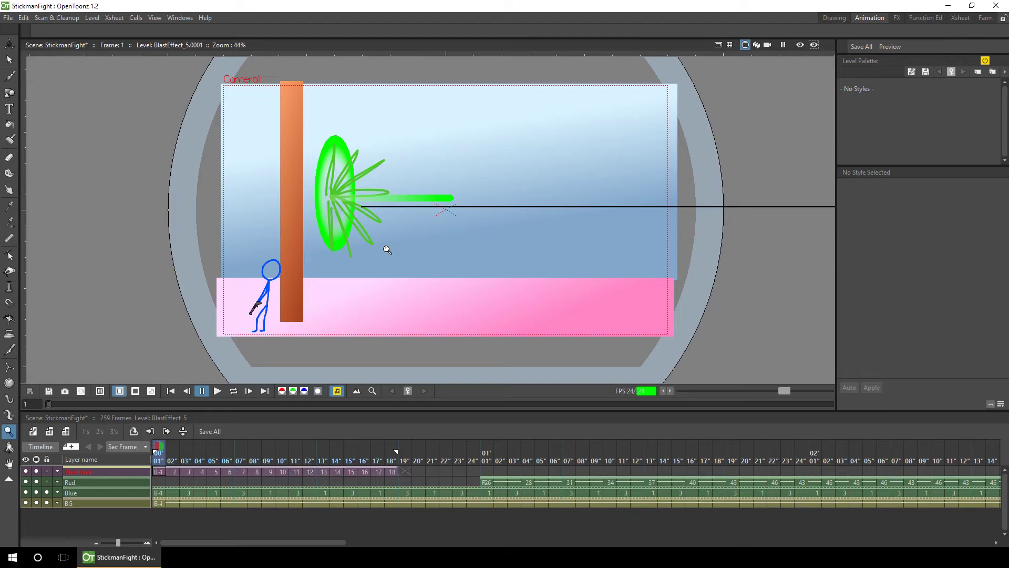
{"action": "left_click", "coordinate": [293, 502]}
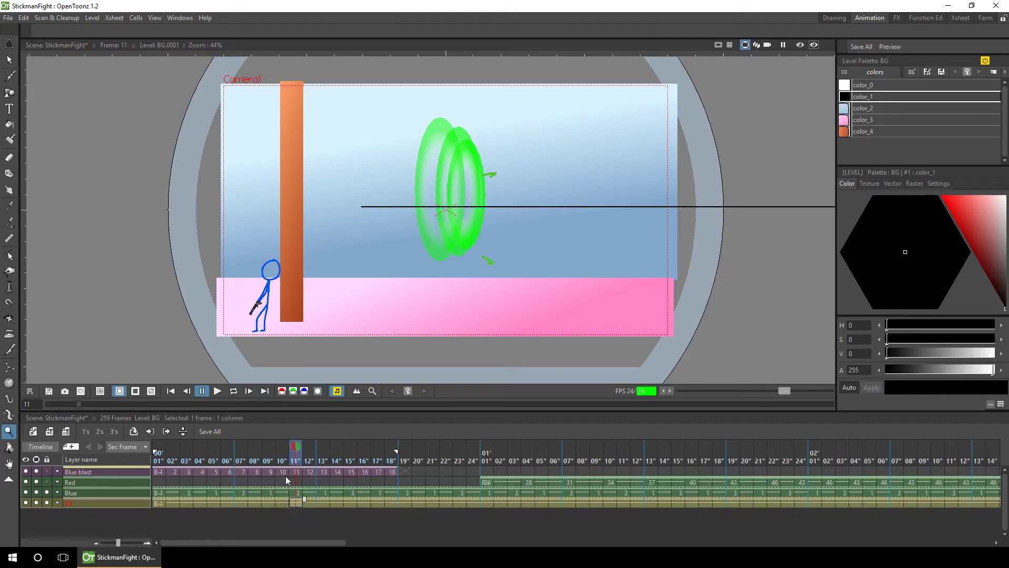
{"action": "right_click", "coordinate": [294, 459]}
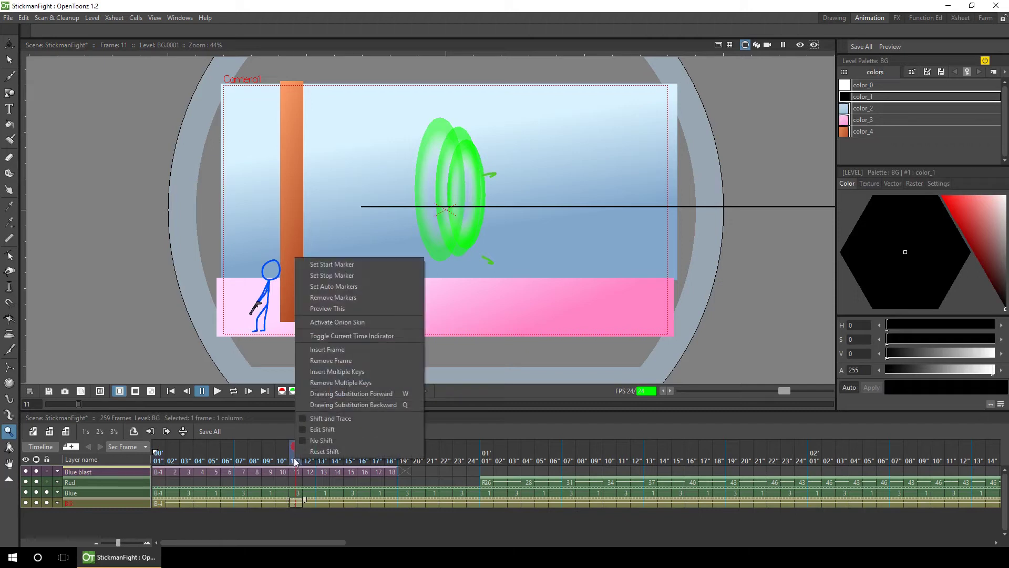
{"action": "left_click", "coordinate": [356, 285]}
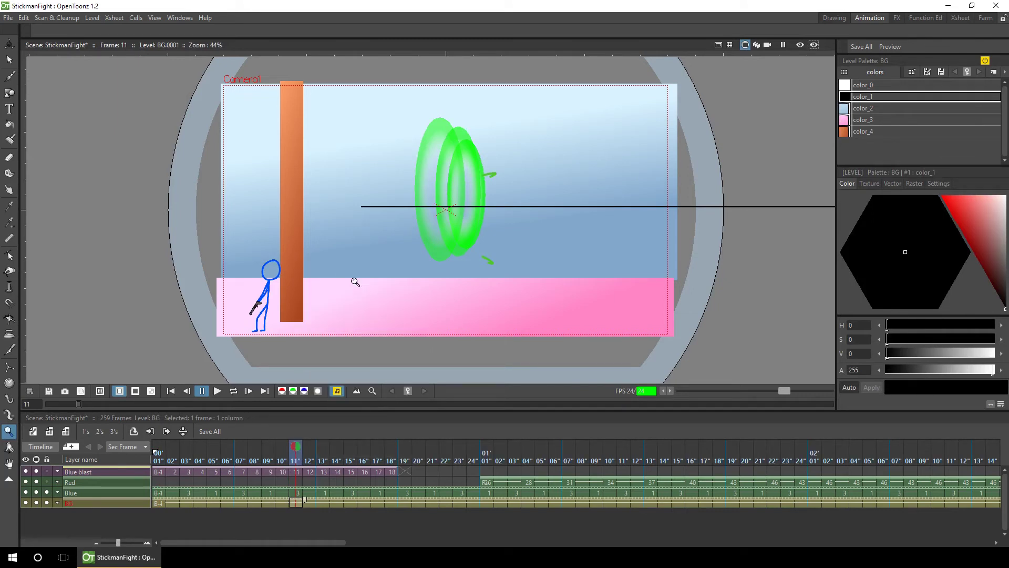
{"action": "left_click", "coordinate": [216, 392]}
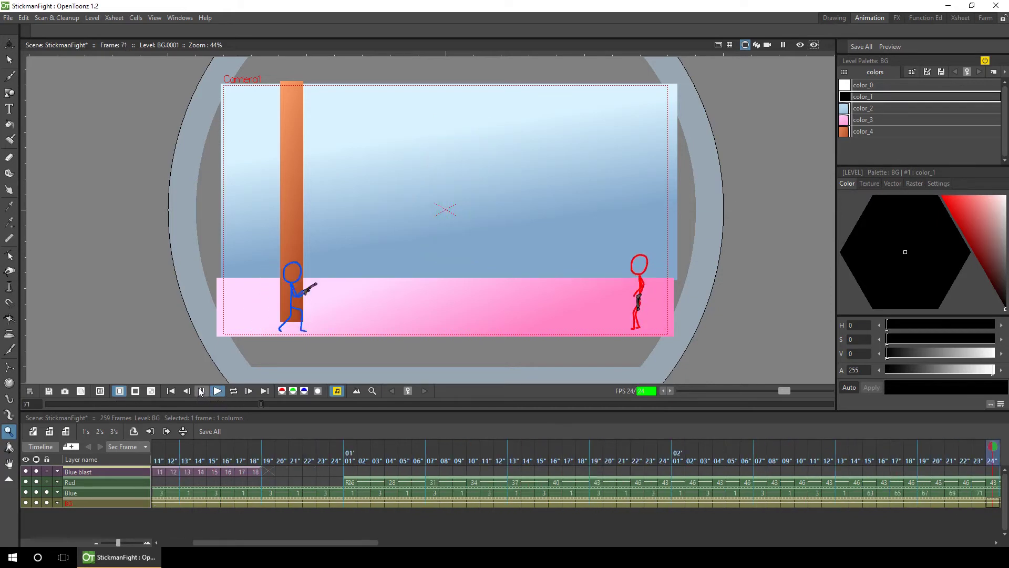
{"action": "left_click", "coordinate": [199, 392]}
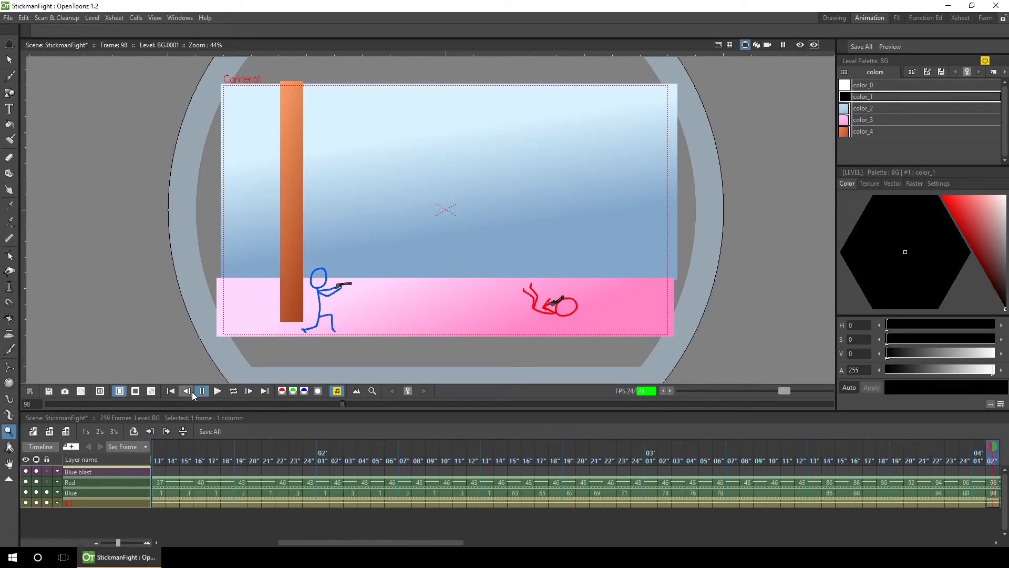
{"action": "left_click", "coordinate": [911, 462]}
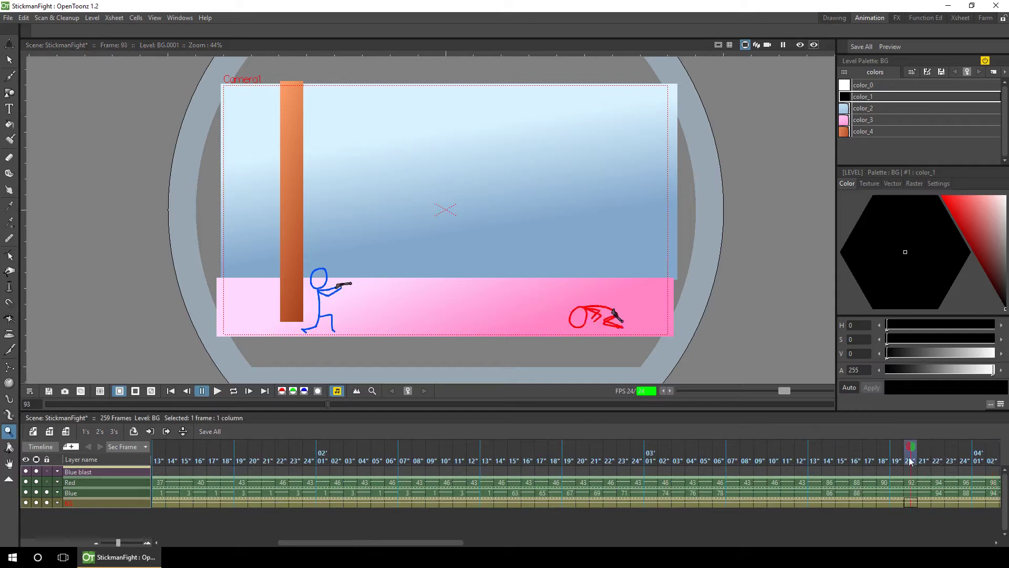
{"action": "mouse_move", "coordinate": [911, 461]}
{"action": "left_mouse_down"}
{"action": "mouse_move", "coordinate": [658, 459]}
{"action": "mouse_move", "coordinate": [829, 453]}
{"action": "left_mouse_up"}
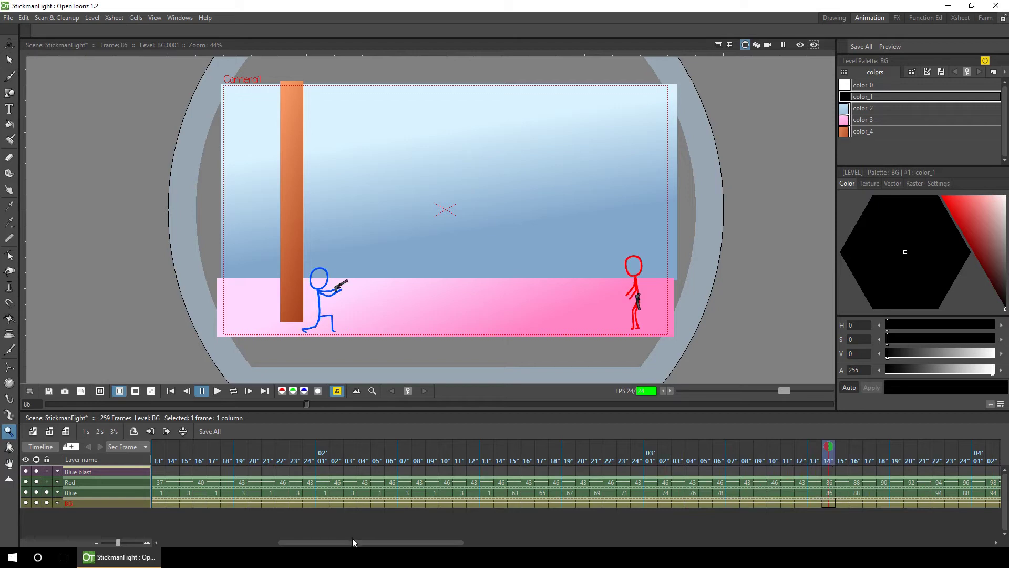
Move the 18 Blue blast cells from frame 1 to start at frame 86 and set a key there.
{"action": "left_click_drag", "start_coordinate": [352, 541], "coordinate": [143, 529]}
{"action": "left_click", "coordinate": [157, 472]}
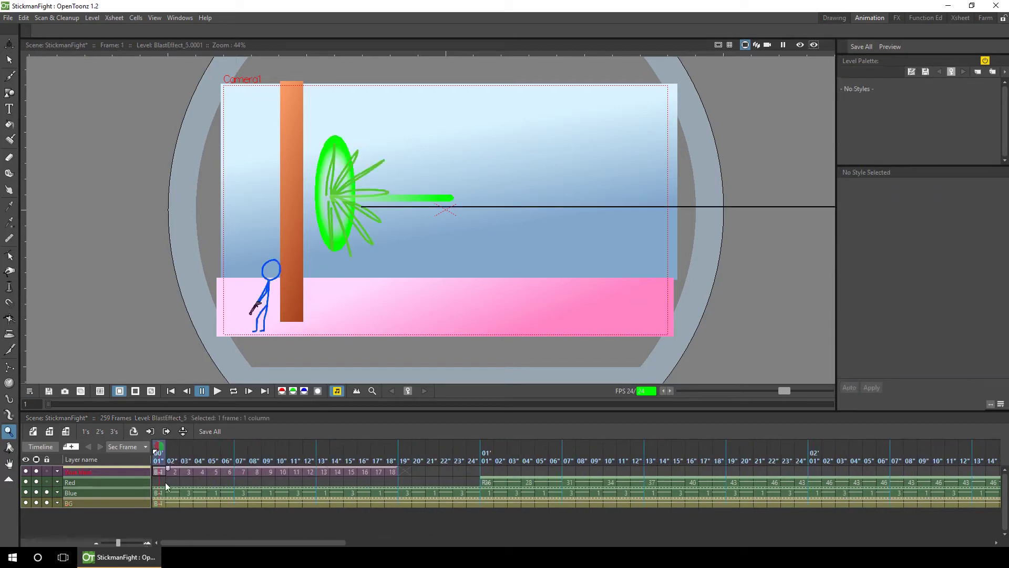
{"action": "left_click", "coordinate": [394, 472], "text": "shift"}
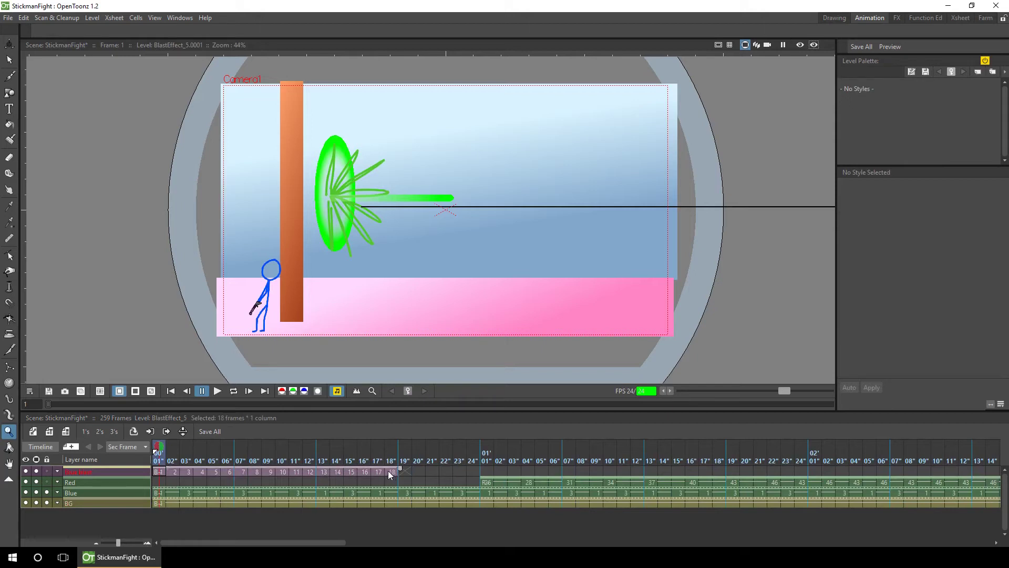
{"action": "key", "text": "Delete"}
{"action": "left_click_drag", "start_coordinate": [317, 544], "coordinate": [464, 541]}
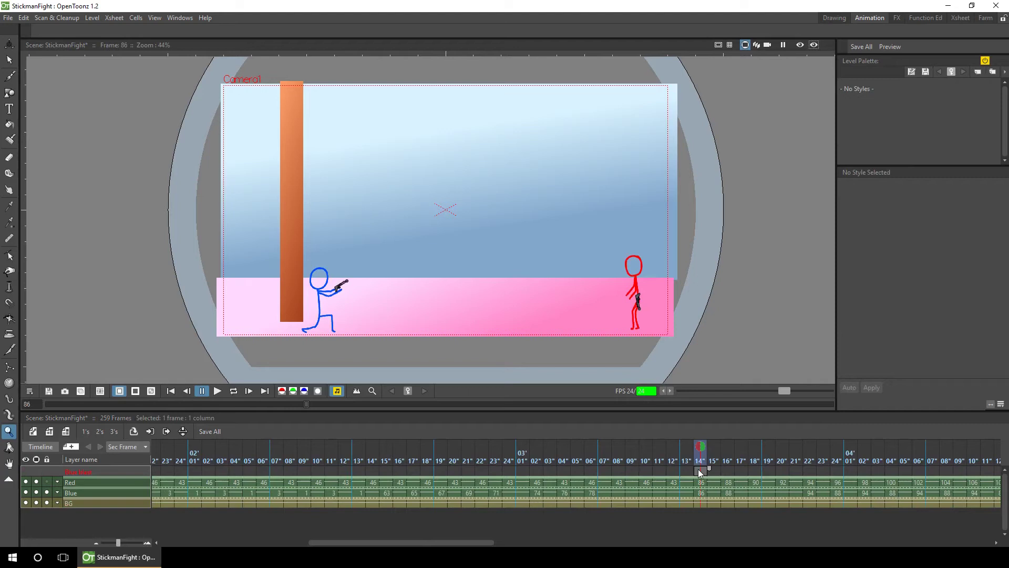
{"action": "key", "text": "ctrl+v"}
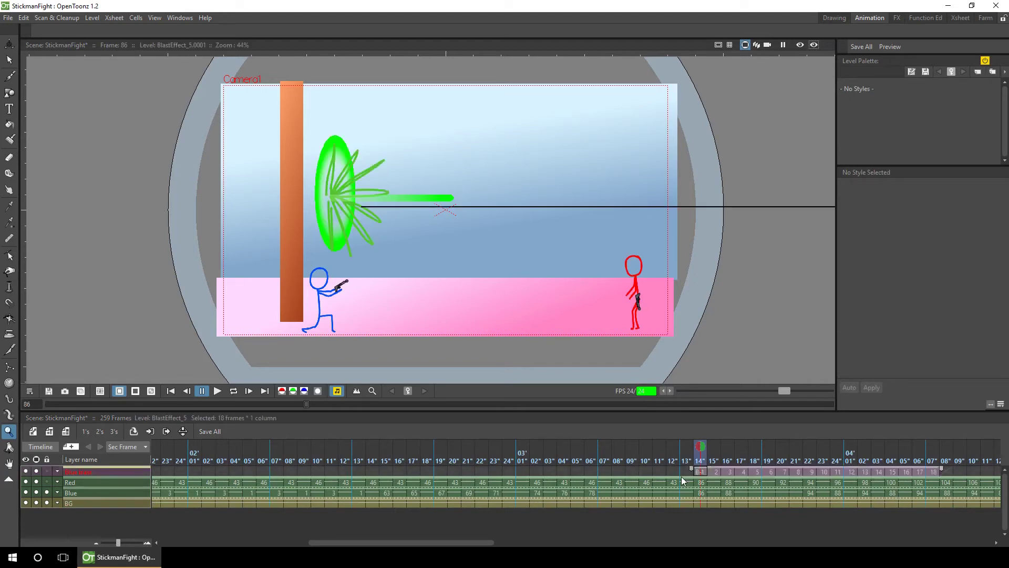
{"action": "key", "text": "a"}
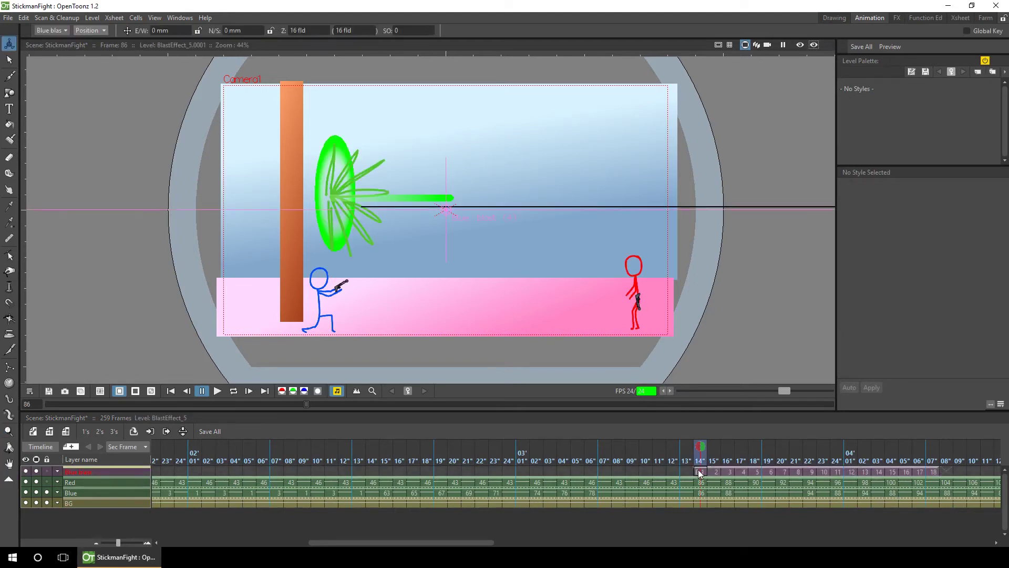
{"action": "left_click", "coordinate": [408, 392]}
Scale the blue blast down to about 30%.
{"action": "left_click", "coordinate": [96, 30]}
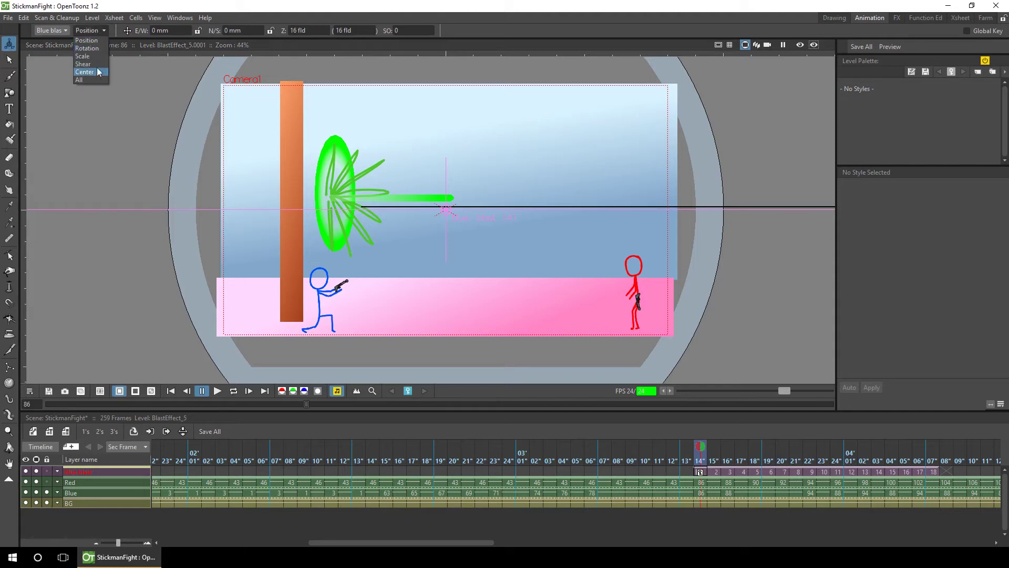
{"action": "left_click", "coordinate": [96, 56]}
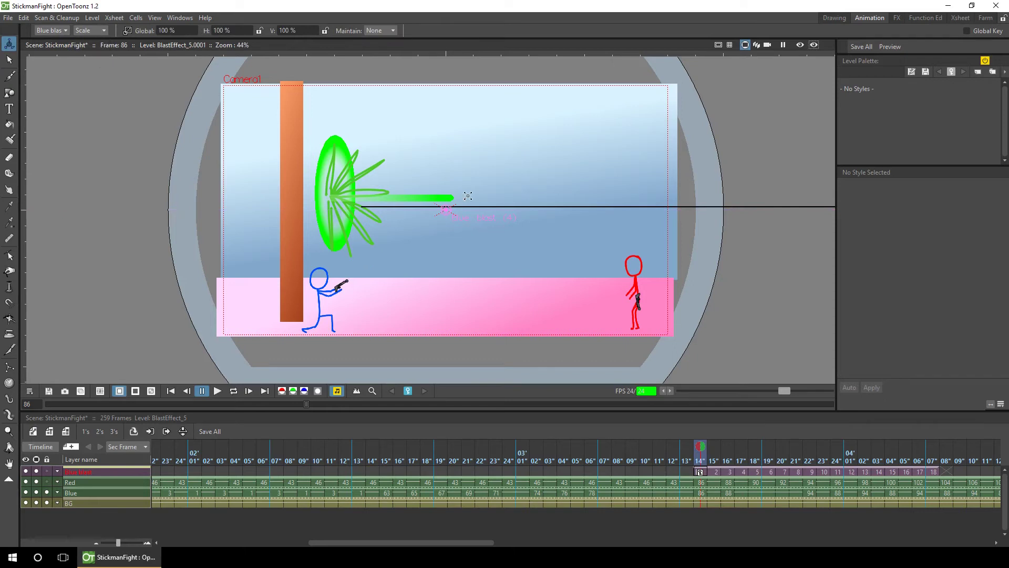
{"action": "left_click_drag", "start_coordinate": [412, 225], "coordinate": [401, 274]}
Position the blast at the blue stickman's gun, keyed at frames 85 and 86.
{"action": "left_click", "coordinate": [103, 30]}
{"action": "left_click", "coordinate": [96, 36]}
{"action": "left_click", "coordinate": [692, 459]}
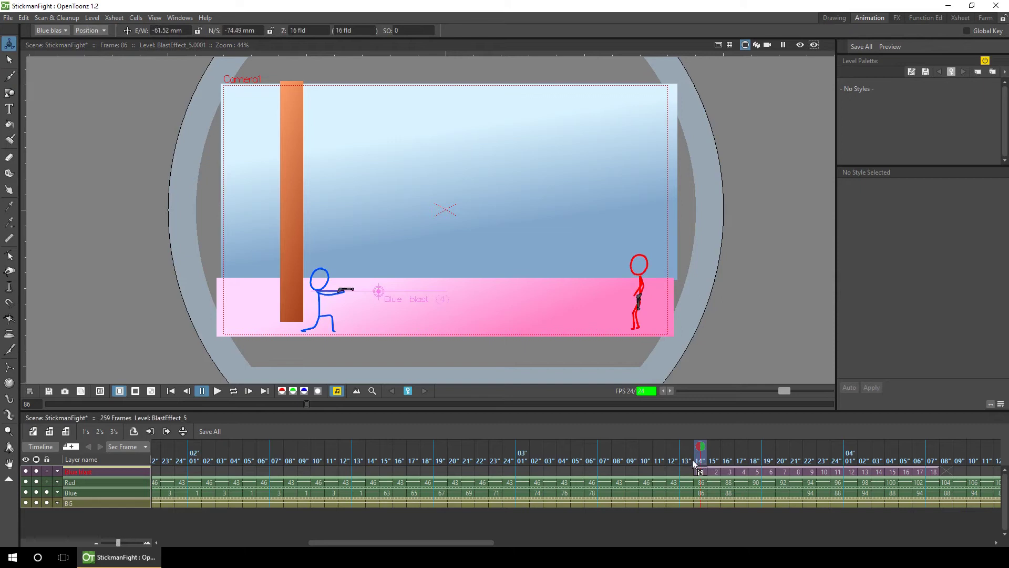
{"action": "left_click", "coordinate": [688, 460]}
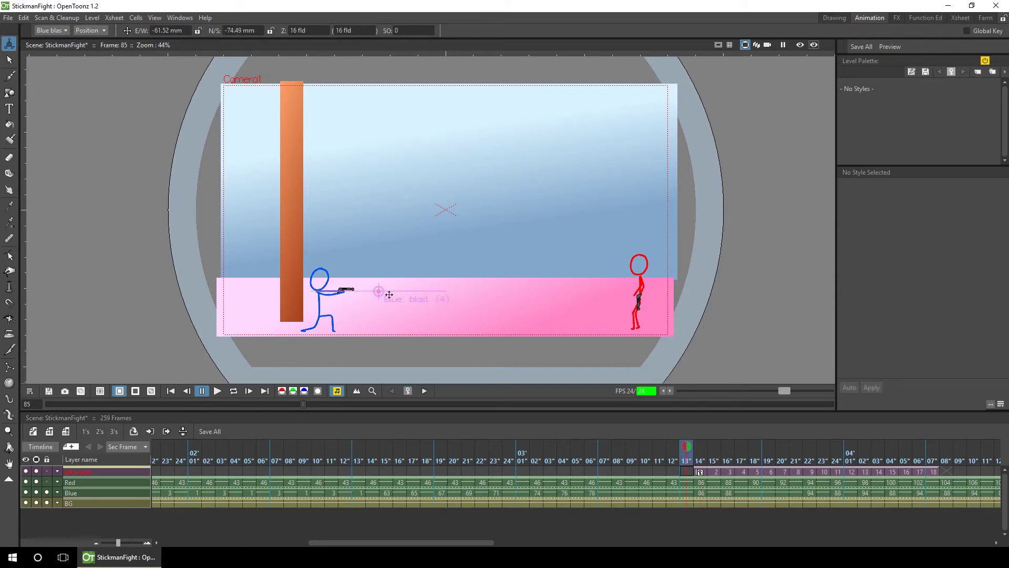
{"action": "left_click_drag", "start_coordinate": [394, 290], "coordinate": [391, 291]}
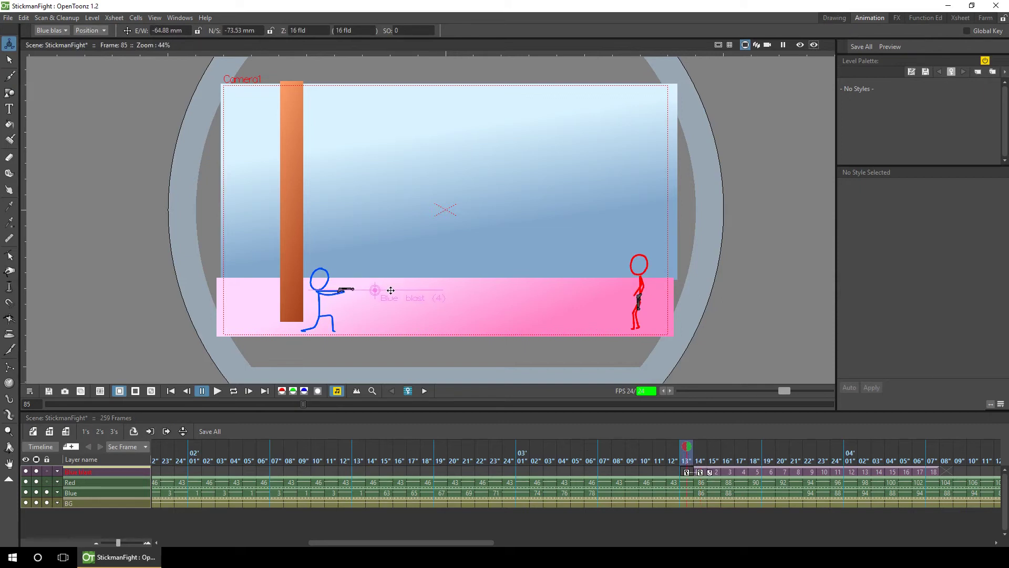
{"action": "left_click", "coordinate": [693, 462]}
{"action": "left_click", "coordinate": [686, 472]}
{"action": "left_click", "coordinate": [699, 472]}
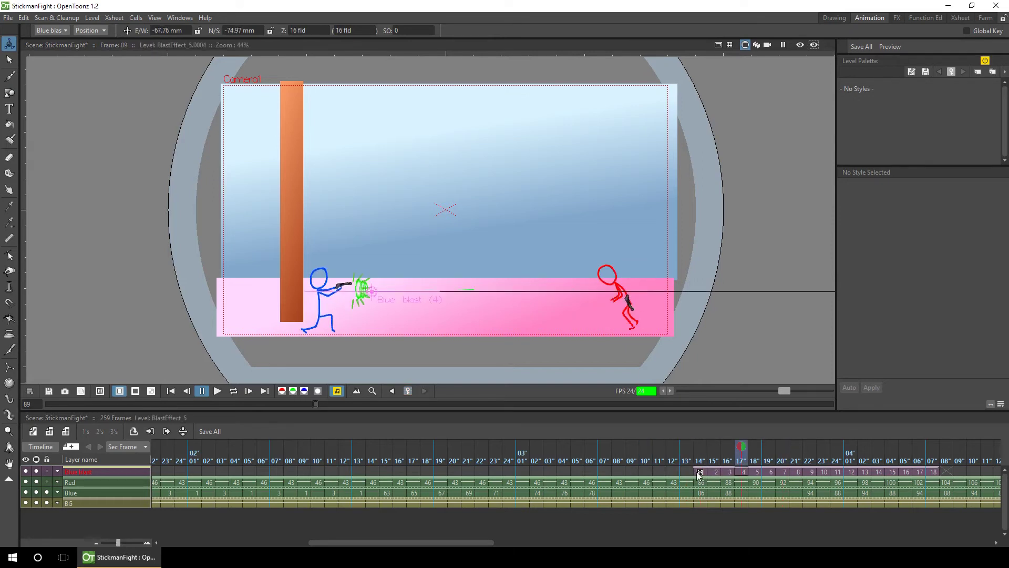
{"action": "left_click", "coordinate": [700, 472]}
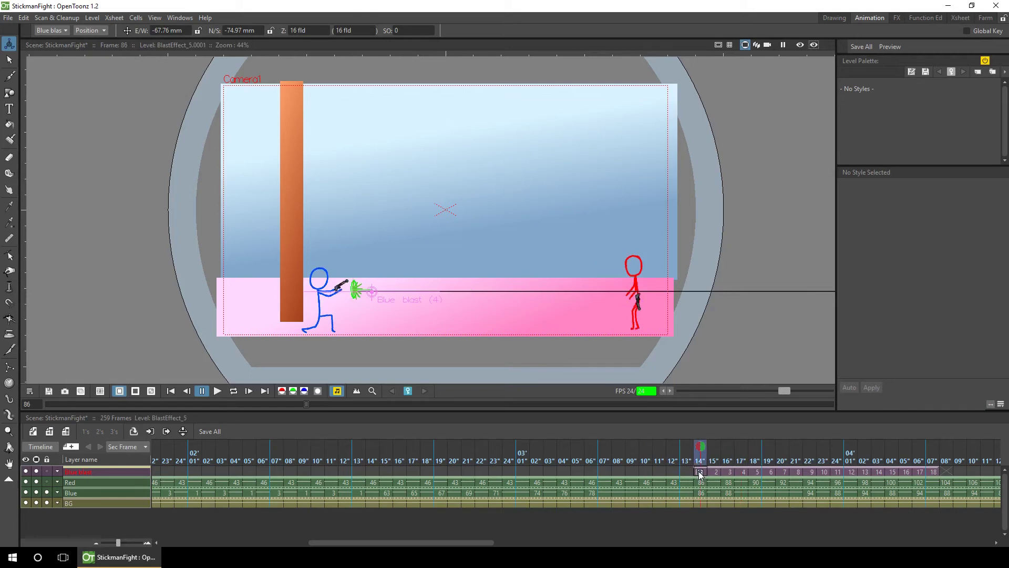
Set a key on the blast at frame 103, its last frame.
{"action": "left_click", "coordinate": [931, 471]}
{"action": "left_click", "coordinate": [931, 471]}
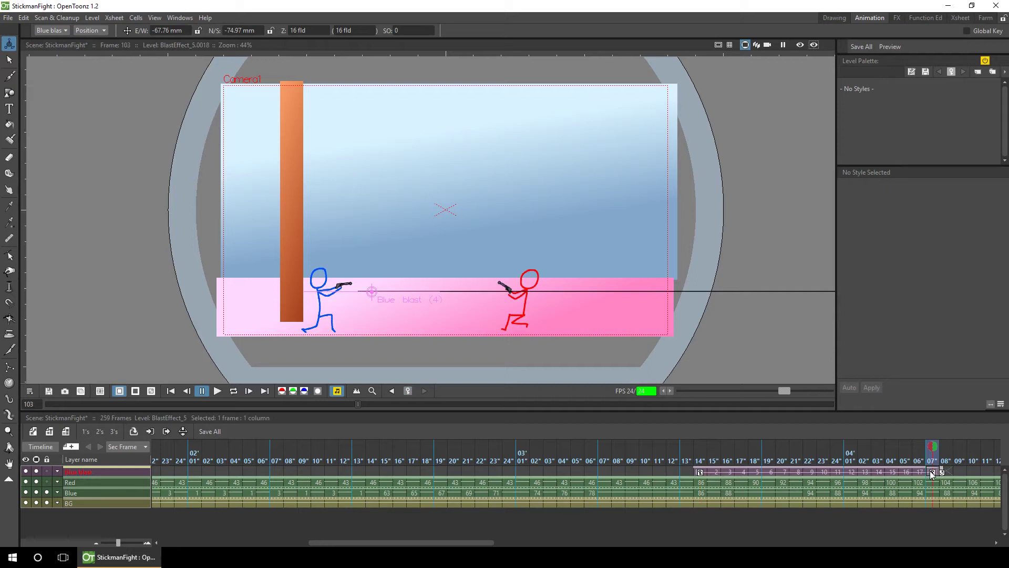
{"action": "left_click", "coordinate": [698, 463]}
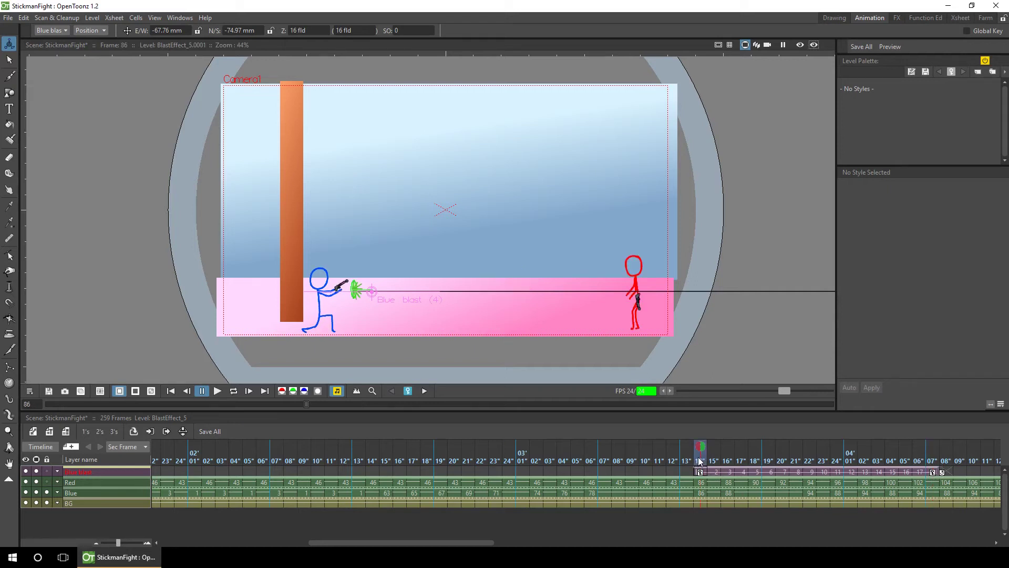
{"action": "left_click_drag", "start_coordinate": [699, 463], "coordinate": [942, 444]}
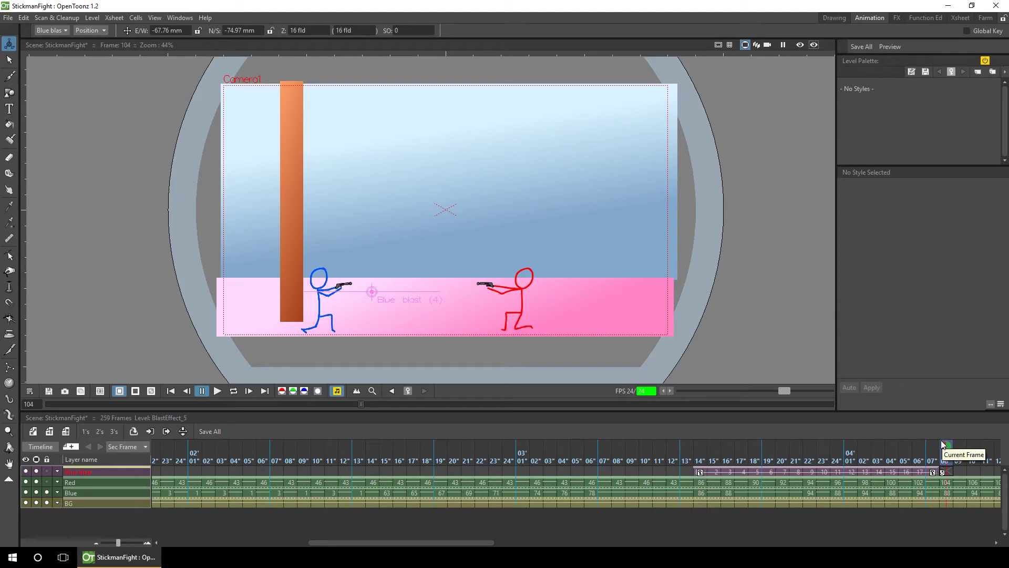
Find the next shot and paste the 18 Blue blast cells starting at frame 143.
{"action": "left_click", "coordinate": [213, 391]}
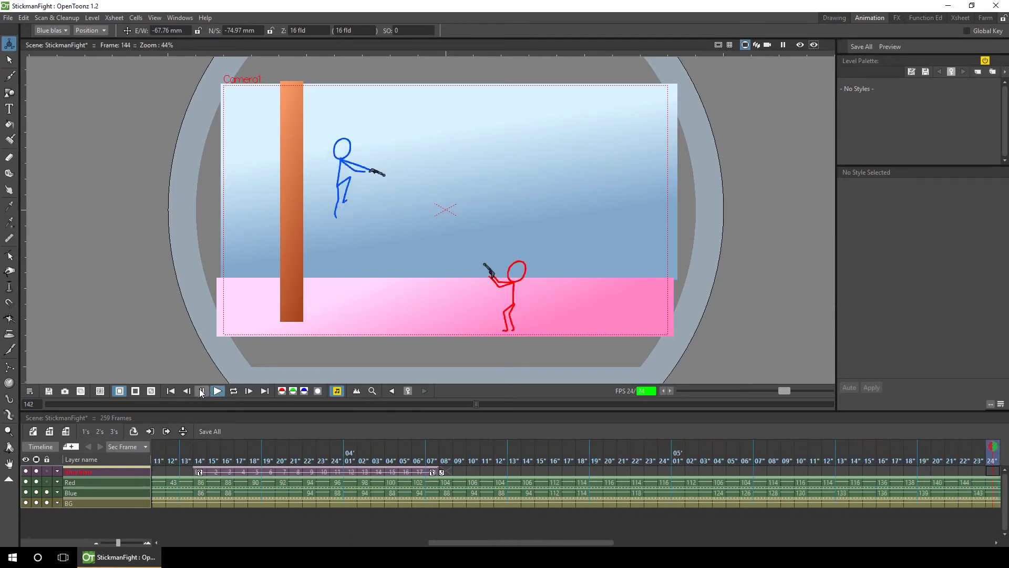
{"action": "left_click", "coordinate": [201, 392]}
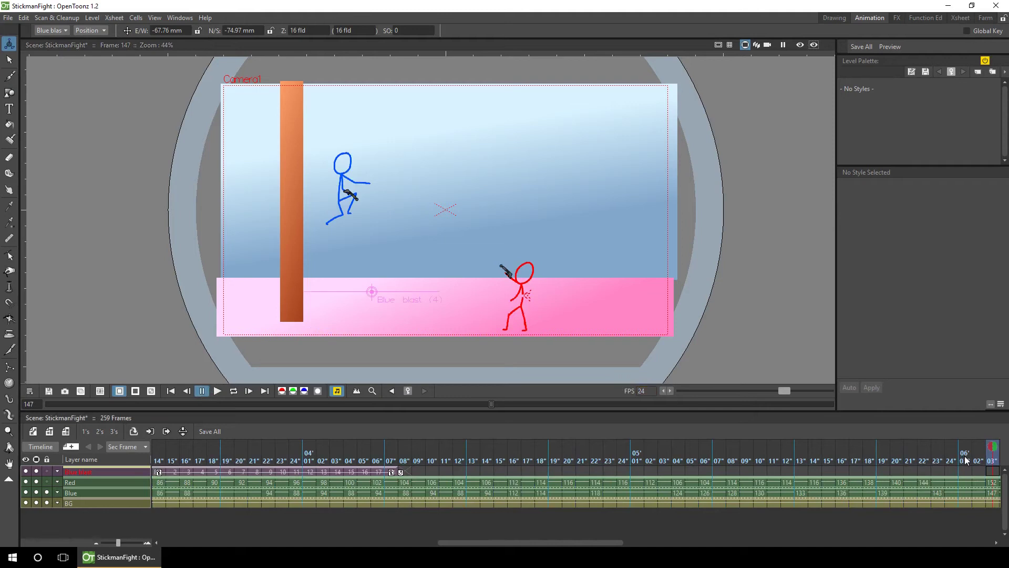
{"action": "left_click_drag", "start_coordinate": [965, 460], "coordinate": [936, 467]}
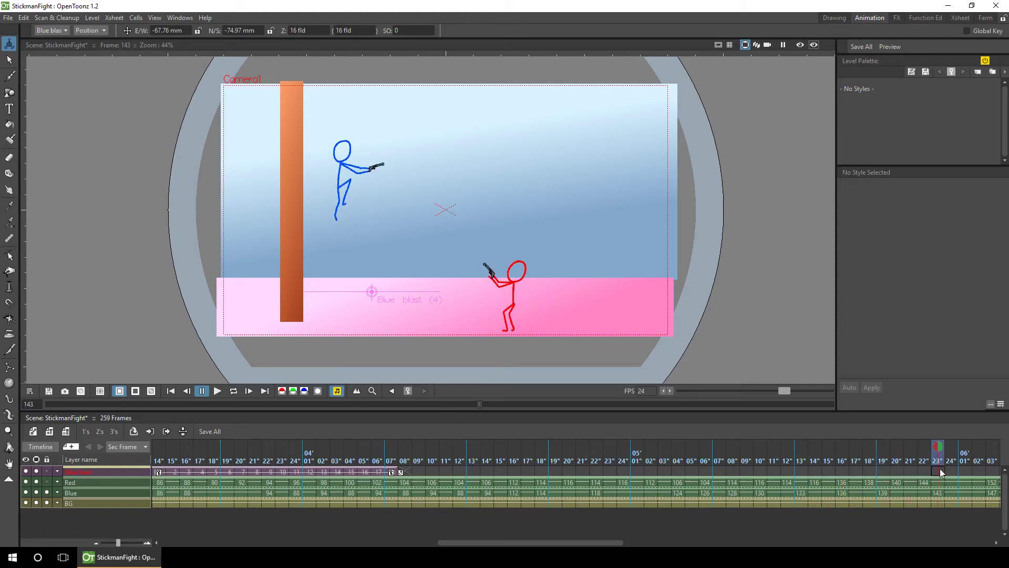
{"action": "key", "text": "Left"}
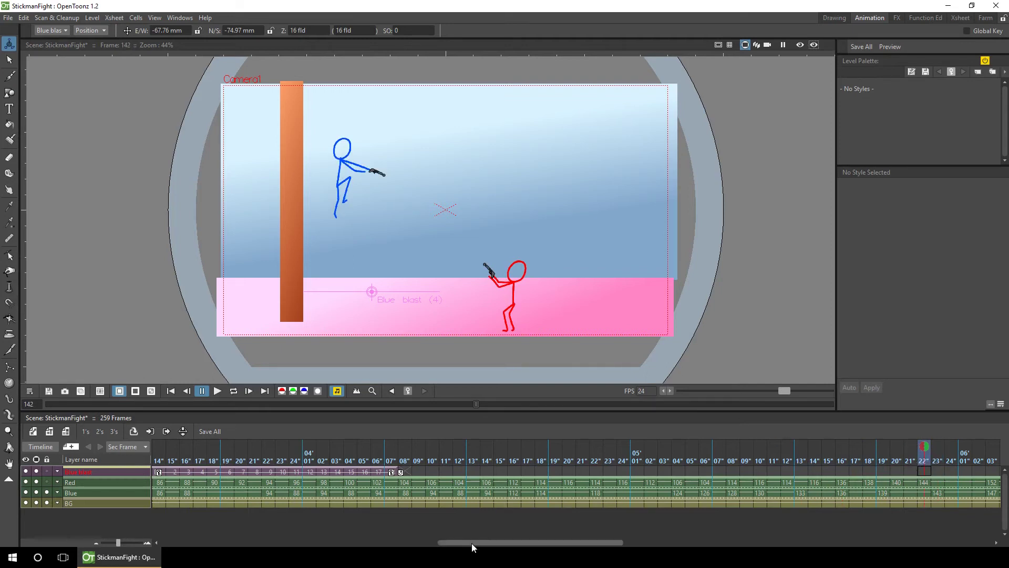
{"action": "left_click_drag", "start_coordinate": [472, 541], "coordinate": [443, 546]}
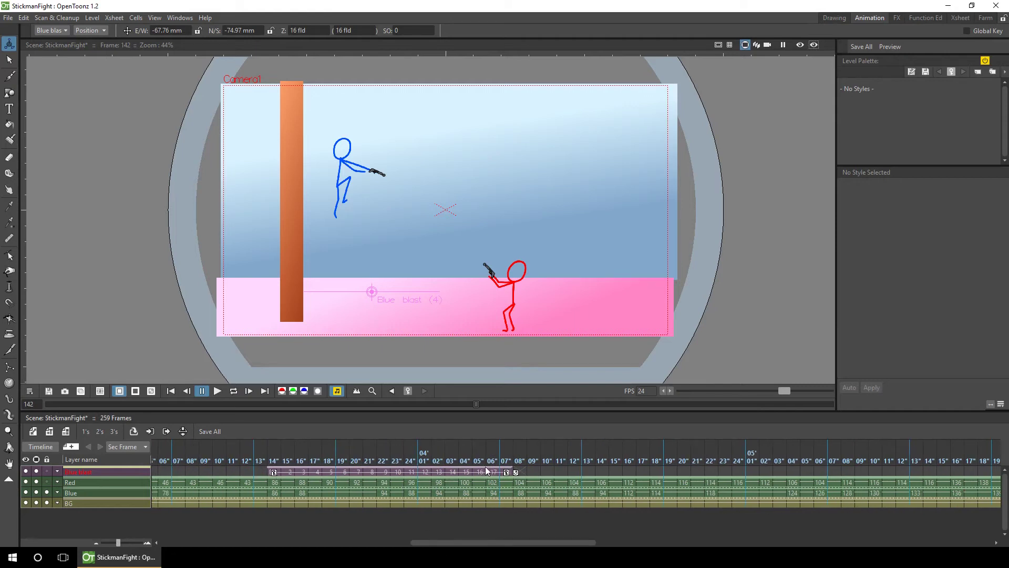
{"action": "left_click", "coordinate": [287, 473]}
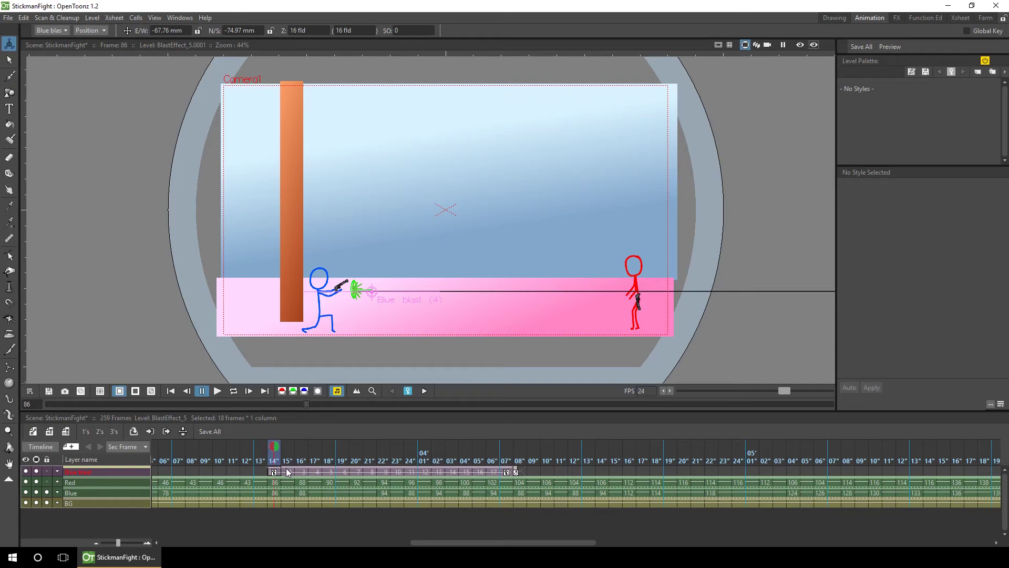
{"action": "left_click_drag", "start_coordinate": [512, 542], "coordinate": [572, 541]}
{"action": "left_click", "coordinate": [787, 471]}
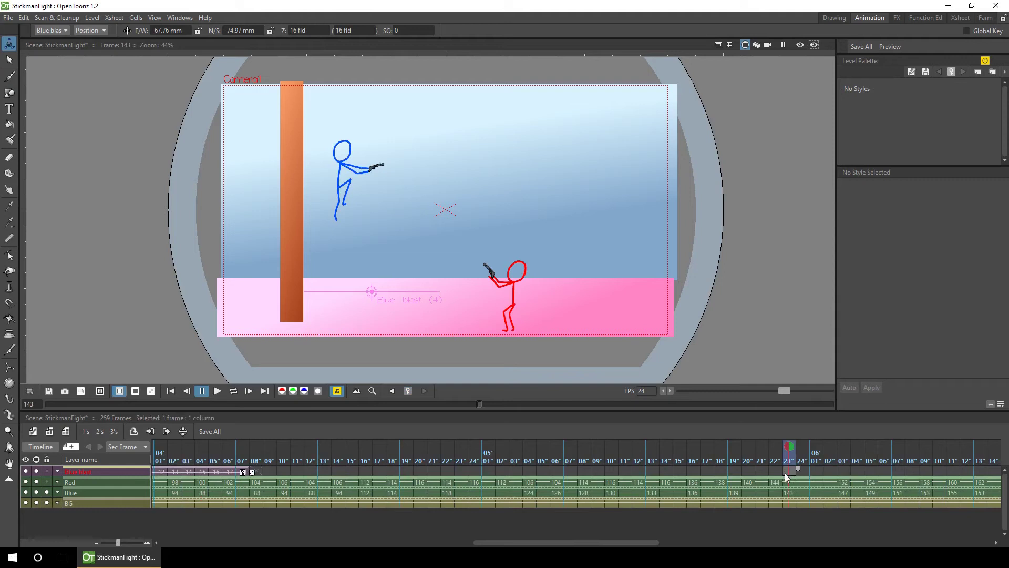
{"action": "key", "text": "ctrl+v"}
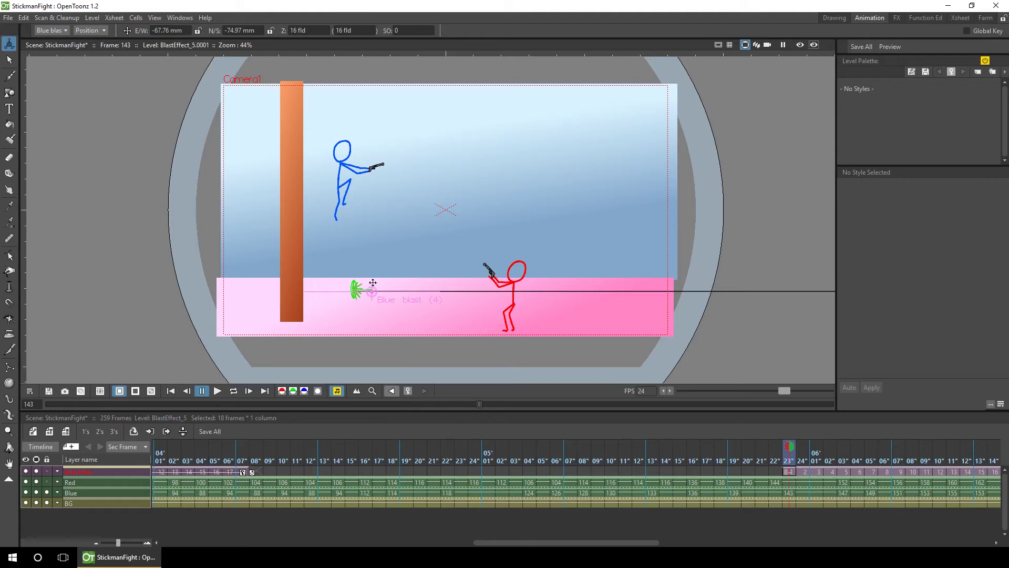
Move the second blast to the gun and rotate it about −40.88° toward the red stickman.
{"action": "left_click_drag", "start_coordinate": [372, 286], "coordinate": [399, 151]}
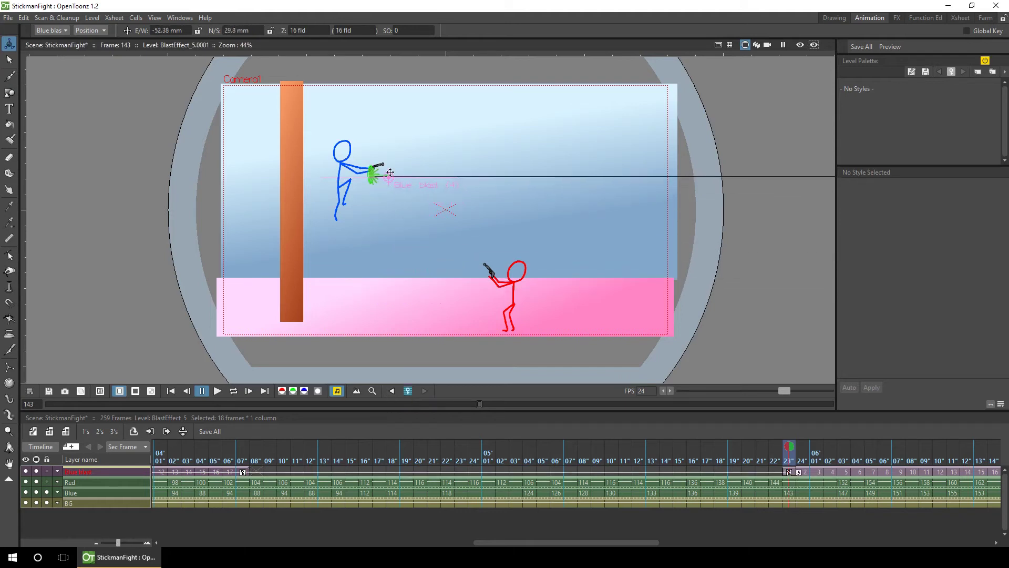
{"action": "left_click", "coordinate": [90, 32]}
{"action": "left_click", "coordinate": [95, 47]}
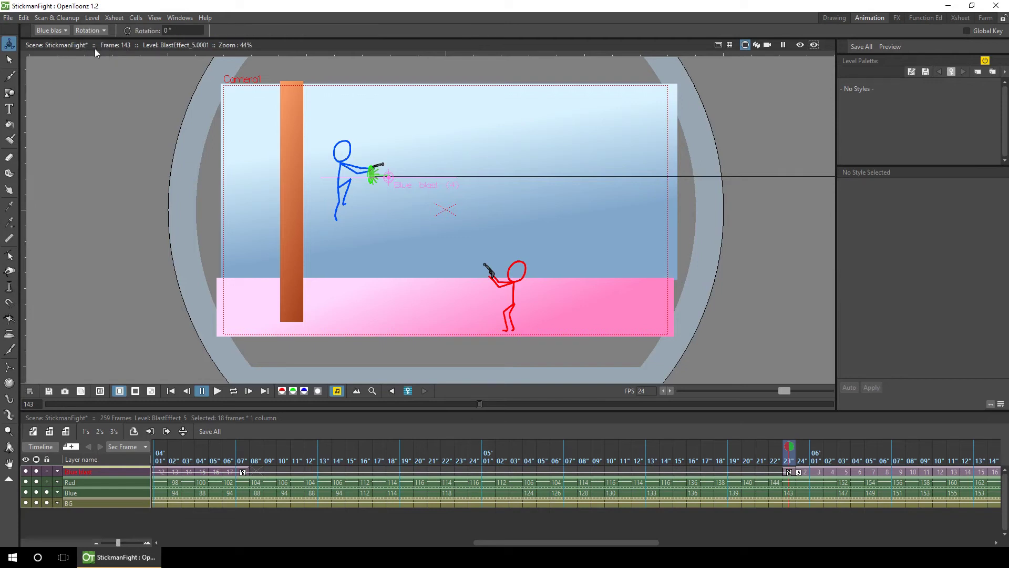
{"action": "left_click_drag", "start_coordinate": [532, 170], "coordinate": [538, 266]}
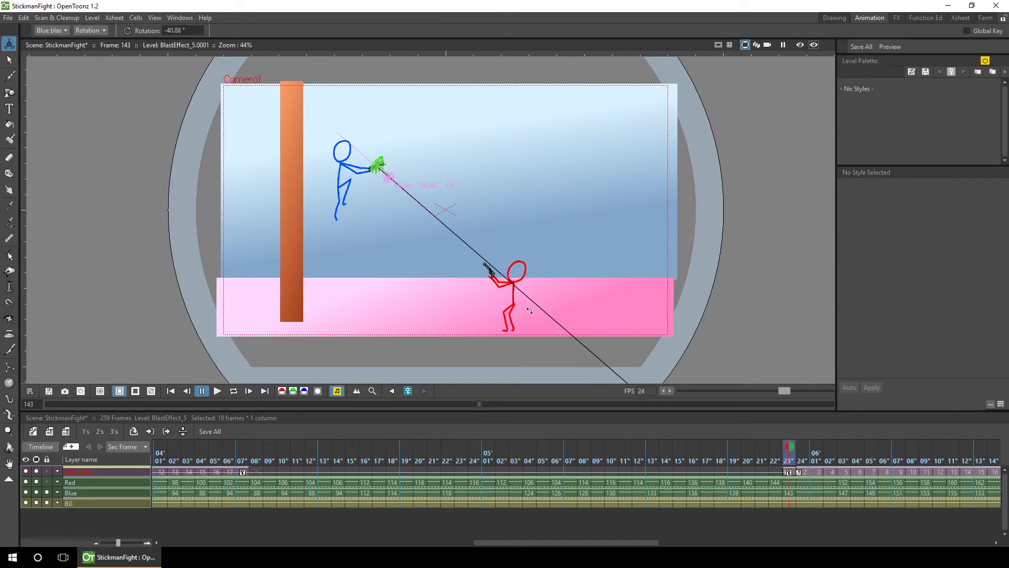
{"action": "left_click", "coordinate": [90, 29]}
{"action": "left_click", "coordinate": [92, 39]}
{"action": "left_click_drag", "start_coordinate": [403, 186], "coordinate": [414, 199]}
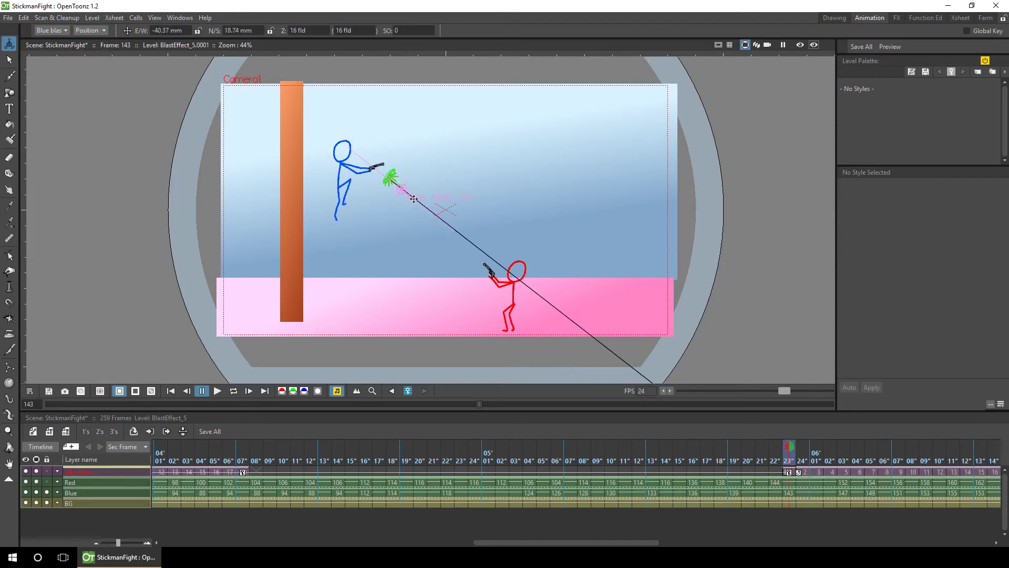
Check the blast around frames 147–148 and save the scene.
{"action": "left_click", "coordinate": [780, 461]}
{"action": "left_click_drag", "start_coordinate": [656, 542], "coordinate": [748, 544]}
{"action": "left_click", "coordinate": [473, 462]}
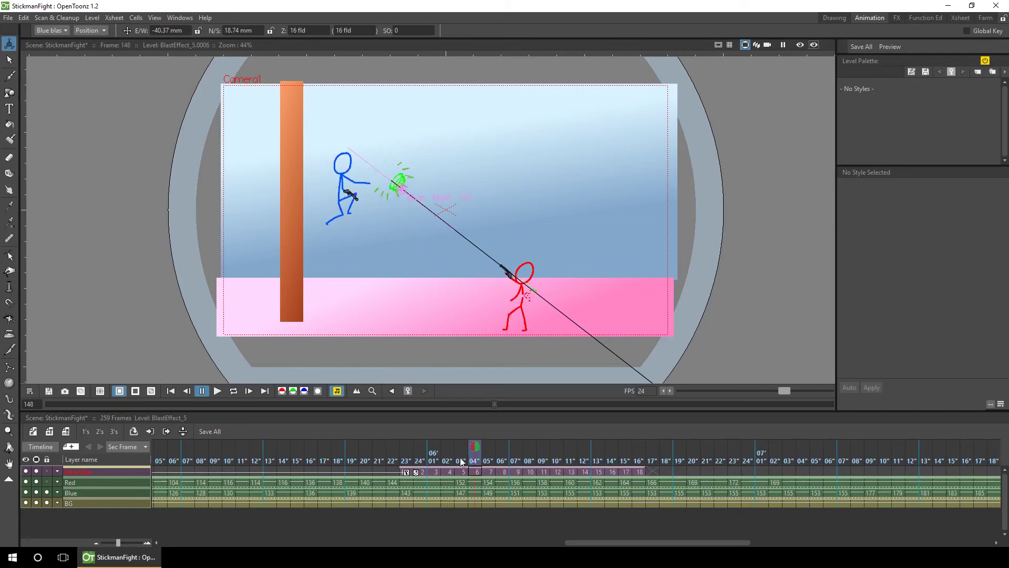
{"action": "left_click", "coordinate": [461, 461]}
{"action": "left_click", "coordinate": [90, 30]}
{"action": "left_click", "coordinate": [92, 59]}
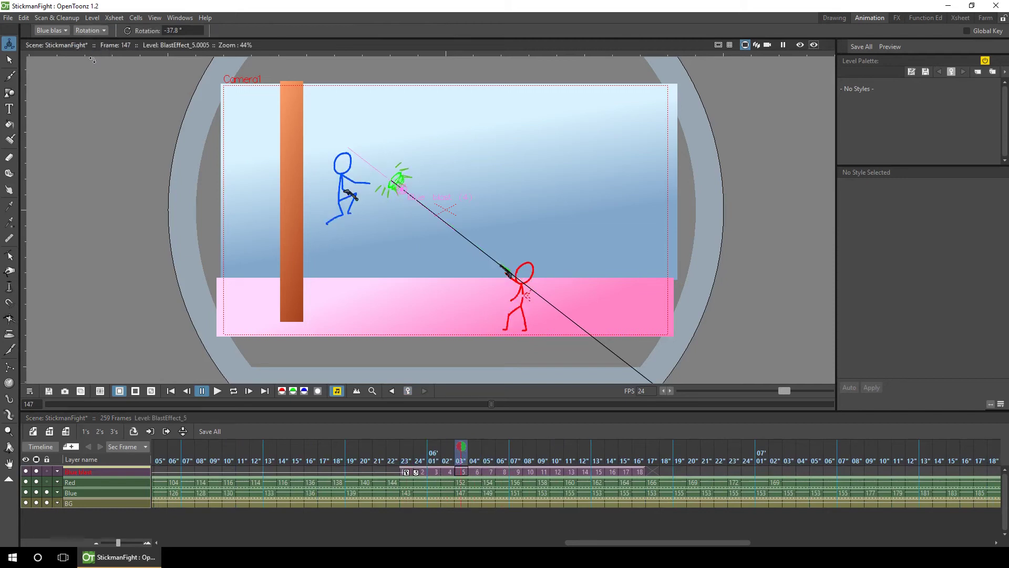
{"action": "left_click", "coordinate": [474, 481]}
{"action": "left_click", "coordinate": [859, 46]}
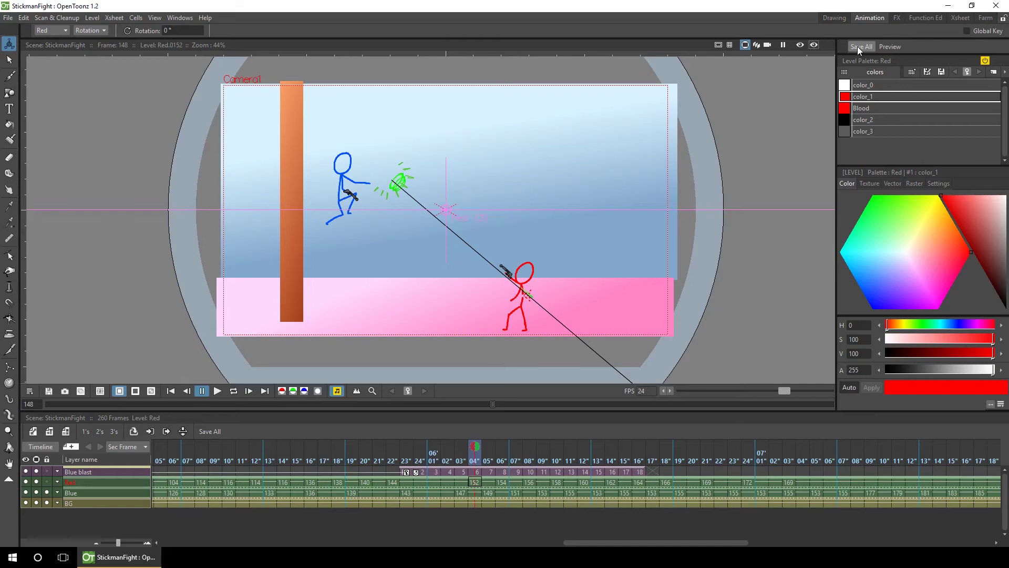
Insert a new column and paste the 18 Blue blast cells into it at frame 106.
{"action": "right_click", "coordinate": [113, 505]}
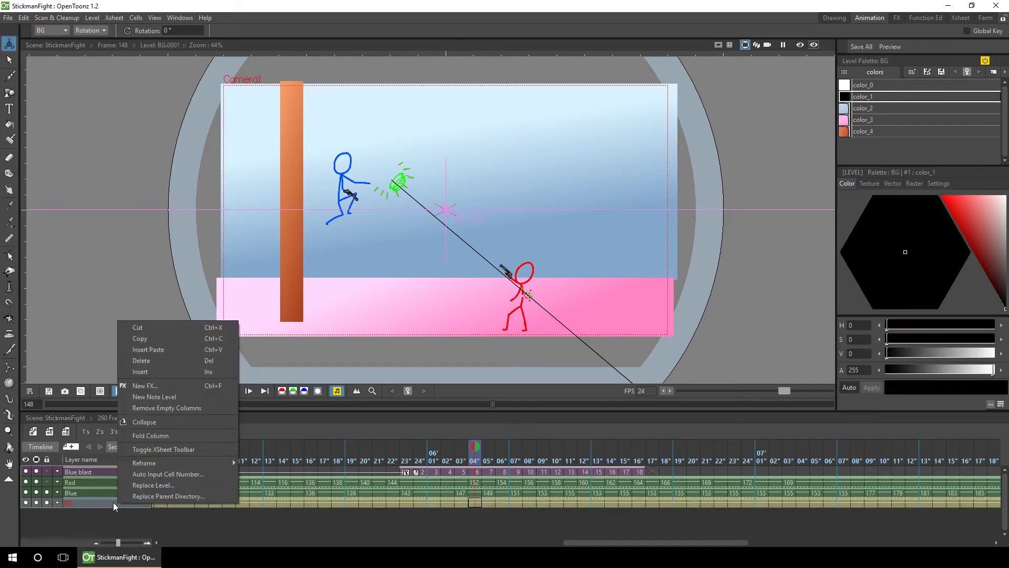
{"action": "left_click", "coordinate": [157, 370]}
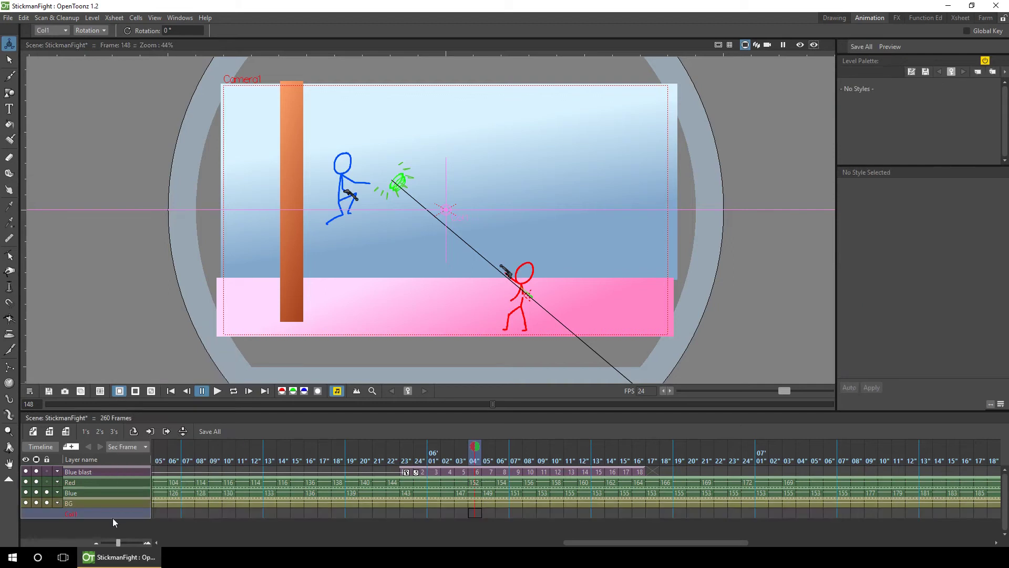
{"action": "left_click", "coordinate": [504, 470]}
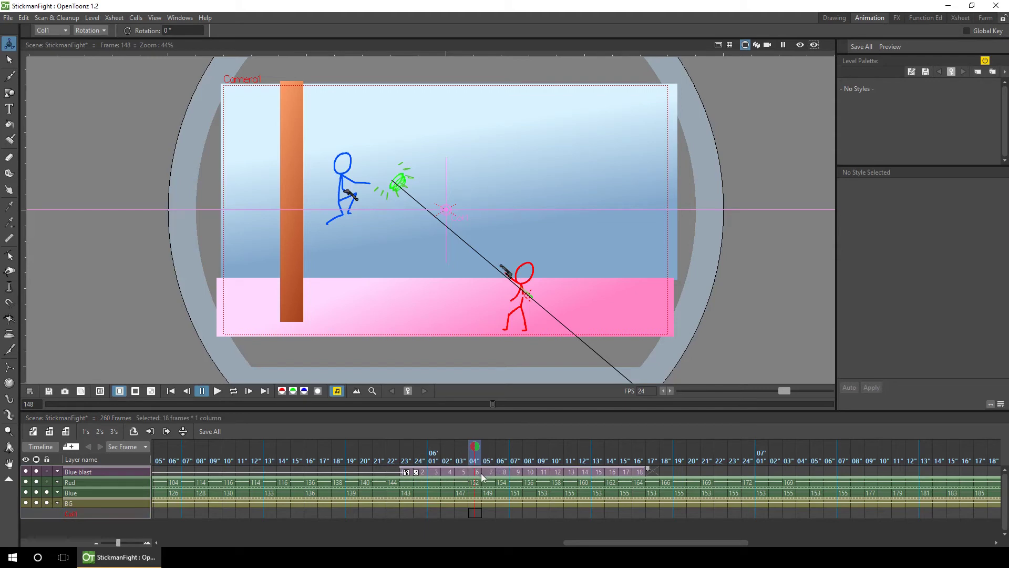
{"action": "left_click_drag", "start_coordinate": [576, 541], "coordinate": [441, 544]}
{"action": "left_click", "coordinate": [465, 510]}
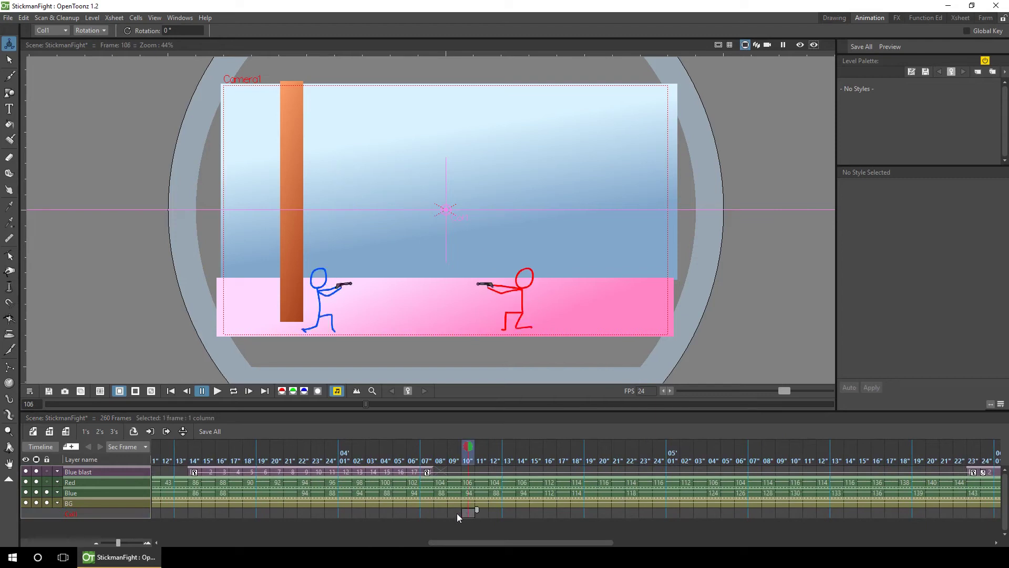
{"action": "key", "text": "ctrl+v"}
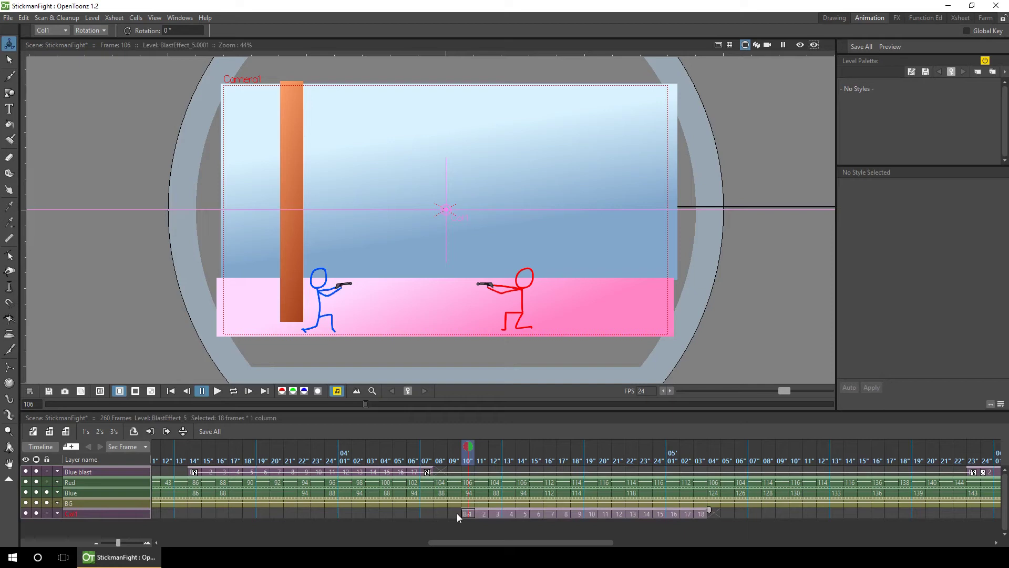
Name the new column 'Red blast' and move it to the top.
{"action": "double_click", "coordinate": [75, 513]}
{"action": "type", "text": "Red blast"}
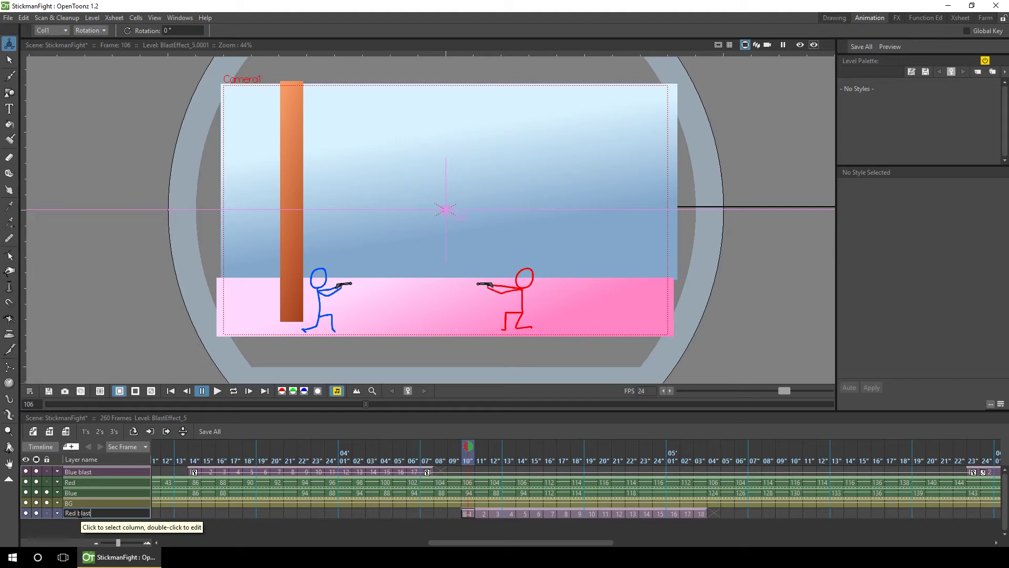
{"action": "key", "text": "Return"}
{"action": "left_click_drag", "start_coordinate": [117, 508], "coordinate": [118, 473]}
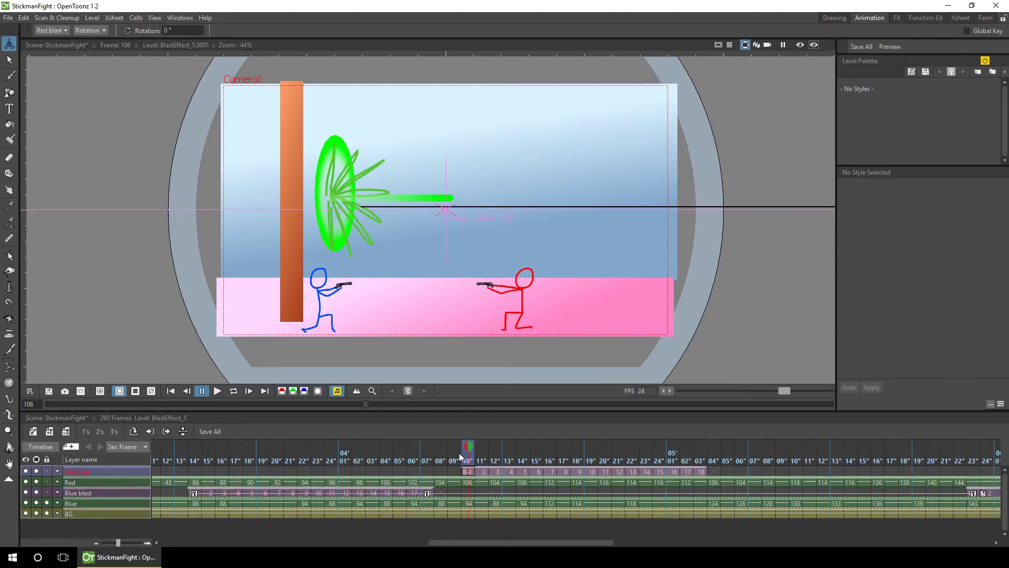
Shift the 18 Red blast cells to begin at frame 112 and key that frame.
{"action": "left_click_drag", "start_coordinate": [191, 462], "coordinate": [551, 431]}
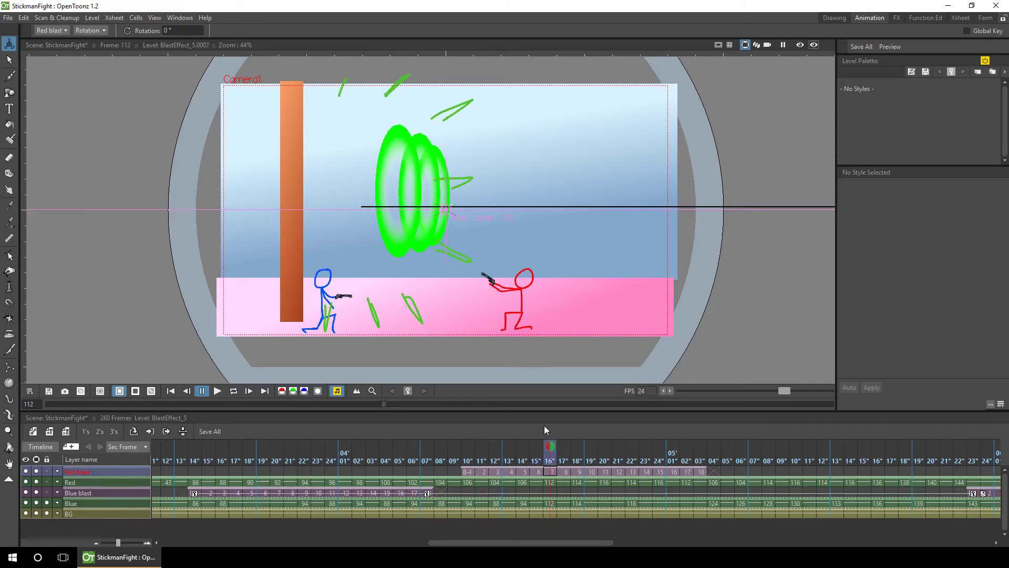
{"action": "left_click", "coordinate": [466, 471]}
{"action": "left_click_drag", "start_coordinate": [465, 471], "coordinate": [546, 474]}
{"action": "left_click", "coordinate": [547, 474]}
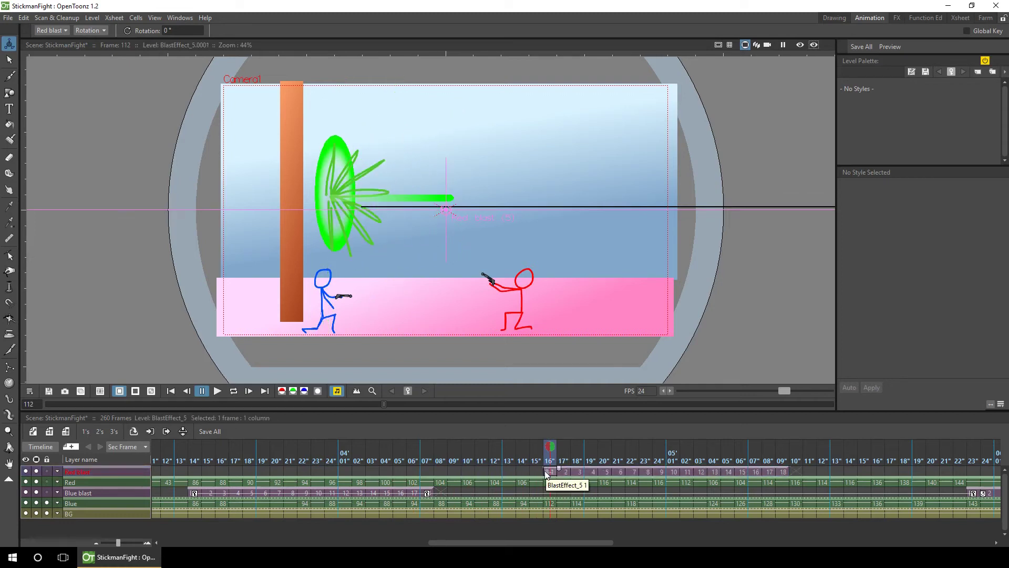
{"action": "left_click", "coordinate": [408, 392]}
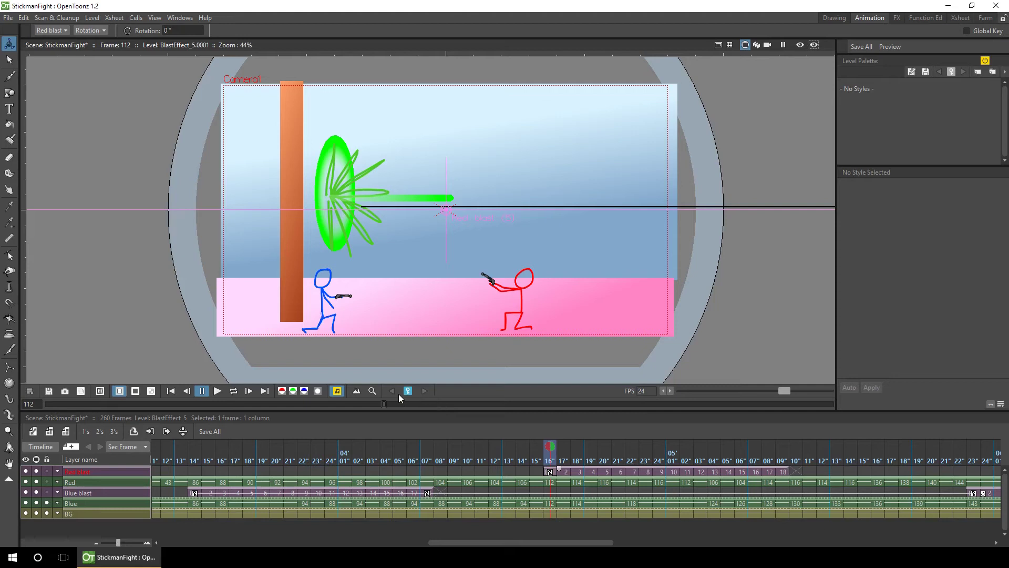
Resize the red blast in scale mode, then reset its global scale to 100%.
{"action": "left_click", "coordinate": [91, 30]}
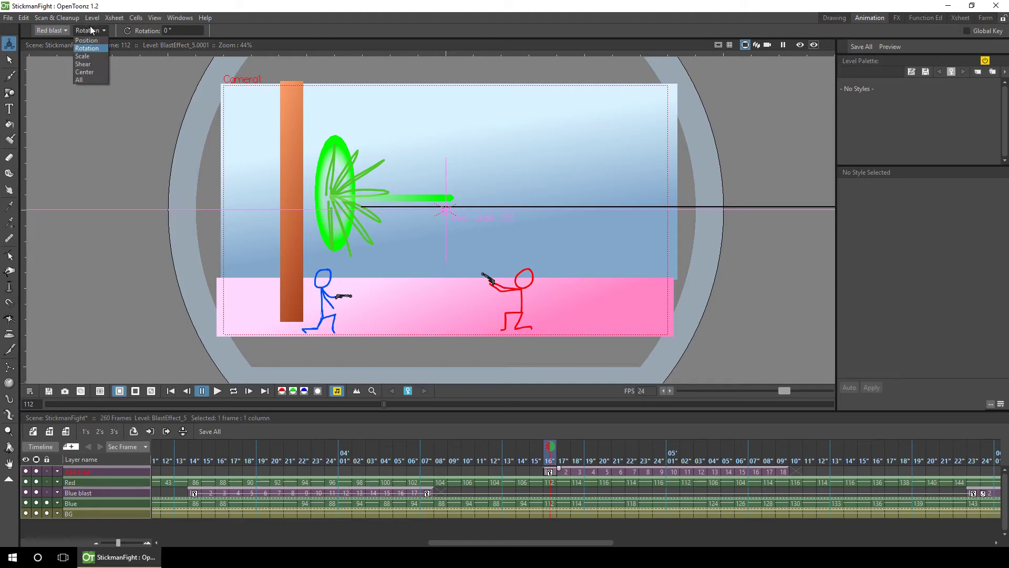
{"action": "left_click", "coordinate": [94, 56]}
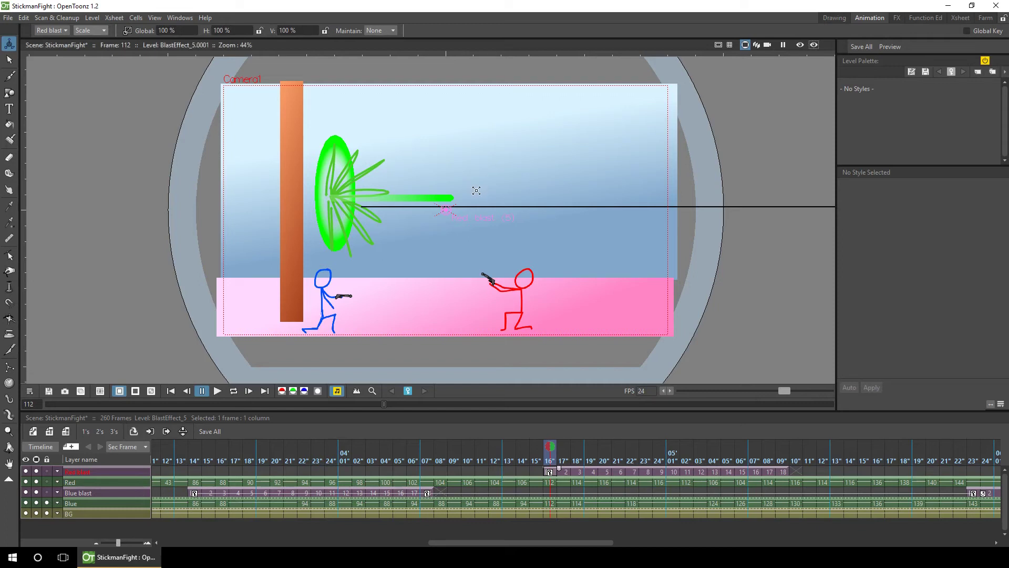
{"action": "mouse_move", "coordinate": [477, 190]}
{"action": "left_mouse_down"}
{"action": "mouse_move", "coordinate": [482, 184]}
{"action": "mouse_move", "coordinate": [464, 193]}
{"action": "mouse_move", "coordinate": [478, 190]}
{"action": "left_mouse_up"}
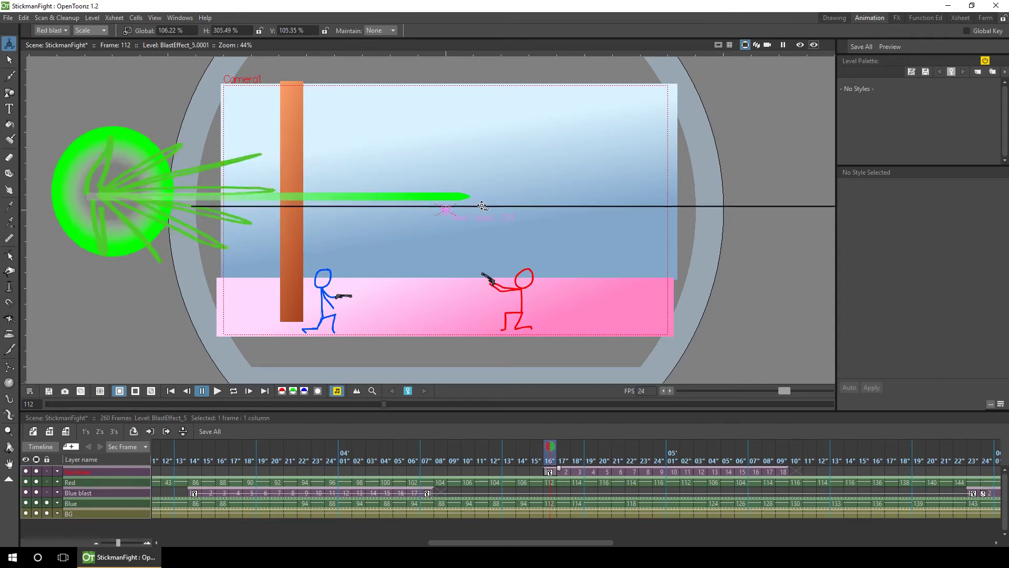
{"action": "mouse_move", "coordinate": [482, 205]}
{"action": "left_mouse_down"}
{"action": "mouse_move", "coordinate": [455, 206]}
{"action": "mouse_move", "coordinate": [471, 194]}
{"action": "mouse_move", "coordinate": [466, 218]}
{"action": "mouse_move", "coordinate": [446, 213]}
{"action": "mouse_move", "coordinate": [471, 211]}
{"action": "left_mouse_up"}
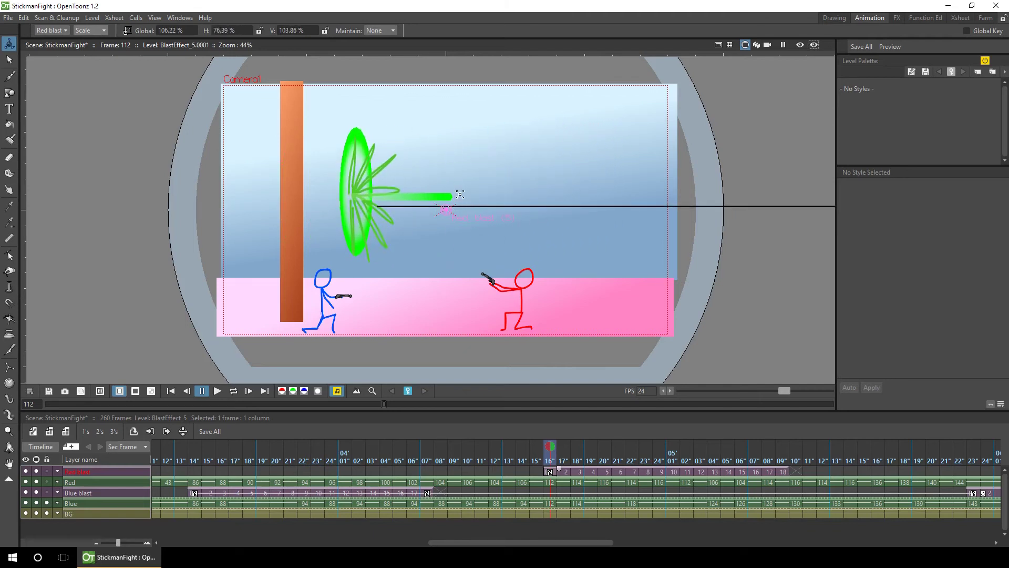
{"action": "left_click", "coordinate": [185, 30]}
{"action": "type", "text": "1"}
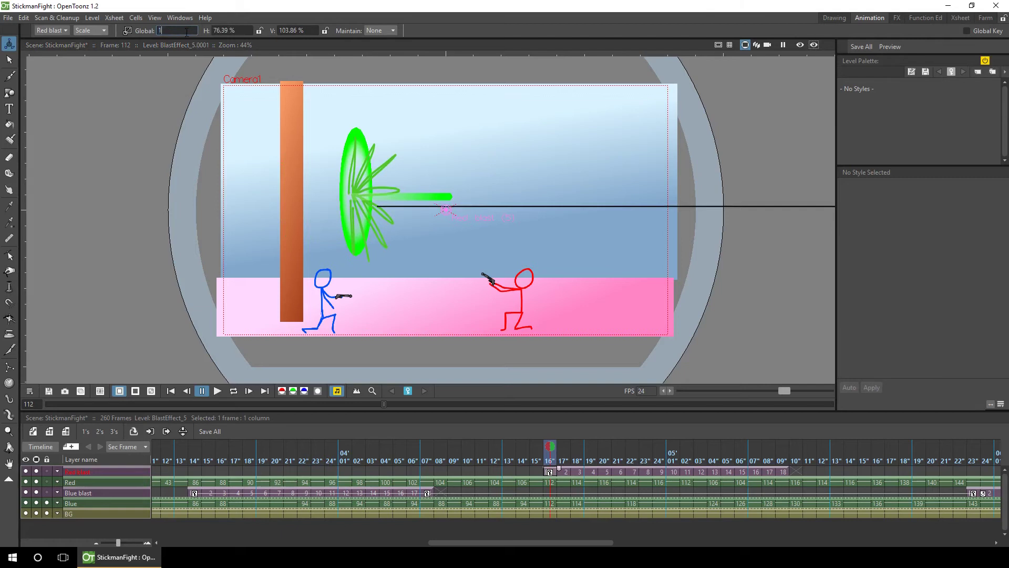
{"action": "type", "text": "00"}
{"action": "key", "text": "Return"}
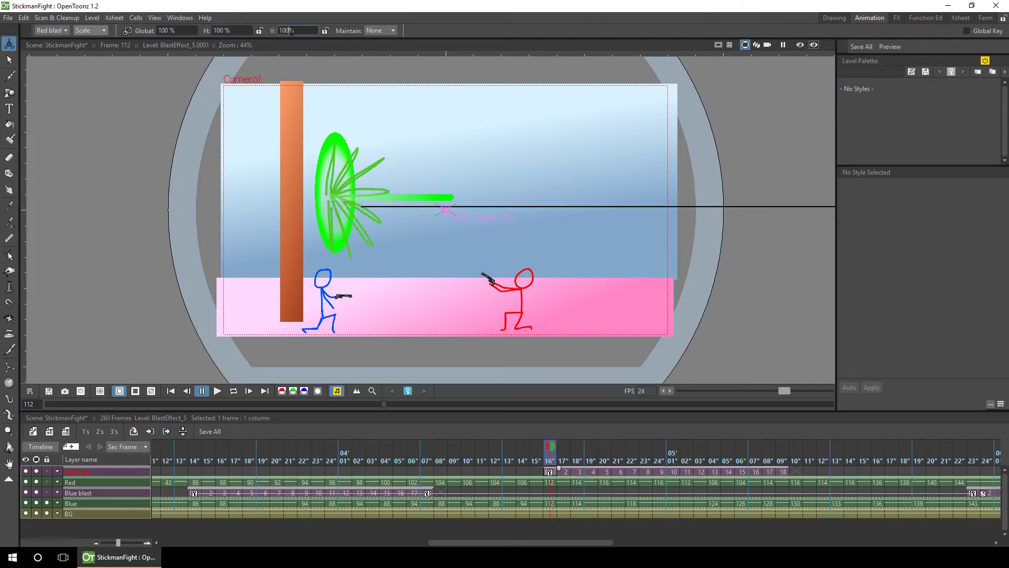
Flip the blast horizontally with -100 scale and shrink it to about a fifth.
{"action": "left_click", "coordinate": [236, 30]}
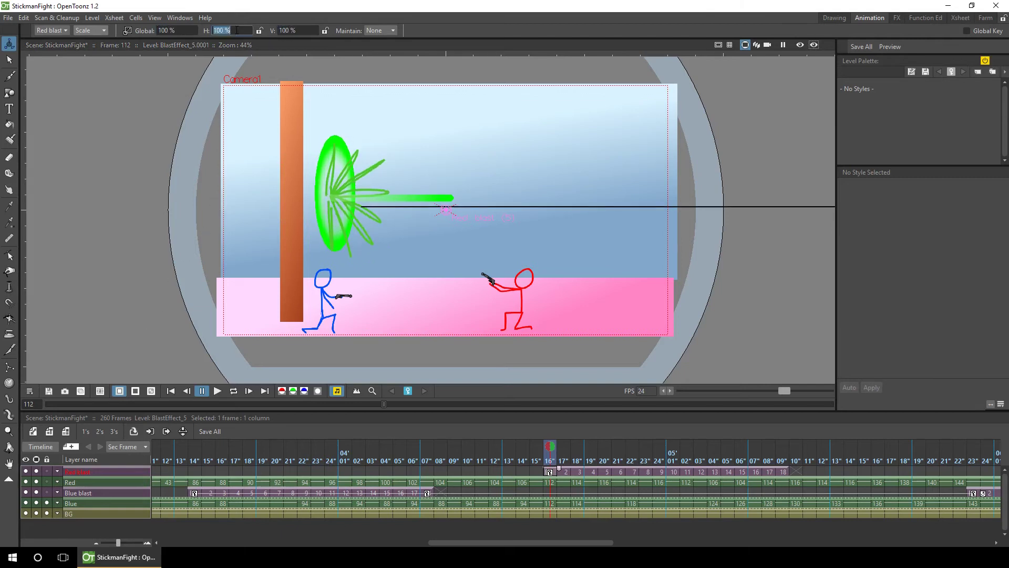
{"action": "type", "text": "-100"}
{"action": "key", "text": "Return"}
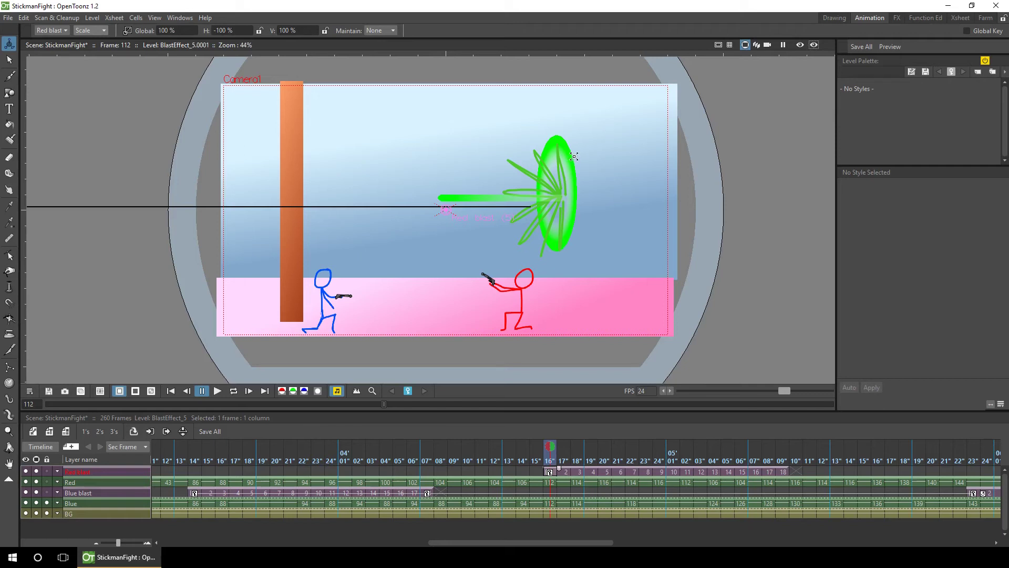
{"action": "left_click_drag", "start_coordinate": [576, 153], "coordinate": [476, 283]}
Place the blast at the red stickman's gun and tilt it about −1.06°.
{"action": "left_click", "coordinate": [90, 30]}
{"action": "left_click", "coordinate": [87, 40]}
{"action": "mouse_move", "coordinate": [547, 461]}
{"action": "left_mouse_down"}
{"action": "mouse_move", "coordinate": [608, 452]}
{"action": "mouse_move", "coordinate": [504, 456]}
{"action": "mouse_move", "coordinate": [619, 456]}
{"action": "mouse_move", "coordinate": [548, 457]}
{"action": "left_mouse_up"}
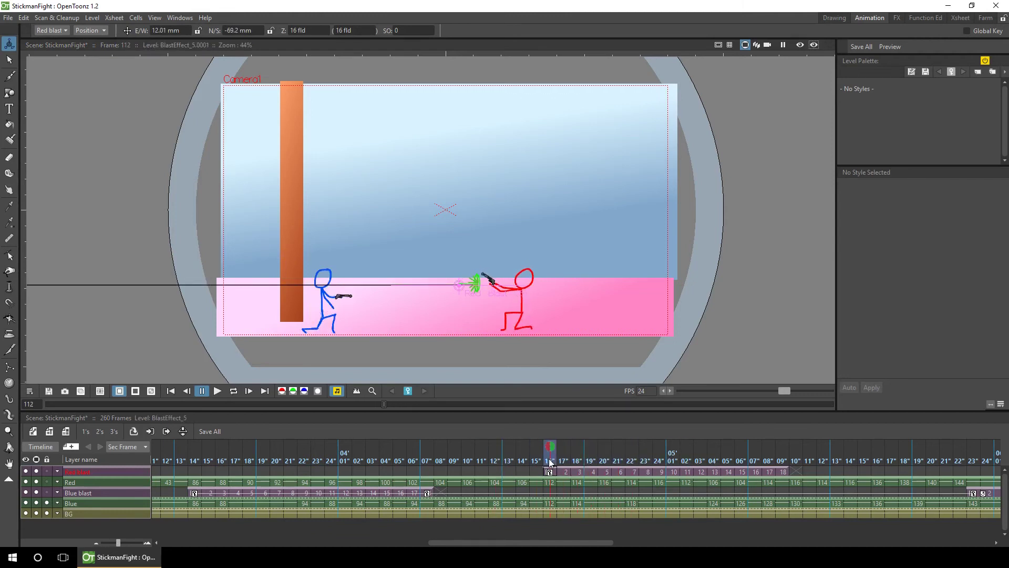
{"action": "left_click", "coordinate": [90, 30]}
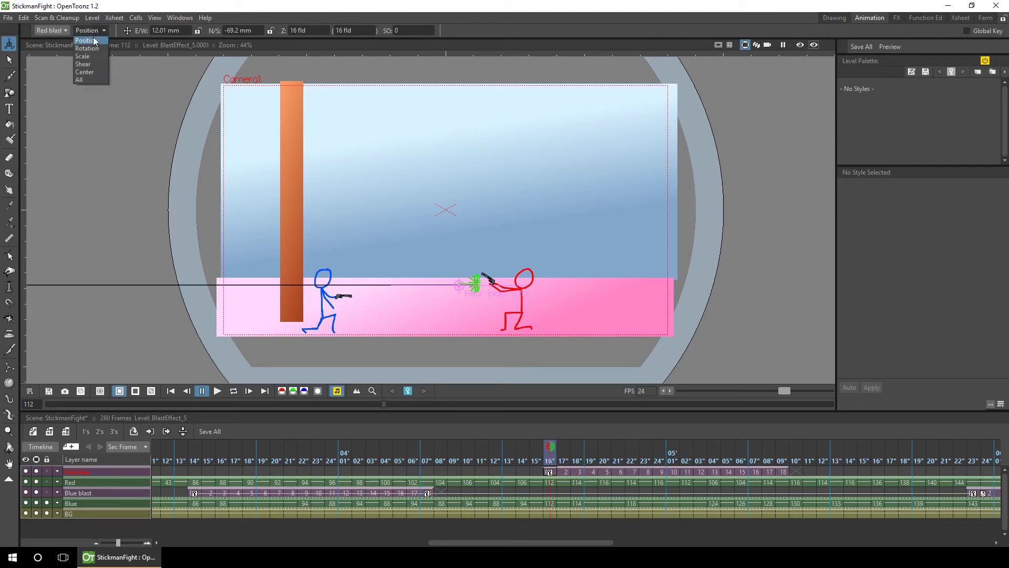
{"action": "left_click", "coordinate": [87, 40]}
{"action": "left_click_drag", "start_coordinate": [59, 282], "coordinate": [59, 275]}
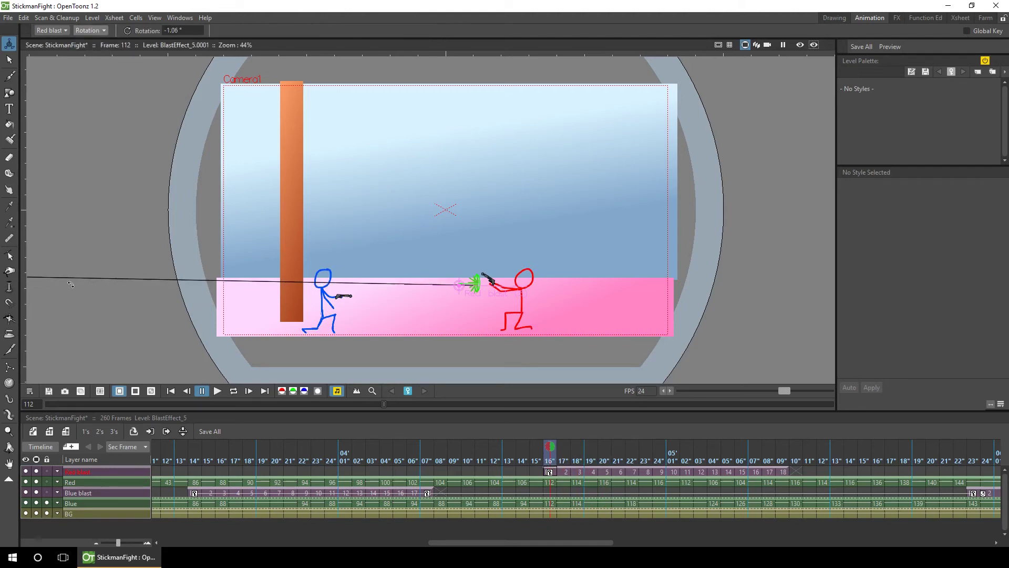
{"action": "left_click_drag", "start_coordinate": [558, 456], "coordinate": [629, 446]}
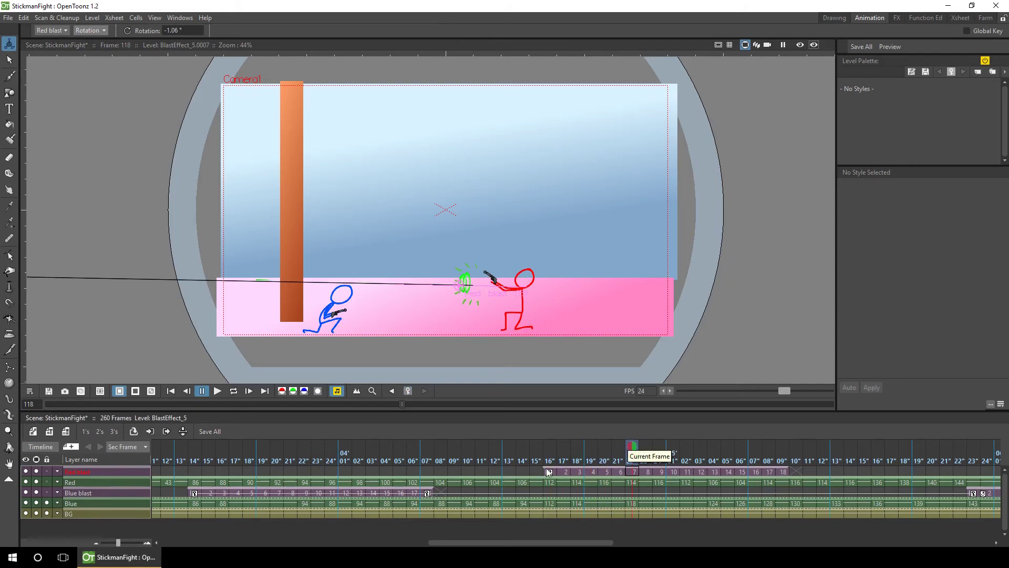
{"action": "left_click", "coordinate": [549, 473]}
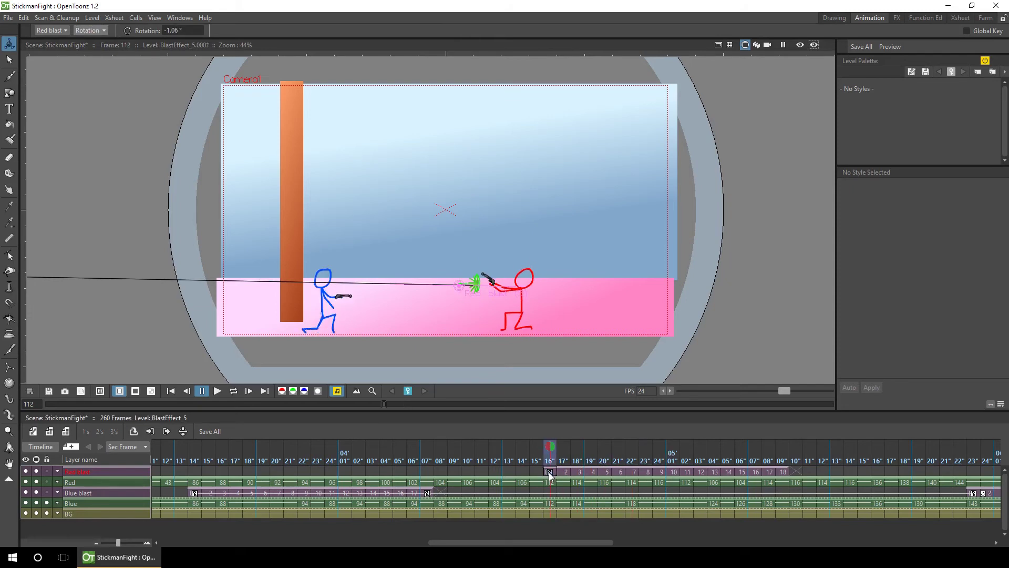
{"action": "left_click", "coordinate": [780, 472]}
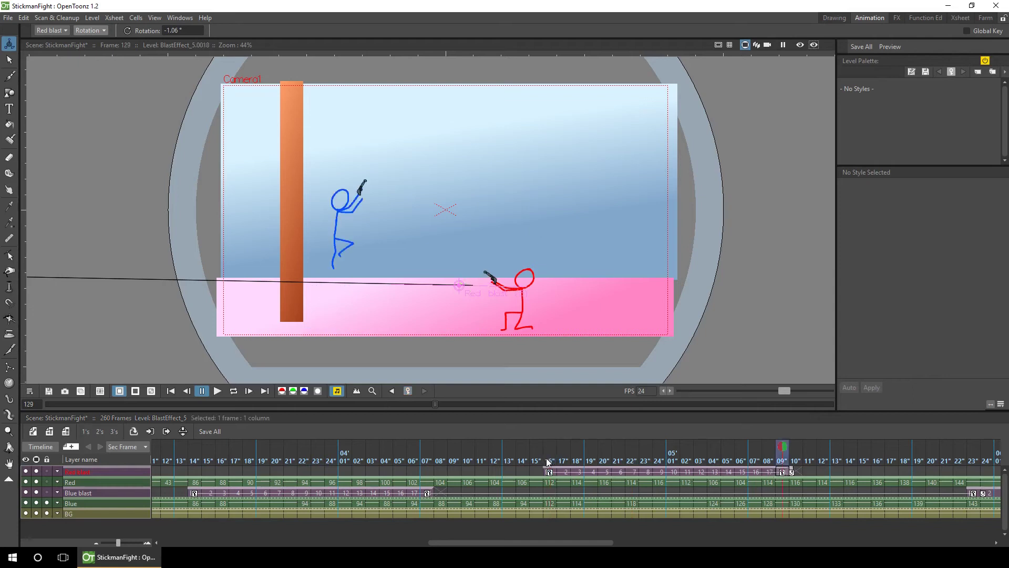
Scrub the frames around the red stickman's shot near frame 128.
{"action": "left_click_drag", "start_coordinate": [547, 453], "coordinate": [781, 453]}
{"action": "left_click_drag", "start_coordinate": [503, 542], "coordinate": [565, 541]}
{"action": "left_click_drag", "start_coordinate": [326, 470], "coordinate": [514, 451]}
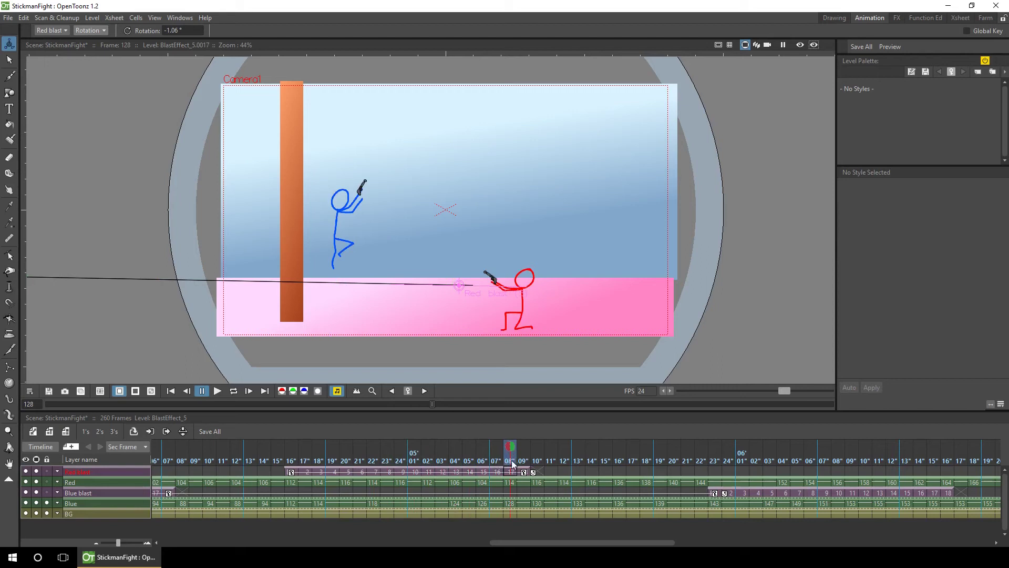
{"action": "mouse_move", "coordinate": [499, 459]}
{"action": "left_mouse_down"}
{"action": "mouse_move", "coordinate": [475, 461]}
{"action": "mouse_move", "coordinate": [525, 461]}
{"action": "mouse_move", "coordinate": [499, 461]}
{"action": "mouse_move", "coordinate": [517, 465]}
{"action": "left_mouse_up"}
{"action": "left_click", "coordinate": [524, 472]}
Paste a copy of the 18-frame Red blast block starting at frame 131.
{"action": "key", "text": "."}
{"action": "left_click", "coordinate": [511, 472], "text": "shift"}
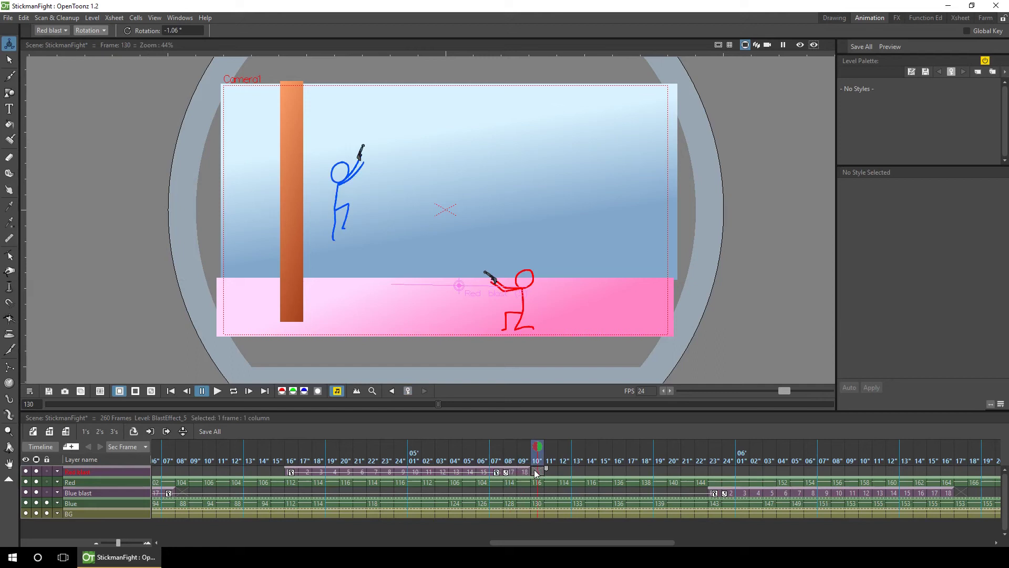
{"action": "left_click", "coordinate": [380, 468]}
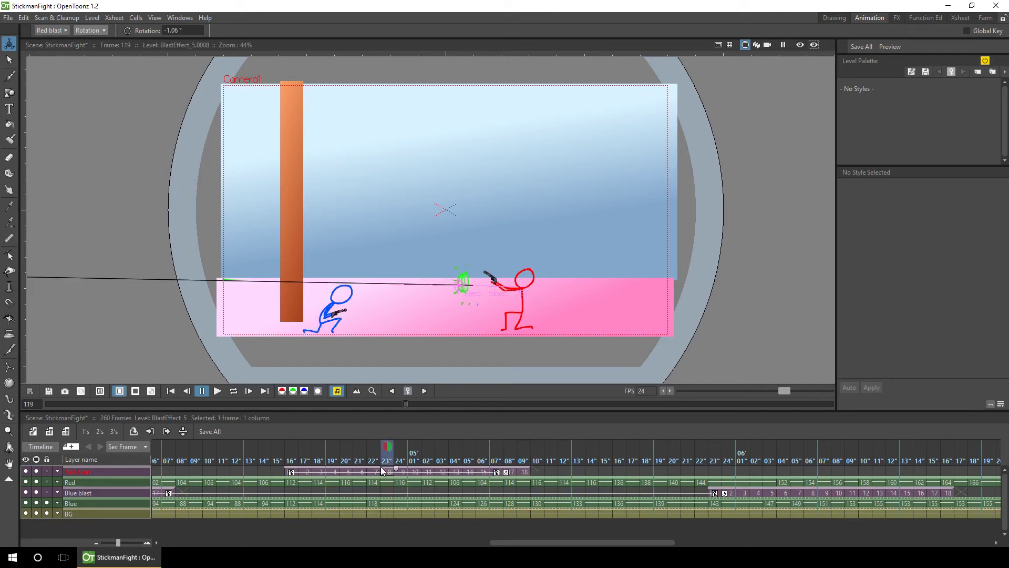
{"action": "left_click", "coordinate": [549, 469]}
{"action": "key", "text": "ctrl+v"}
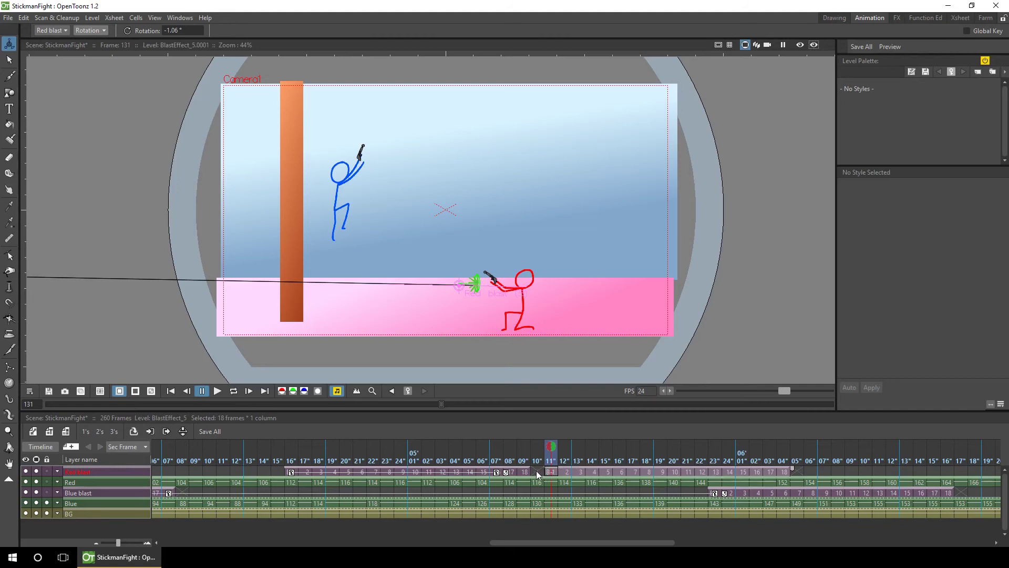
Clear the leftover blast cells and slide the pasted block to start at frame 128.
{"action": "left_click", "coordinate": [529, 470]}
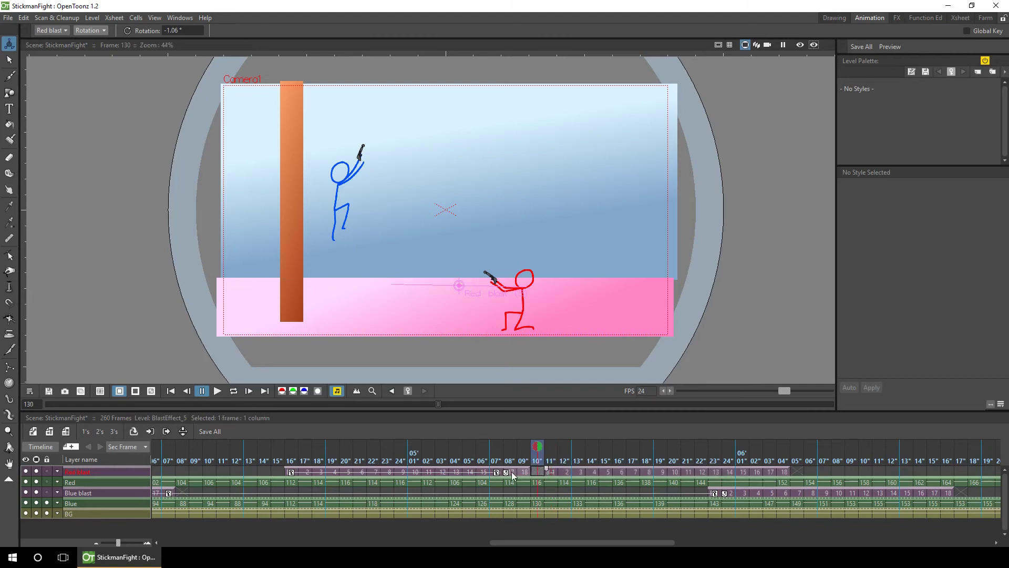
{"action": "left_click", "coordinate": [511, 473], "text": "shift"}
{"action": "key", "text": "Delete"}
{"action": "left_click", "coordinate": [508, 460]}
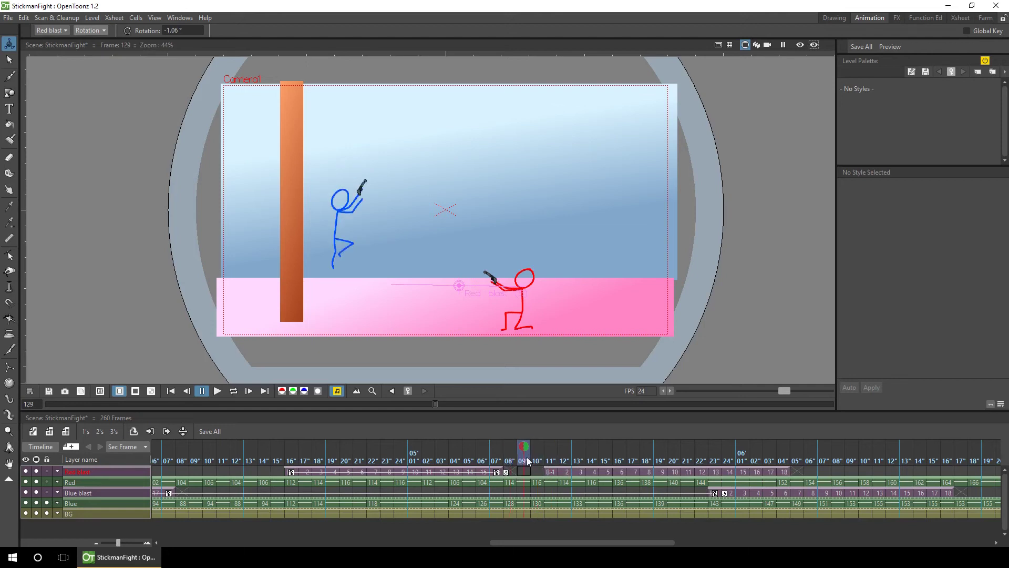
{"action": "left_click", "coordinate": [496, 461]}
{"action": "left_click", "coordinate": [509, 462]}
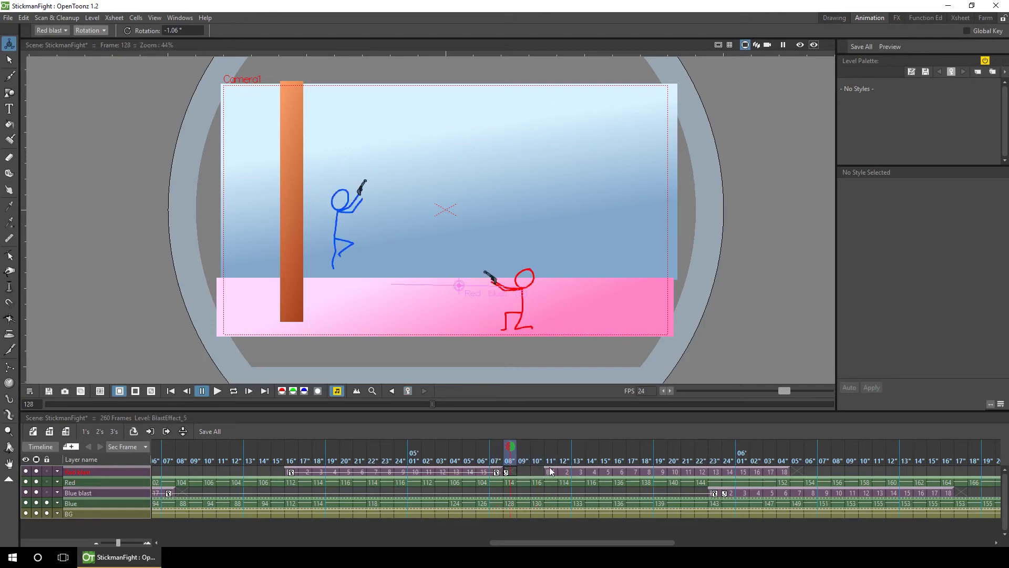
{"action": "mouse_move", "coordinate": [550, 471]}
{"action": "left_mouse_down"}
{"action": "mouse_move", "coordinate": [477, 462]}
{"action": "mouse_move", "coordinate": [687, 455]}
{"action": "left_mouse_up"}
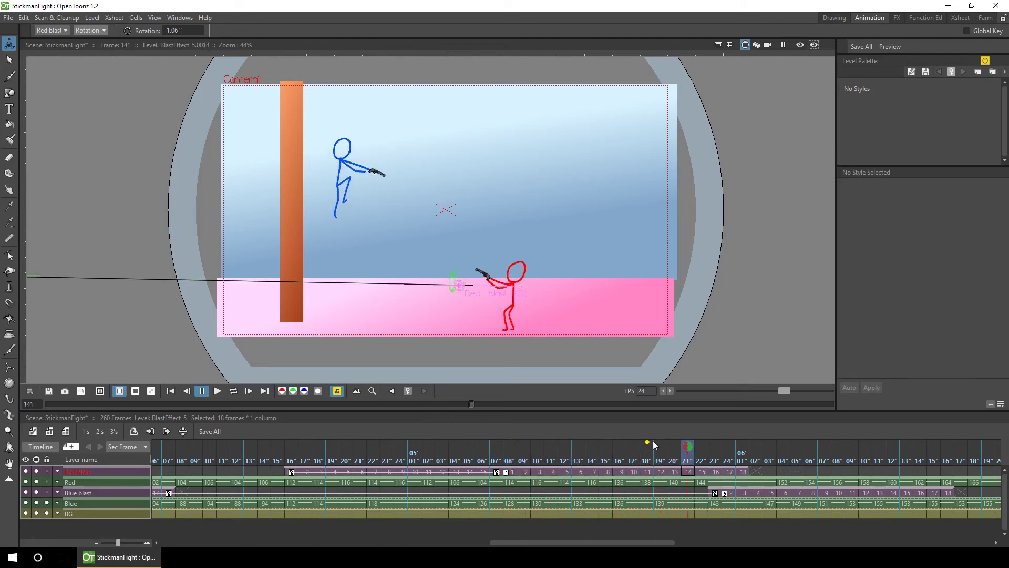
Scrub from frame 111 through the shots to review the blast timing.
{"action": "mouse_move", "coordinate": [223, 456]}
{"action": "left_mouse_down"}
{"action": "mouse_move", "coordinate": [729, 451]}
{"action": "mouse_move", "coordinate": [724, 434]}
{"action": "left_mouse_up"}
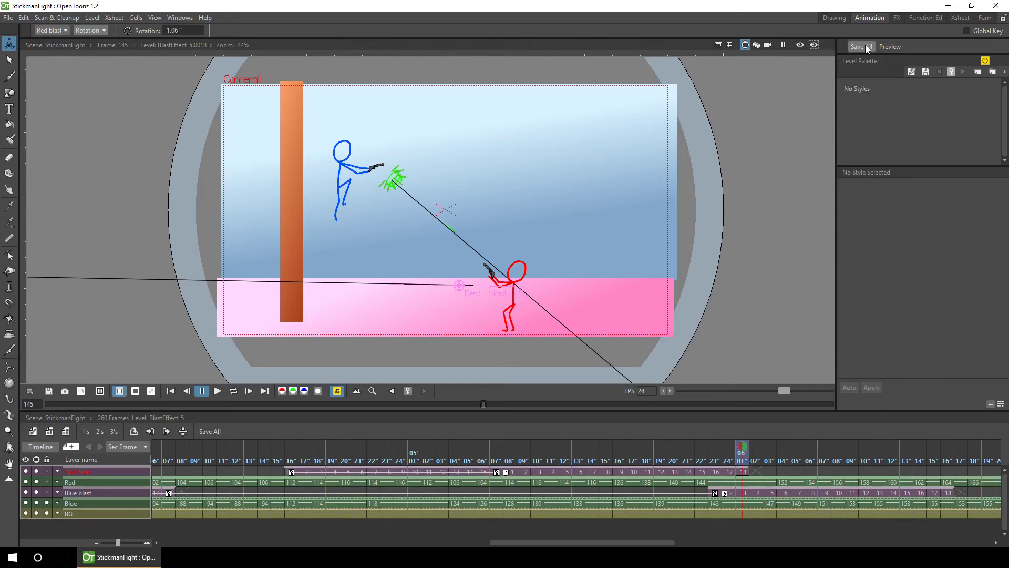
Switch to the FX room and go to frame 86 in the column sheet.
{"action": "left_click", "coordinate": [897, 17]}
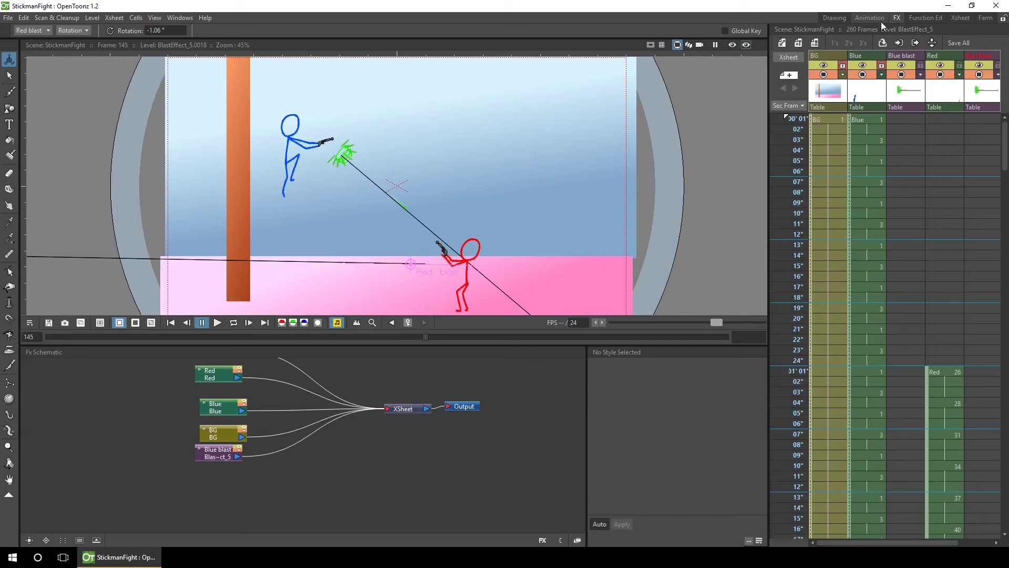
{"action": "left_click", "coordinate": [796, 373]}
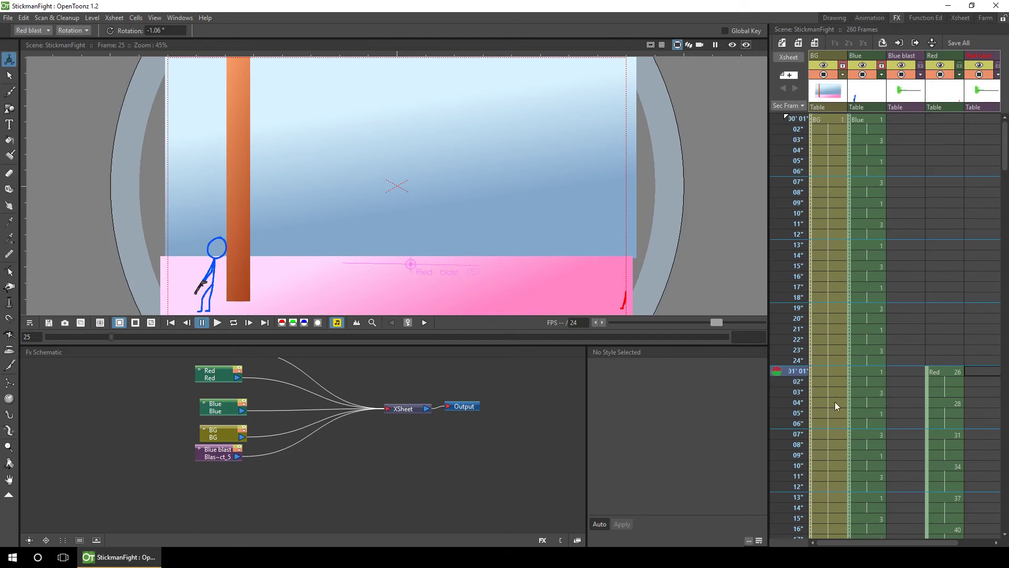
{"action": "left_click_drag", "start_coordinate": [1005, 144], "coordinate": [1004, 174]}
{"action": "scroll", "coordinate": [800, 180], "scroll_direction": "down", "scroll_amount": 12}
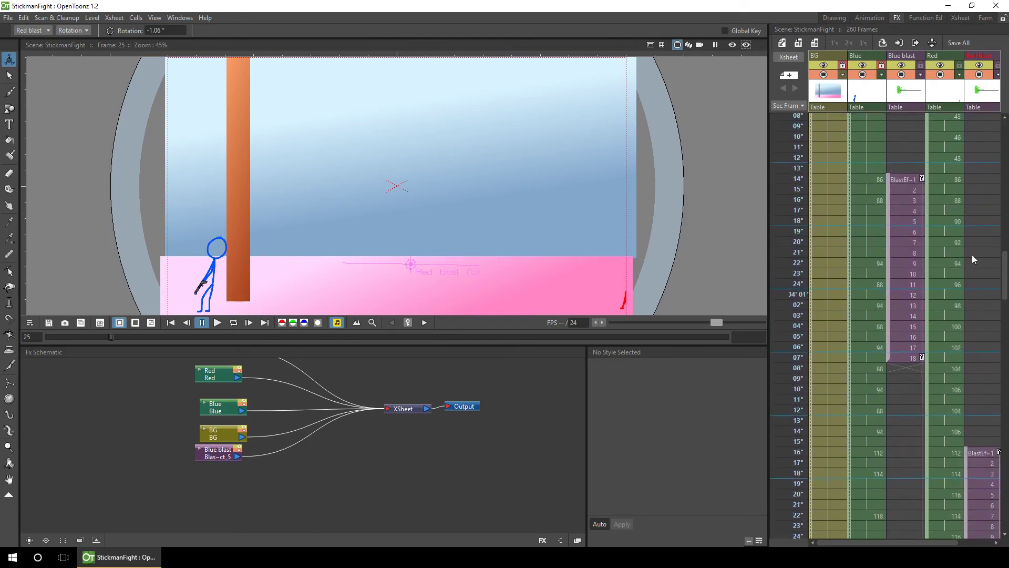
{"action": "left_click", "coordinate": [799, 179]}
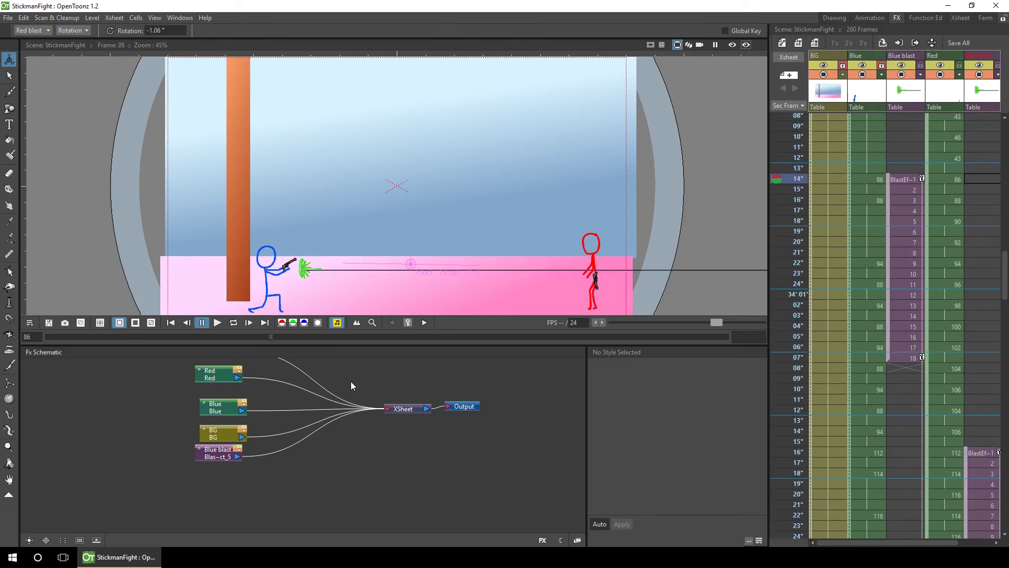
Add RGBACut01 after the Blue blast node, wiring it into XSheet in place of the direct link.
{"action": "left_click_drag", "start_coordinate": [352, 383], "coordinate": [352, 425]}
{"action": "left_click", "coordinate": [219, 493]}
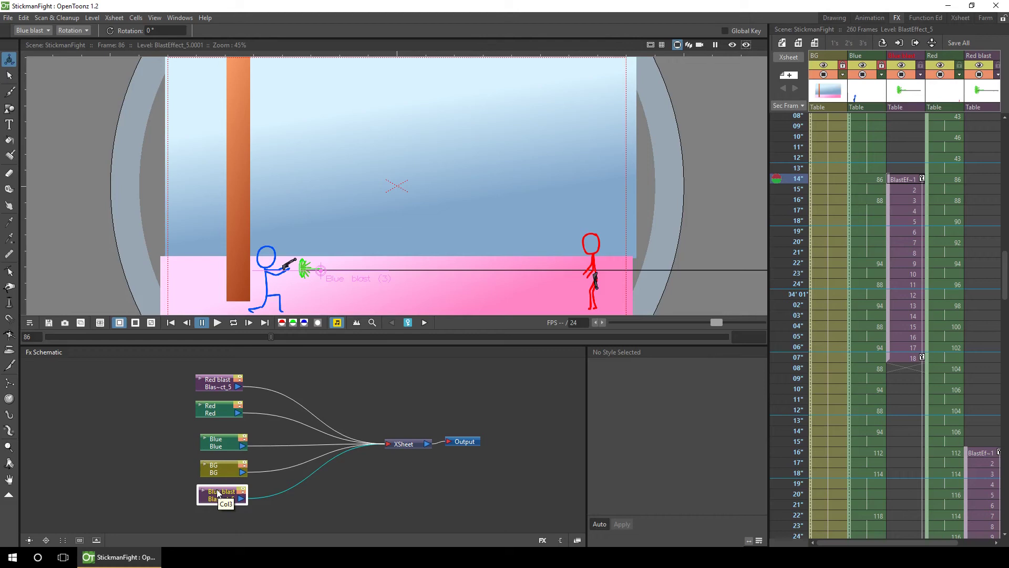
{"action": "right_click", "coordinate": [219, 494]}
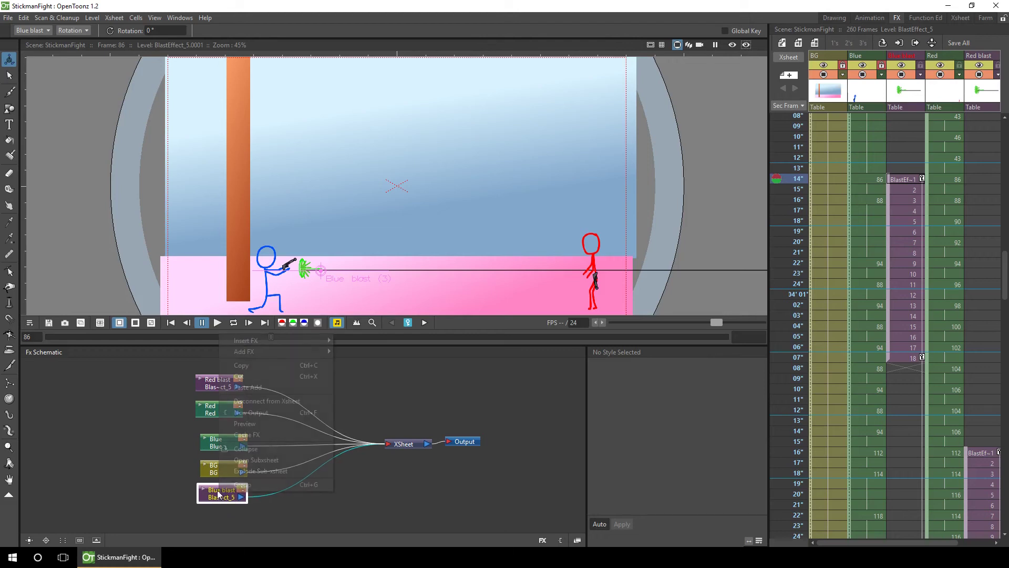
{"action": "mouse_move", "coordinate": [267, 351]}
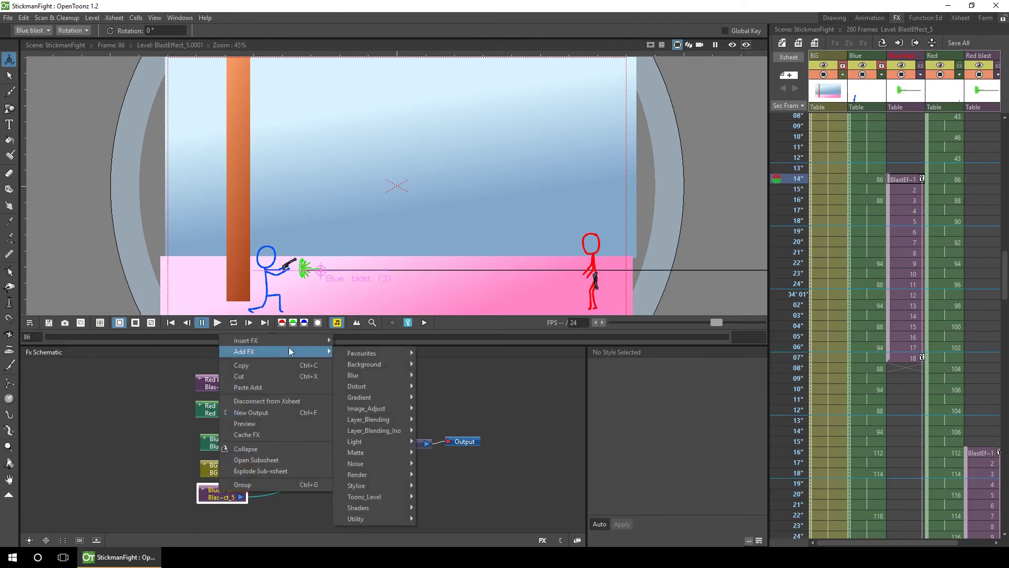
{"action": "mouse_move", "coordinate": [401, 412]}
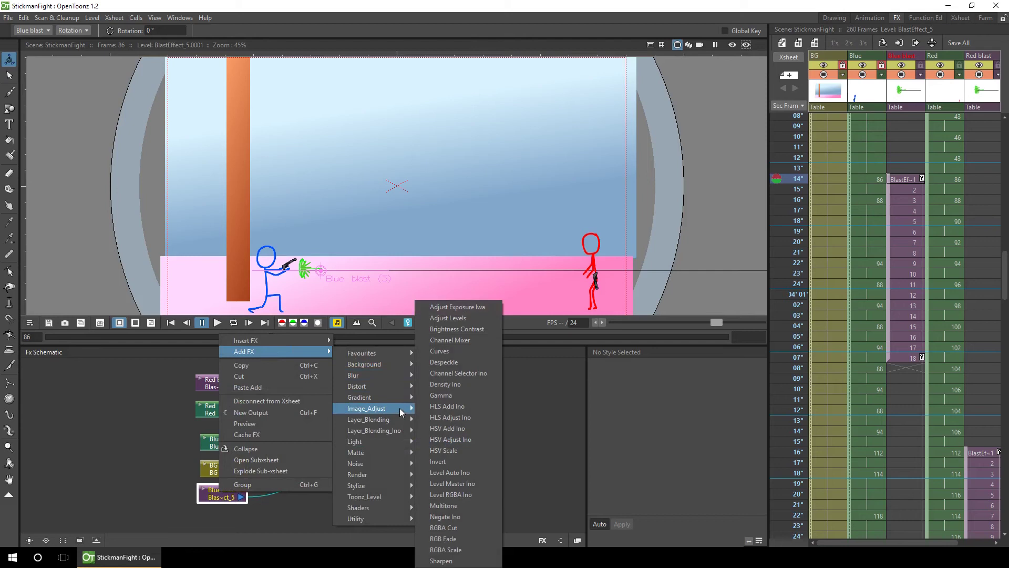
{"action": "left_click", "coordinate": [459, 527]}
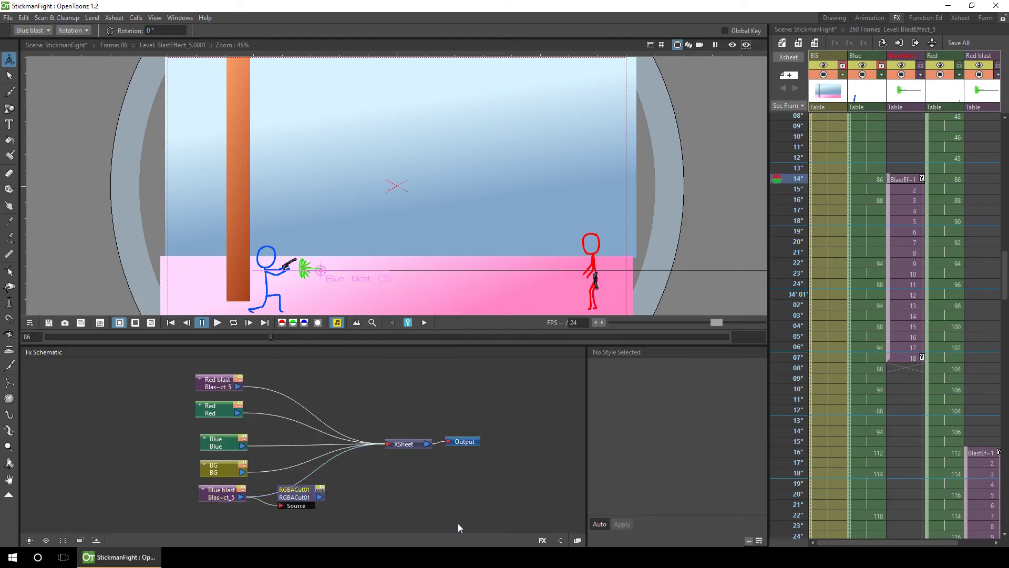
{"action": "left_click_drag", "start_coordinate": [293, 490], "coordinate": [321, 505]}
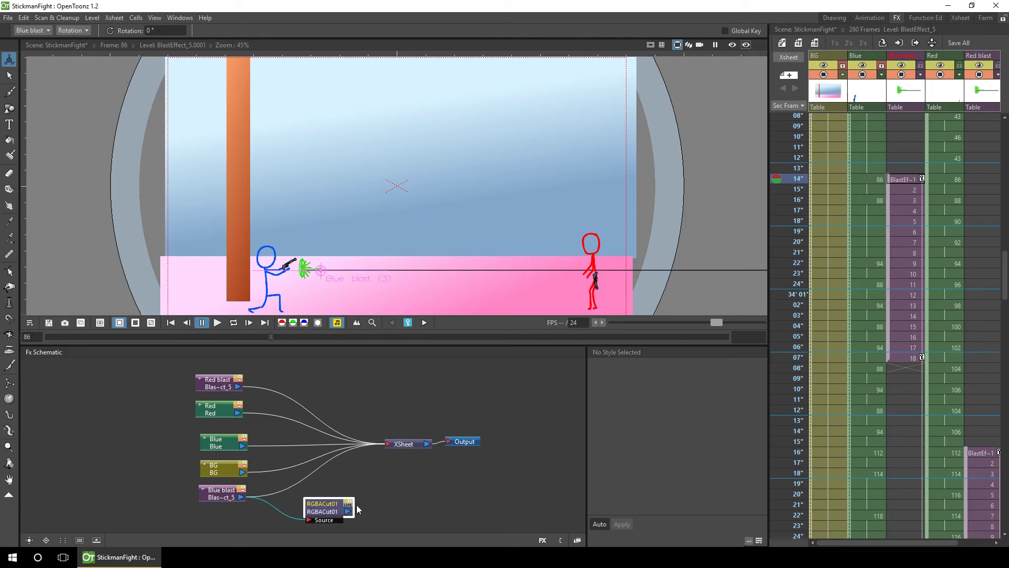
{"action": "left_click_drag", "start_coordinate": [347, 513], "coordinate": [390, 448]}
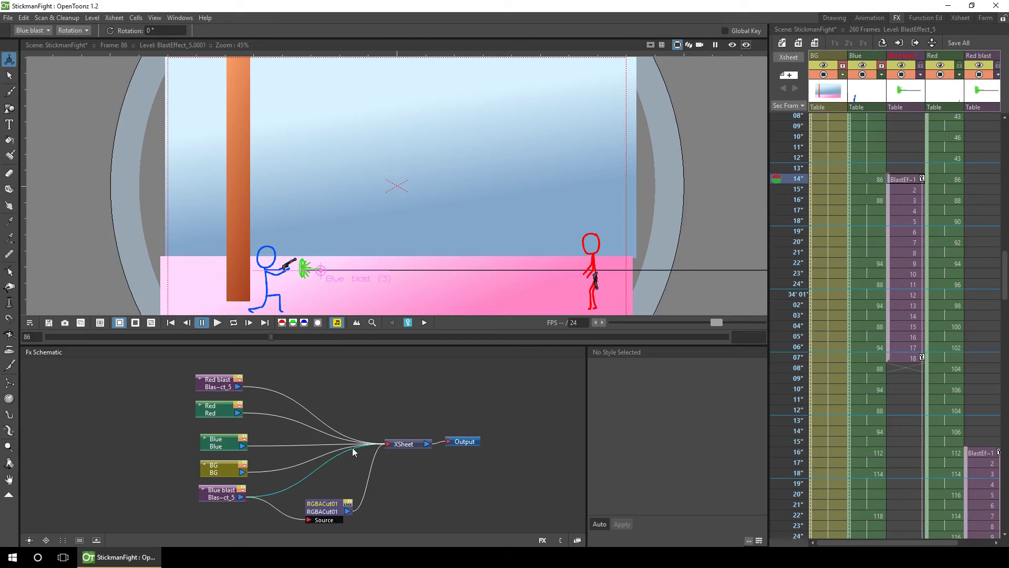
{"action": "key", "text": "Delete"}
With preview on, set RGBACut01's Green maximum to 0 and Blue minimum to 255.
{"action": "left_click", "coordinate": [732, 46]}
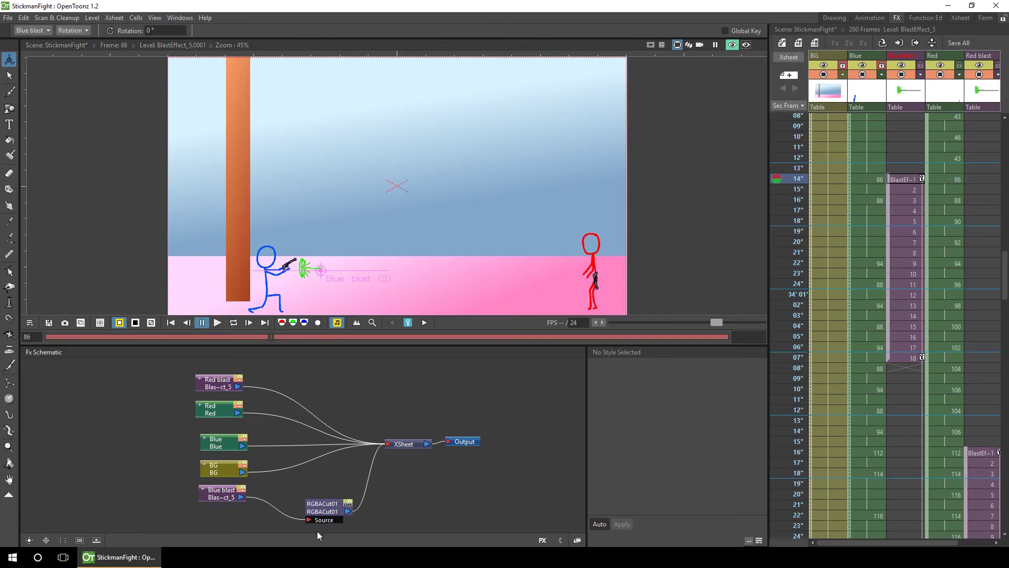
{"action": "double_click", "coordinate": [326, 511]}
{"action": "left_click_drag", "start_coordinate": [510, 218], "coordinate": [484, 326]}
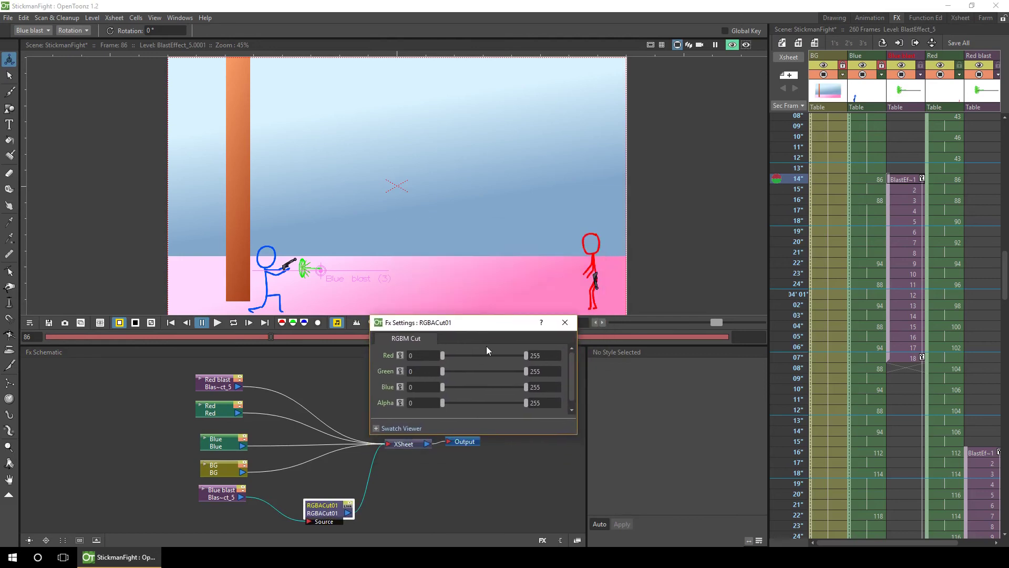
{"action": "left_click_drag", "start_coordinate": [526, 370], "coordinate": [441, 376]}
{"action": "left_click_drag", "start_coordinate": [443, 388], "coordinate": [523, 385]}
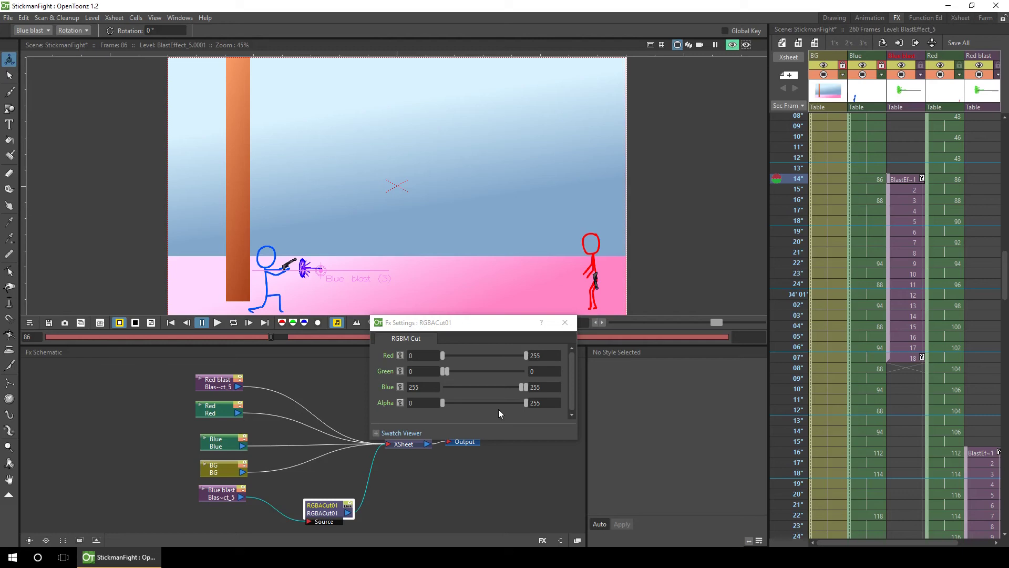
{"action": "left_click", "coordinate": [564, 322]}
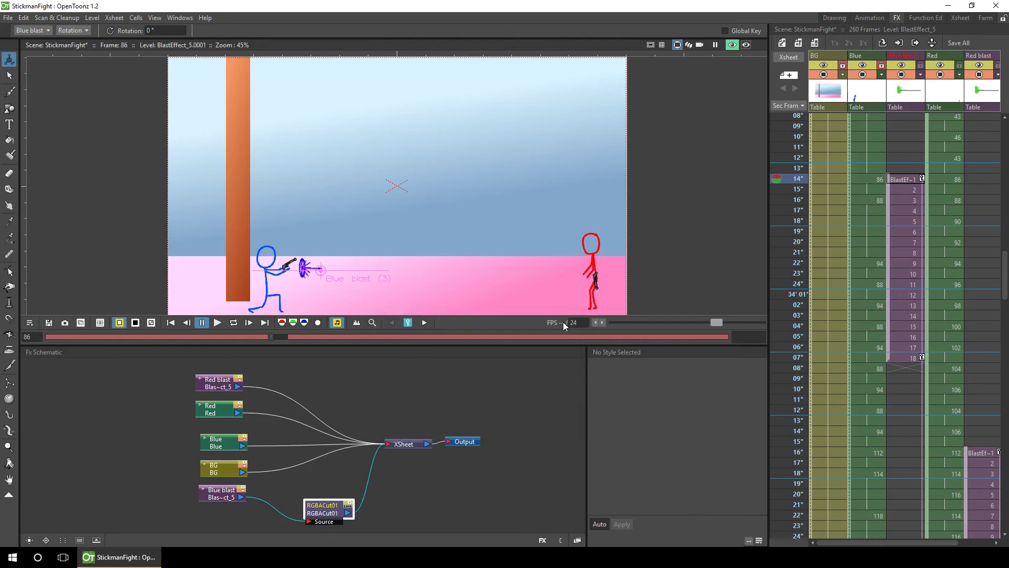
Add RGBACut02 after Red blast, routing it into XSheet and deleting the direct link.
{"action": "left_click", "coordinate": [218, 383]}
{"action": "right_click", "coordinate": [221, 383]}
{"action": "mouse_move", "coordinate": [305, 397]}
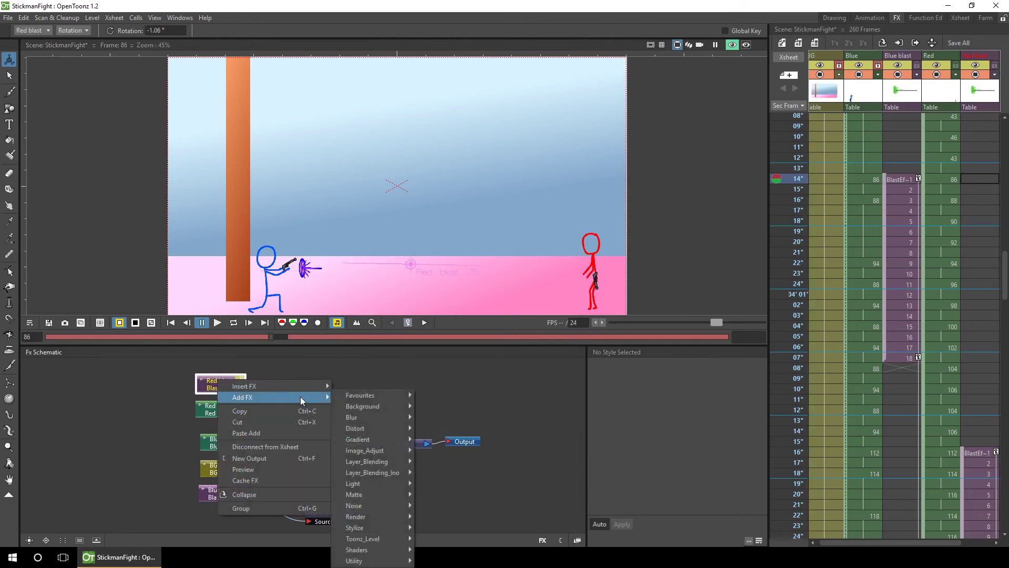
{"action": "mouse_move", "coordinate": [394, 450]}
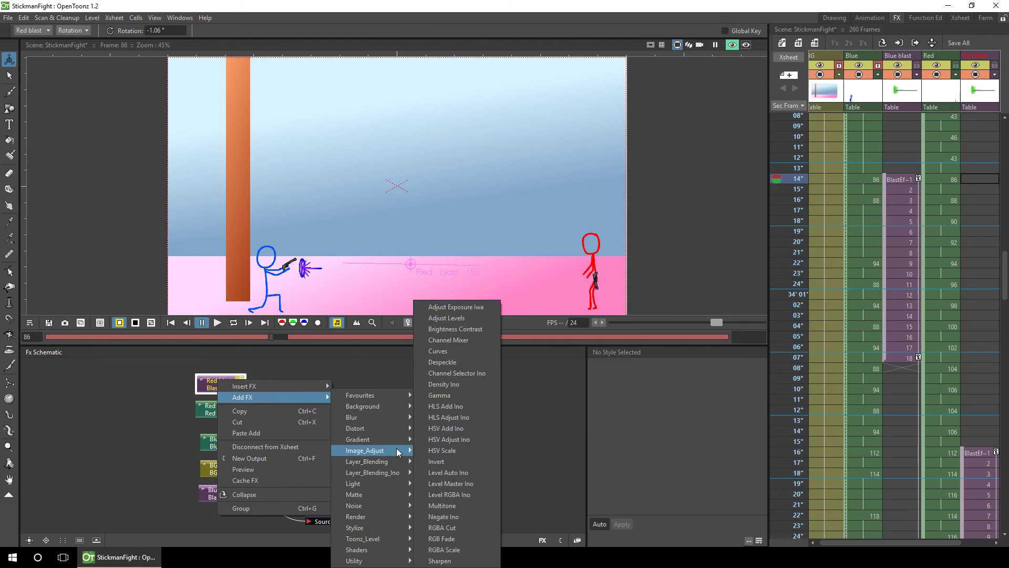
{"action": "left_click", "coordinate": [442, 527]}
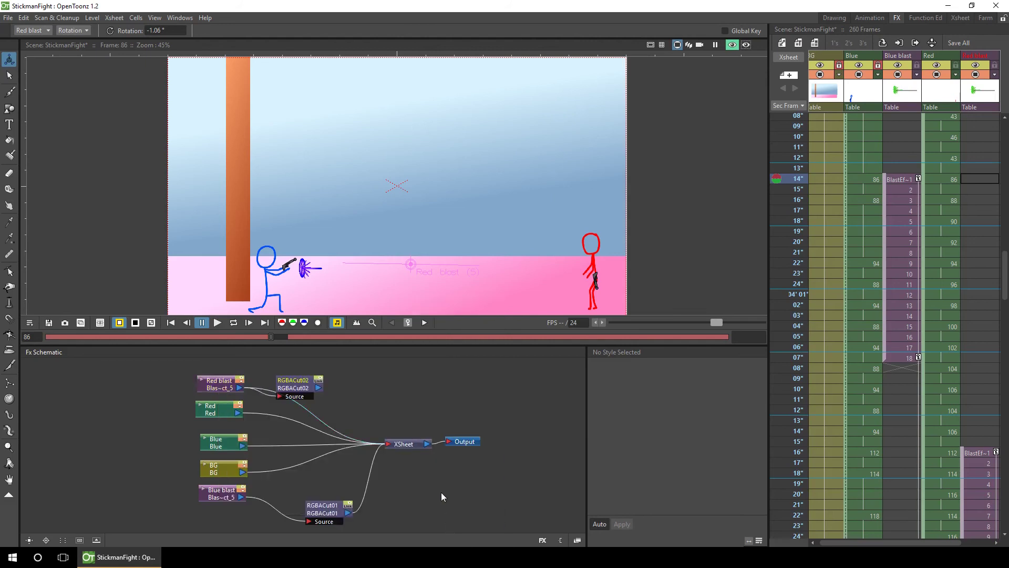
{"action": "left_click_drag", "start_coordinate": [339, 395], "coordinate": [388, 444]}
{"action": "left_click", "coordinate": [337, 410]}
{"action": "key", "text": "Delete"}
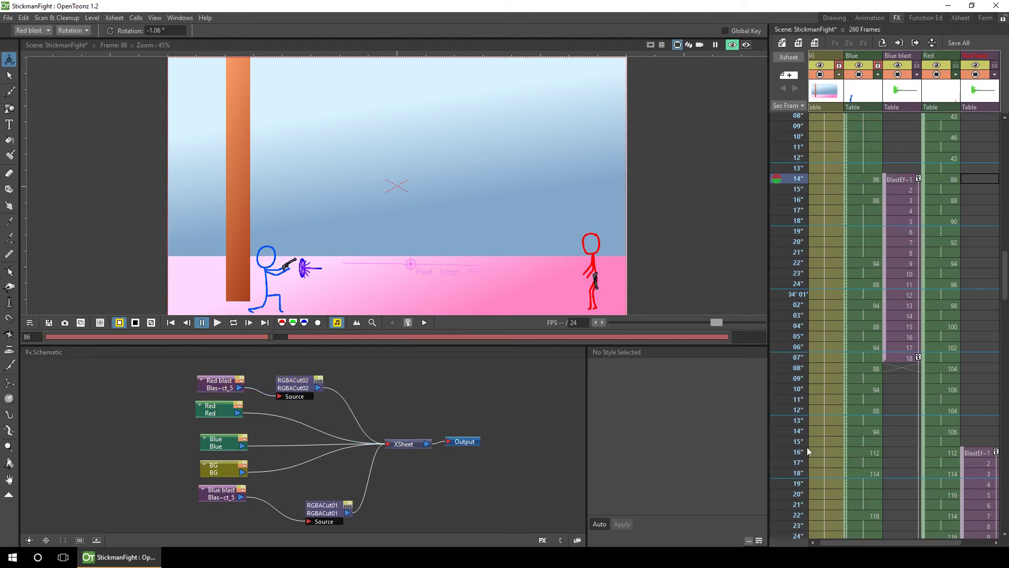
At frame 112, cap RGBACut02's Green at 0, disable preview, and return to Animation room.
{"action": "left_click", "coordinate": [795, 453]}
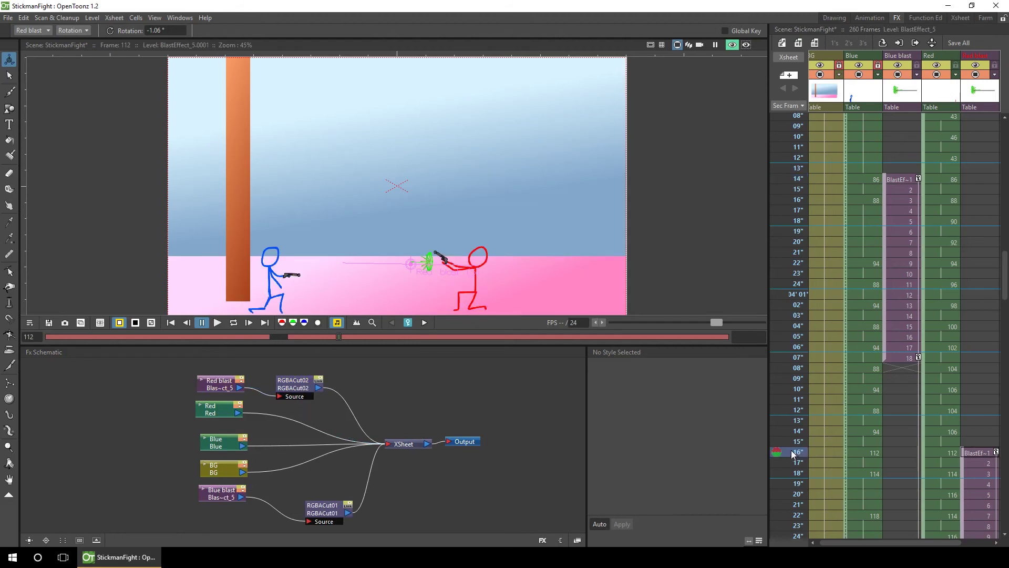
{"action": "left_click", "coordinate": [298, 389]}
{"action": "double_click", "coordinate": [297, 389]}
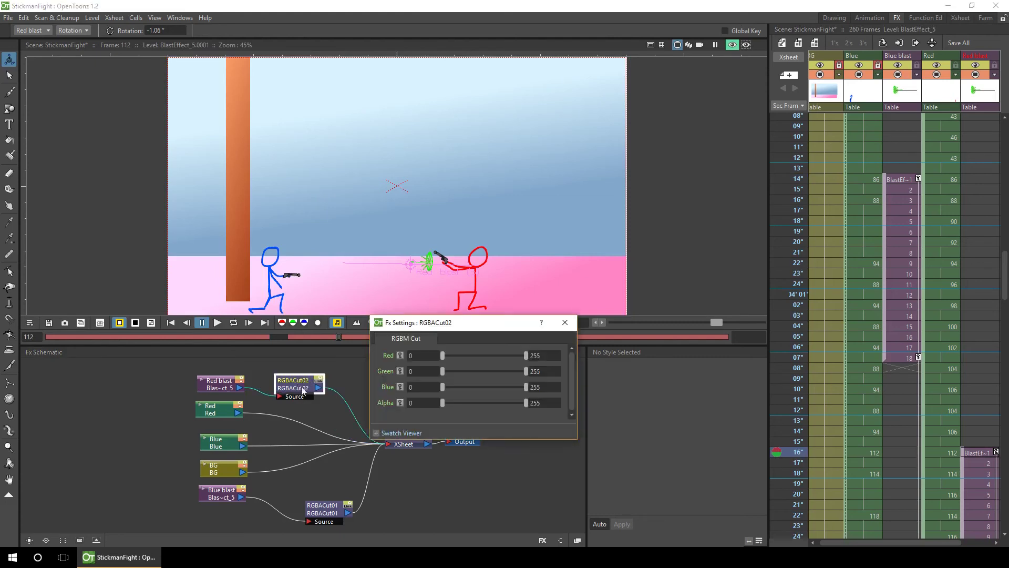
{"action": "mouse_move", "coordinate": [525, 370]}
{"action": "left_mouse_down"}
{"action": "mouse_move", "coordinate": [446, 371]}
{"action": "mouse_move", "coordinate": [520, 353]}
{"action": "left_mouse_up"}
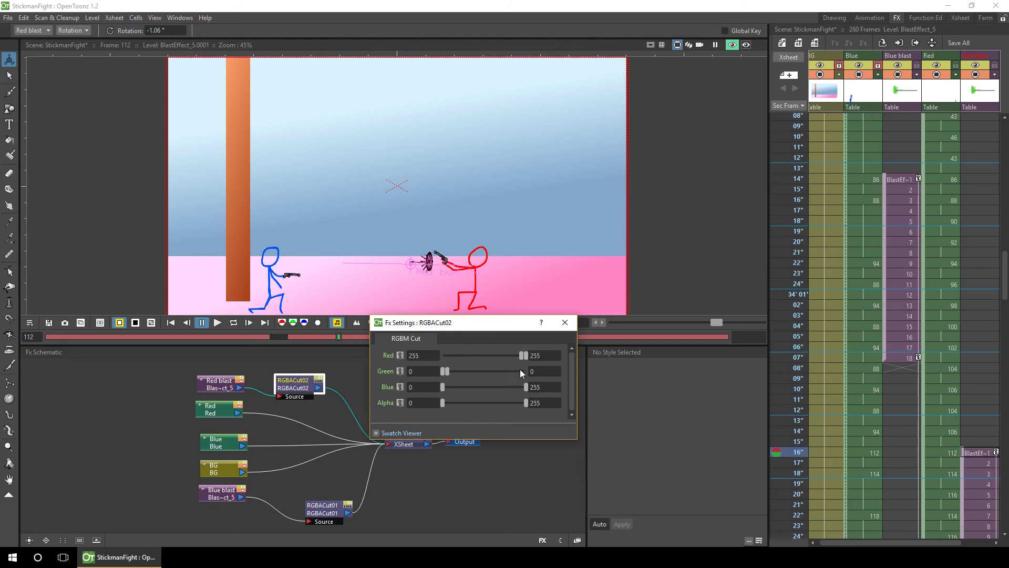
{"action": "left_click", "coordinate": [563, 322]}
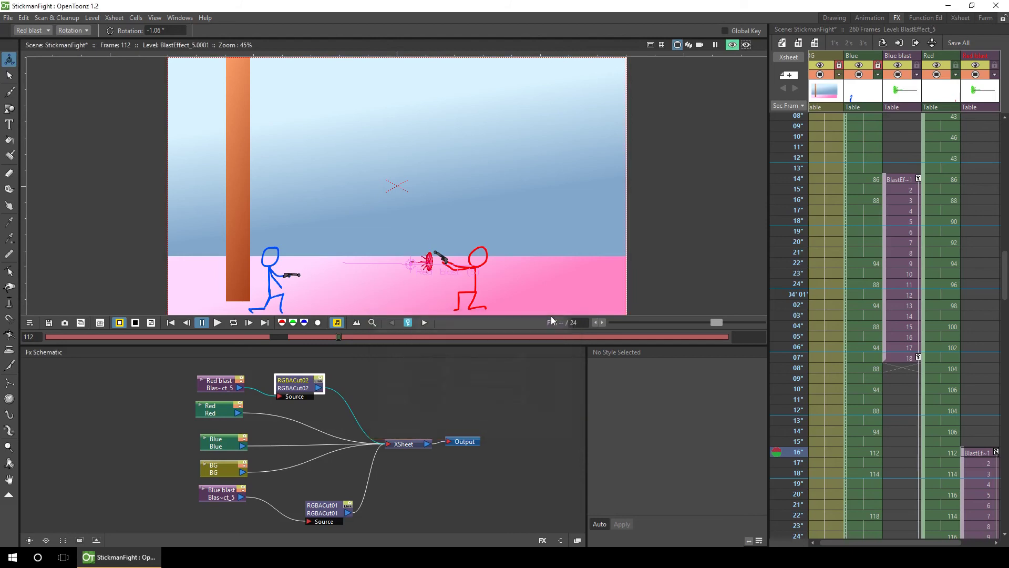
{"action": "left_click_drag", "start_coordinate": [408, 346], "coordinate": [418, 388]}
{"action": "left_click", "coordinate": [732, 45]}
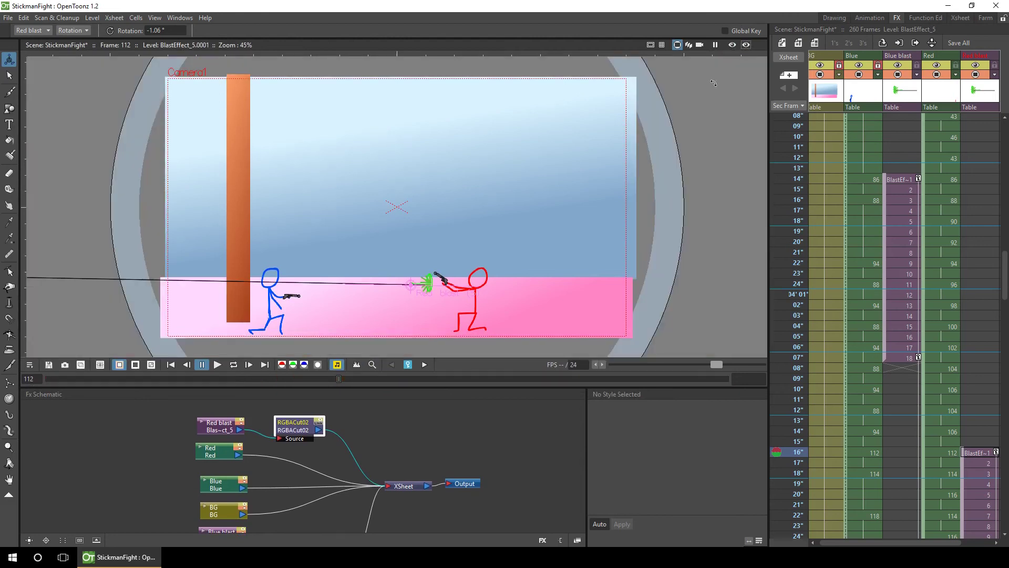
{"action": "left_click", "coordinate": [860, 18]}
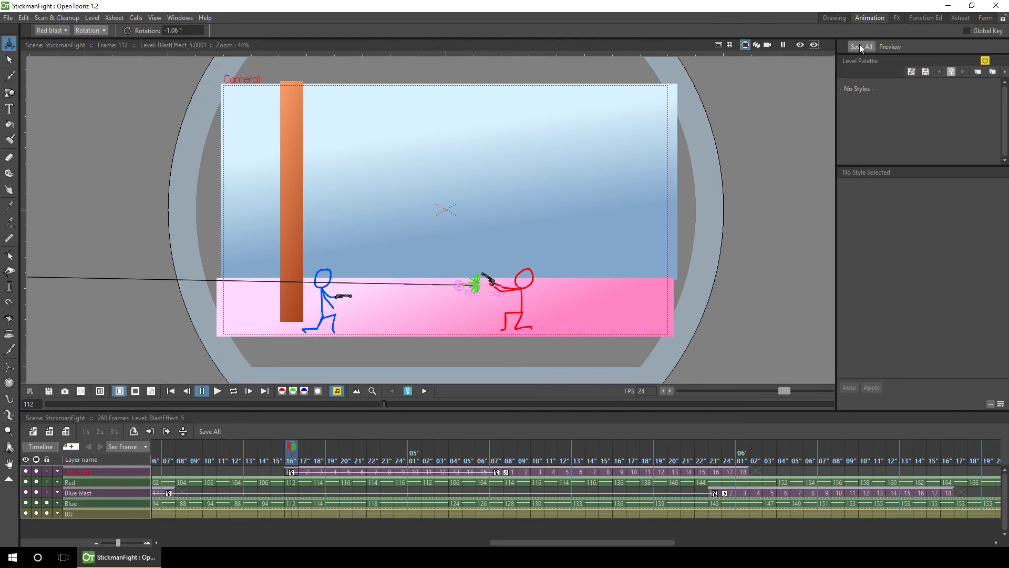
Play and close the rendered preview, then insert an empty column below BG.
{"action": "left_click", "coordinate": [890, 47]}
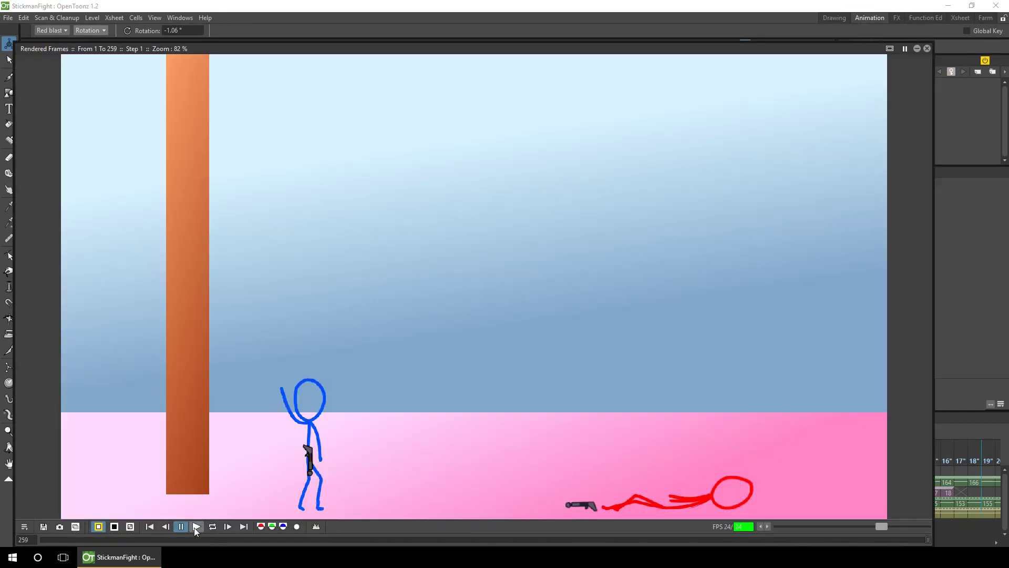
{"action": "left_click", "coordinate": [927, 48]}
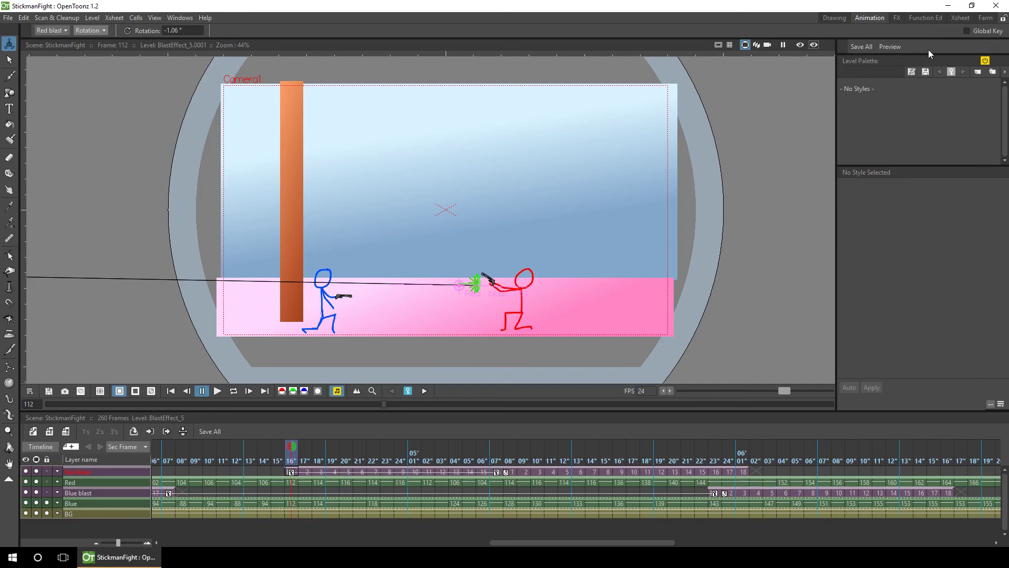
{"action": "right_click", "coordinate": [124, 513]}
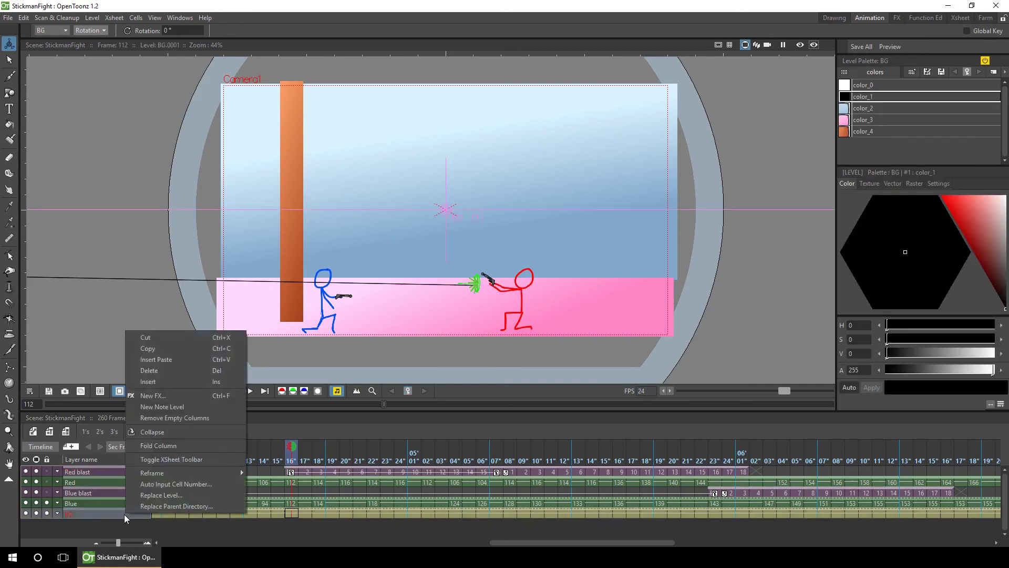
{"action": "left_click", "coordinate": [160, 381]}
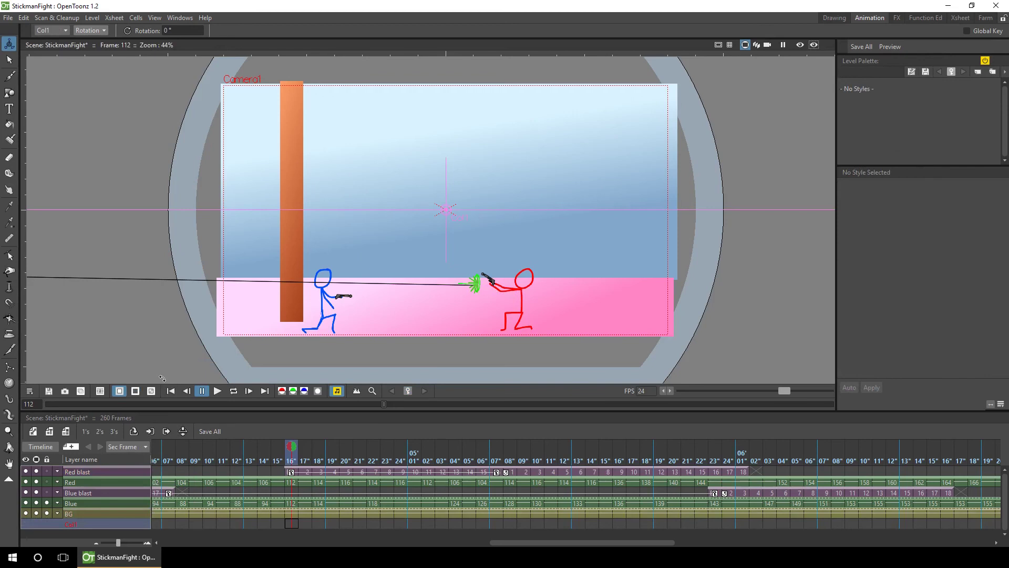
{"action": "key", "text": "ctrl+z"}
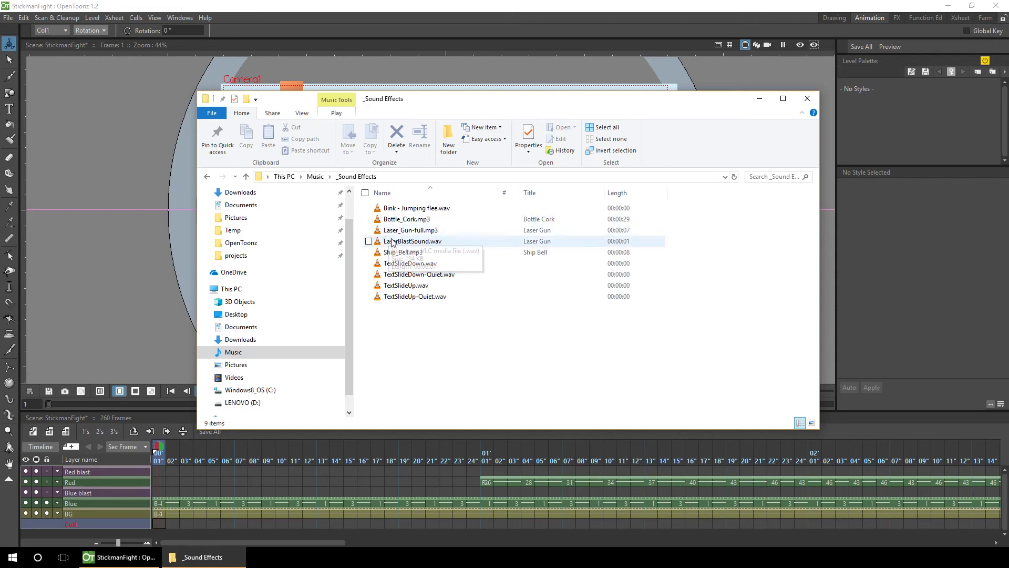
Drop LaserBlastSound.wav onto the timeline and import it as sound column Col2.
{"action": "left_click_drag", "start_coordinate": [395, 242], "coordinate": [427, 522]}
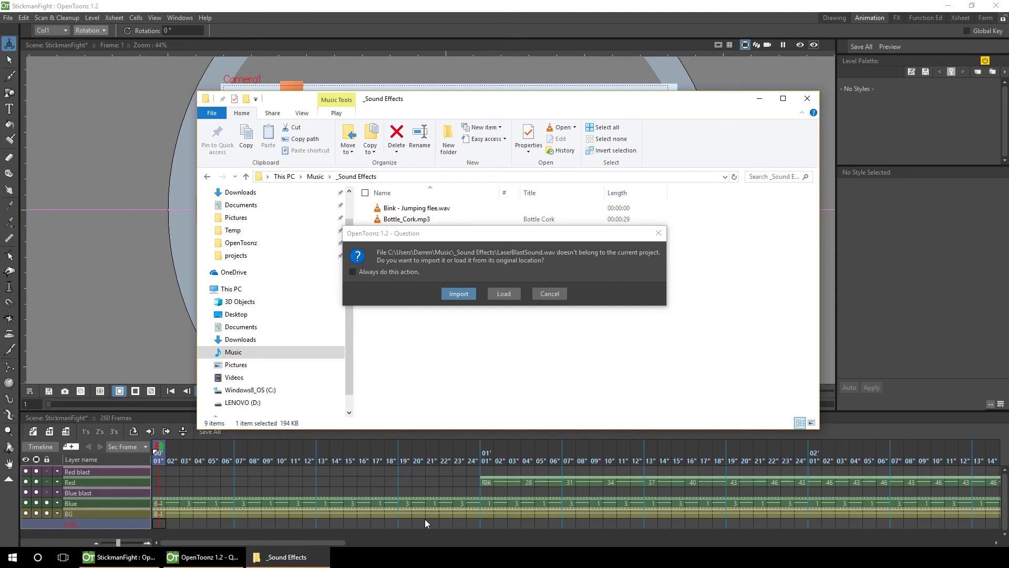
{"action": "left_click", "coordinate": [459, 294]}
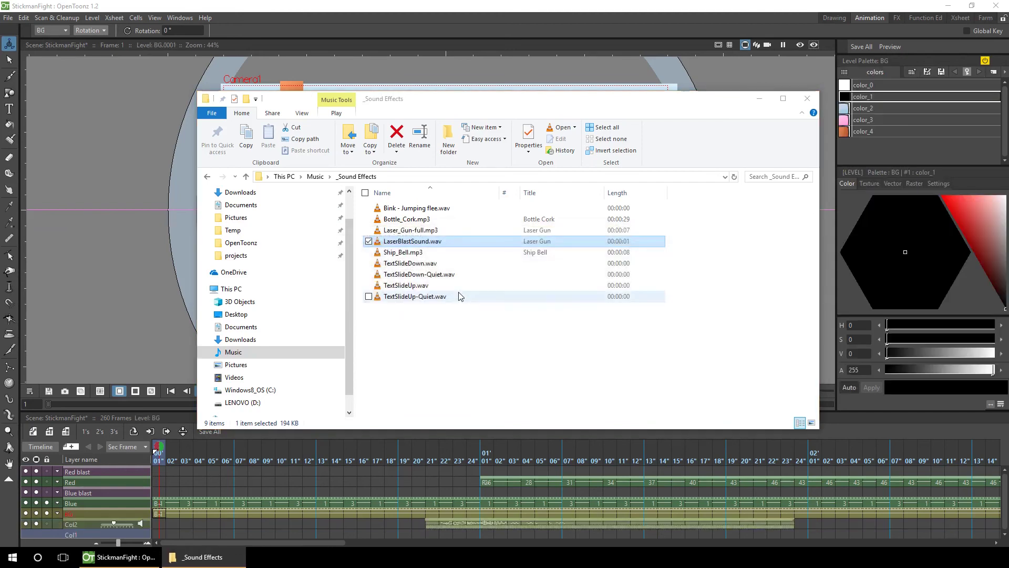
Close the Sound Effects folder window and rename the sound column to 'Sound FX'.
{"action": "left_click", "coordinate": [807, 98]}
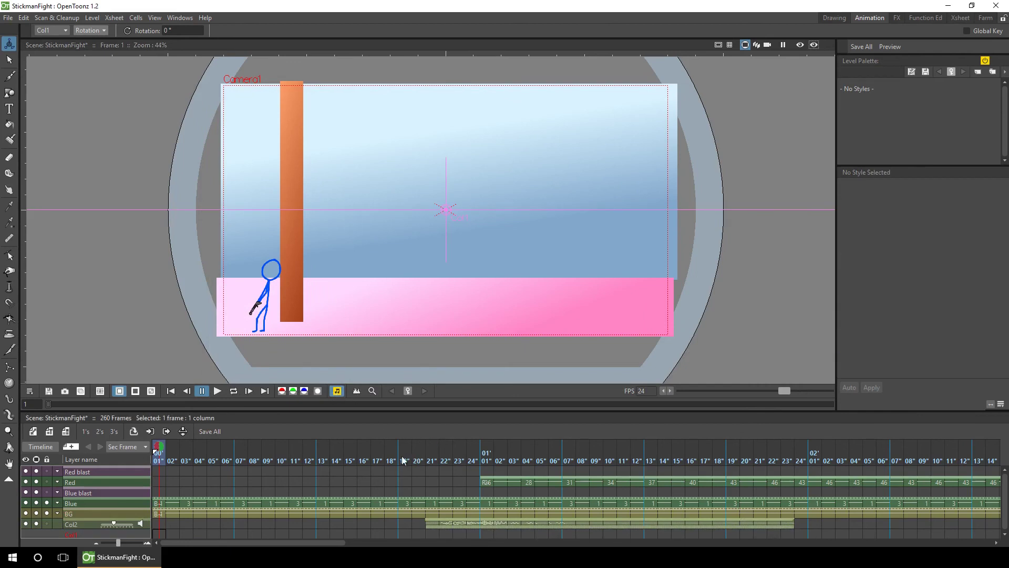
{"action": "left_click_drag", "start_coordinate": [404, 461], "coordinate": [500, 458]}
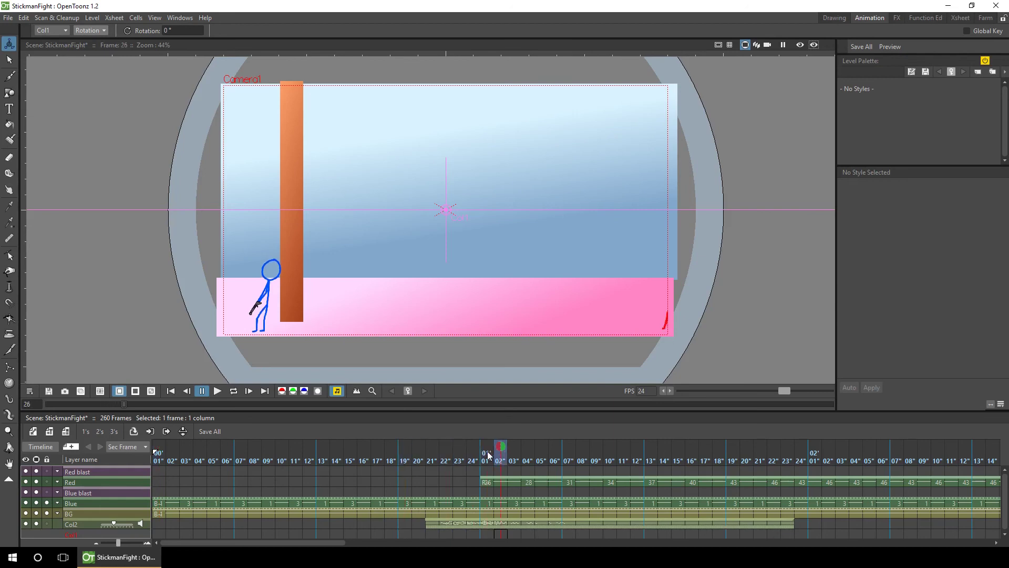
{"action": "right_click", "coordinate": [76, 524]}
{"action": "double_click", "coordinate": [77, 524]}
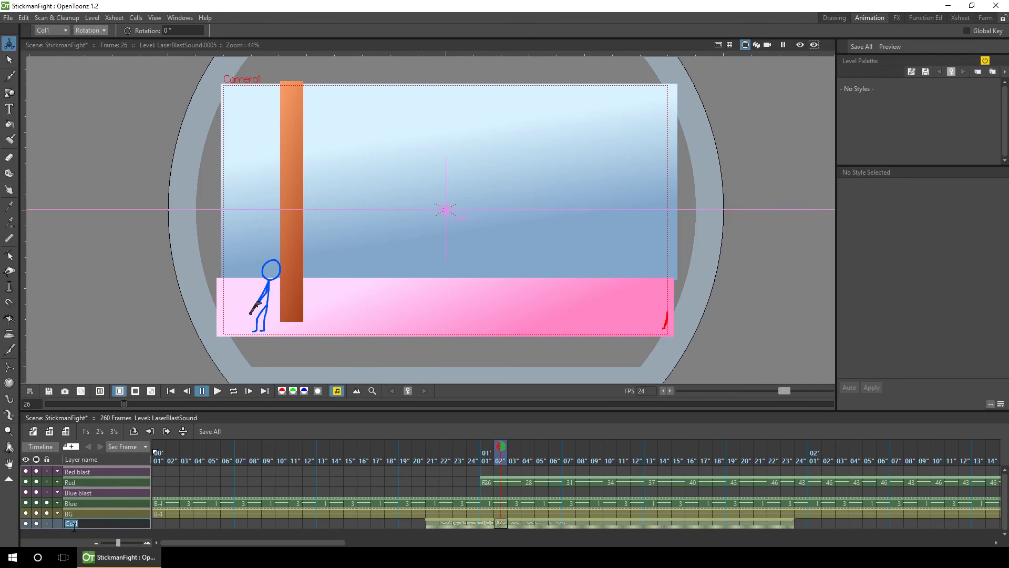
{"action": "type", "text": "Sound FX"}
{"action": "key", "text": "Return"}
Cut the laser sound clip and paste it into the Sound FX column at frame 112.
{"action": "left_click_drag", "start_coordinate": [314, 543], "coordinate": [339, 541]}
{"action": "left_click", "coordinate": [323, 521]}
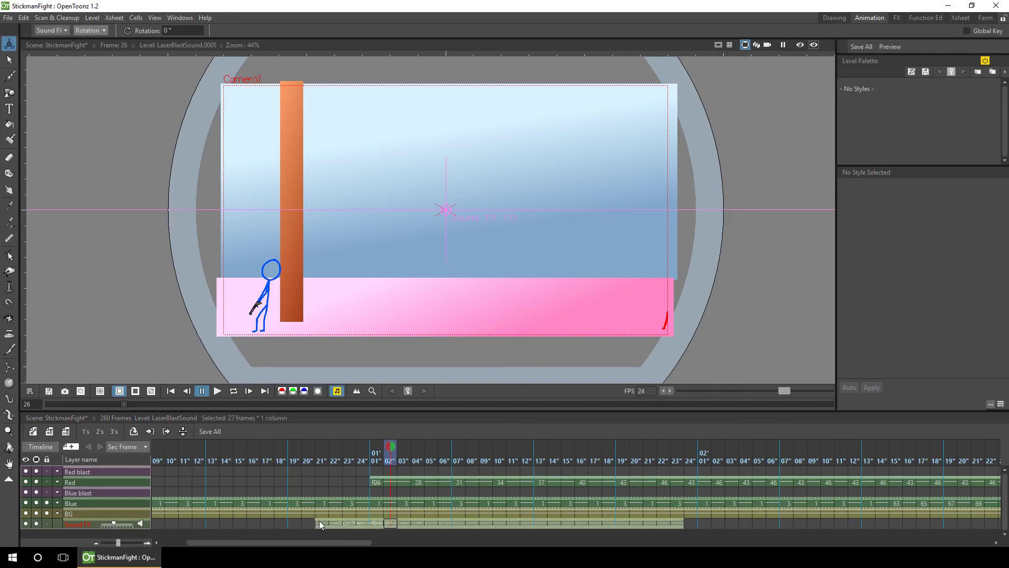
{"action": "key", "text": "Delete"}
{"action": "left_click_drag", "start_coordinate": [304, 540], "coordinate": [526, 541]}
{"action": "left_click", "coordinate": [418, 520]}
{"action": "key", "text": "ctrl+v"}
{"action": "left_click", "coordinate": [550, 518]}
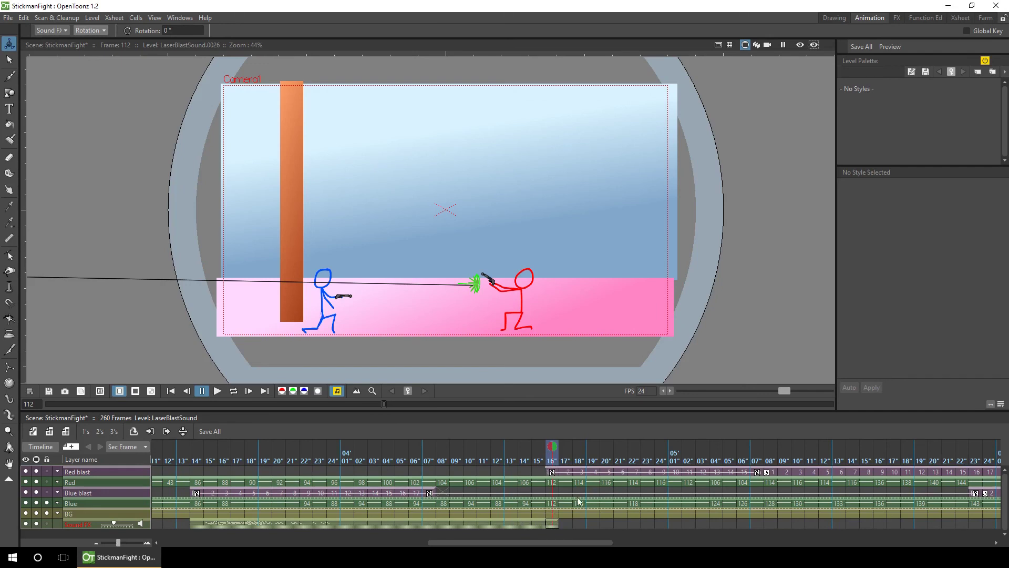
{"action": "left_click", "coordinate": [560, 521]}
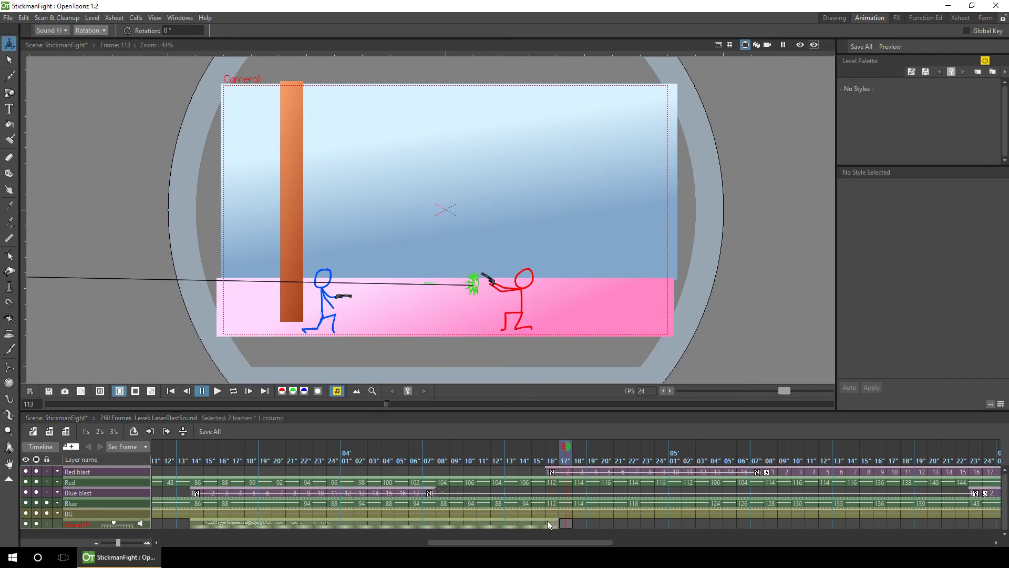
{"action": "left_click", "coordinate": [563, 522]}
Insert a new empty column next to the Sound FX column.
{"action": "left_click", "coordinate": [79, 524]}
{"action": "right_click", "coordinate": [79, 524]}
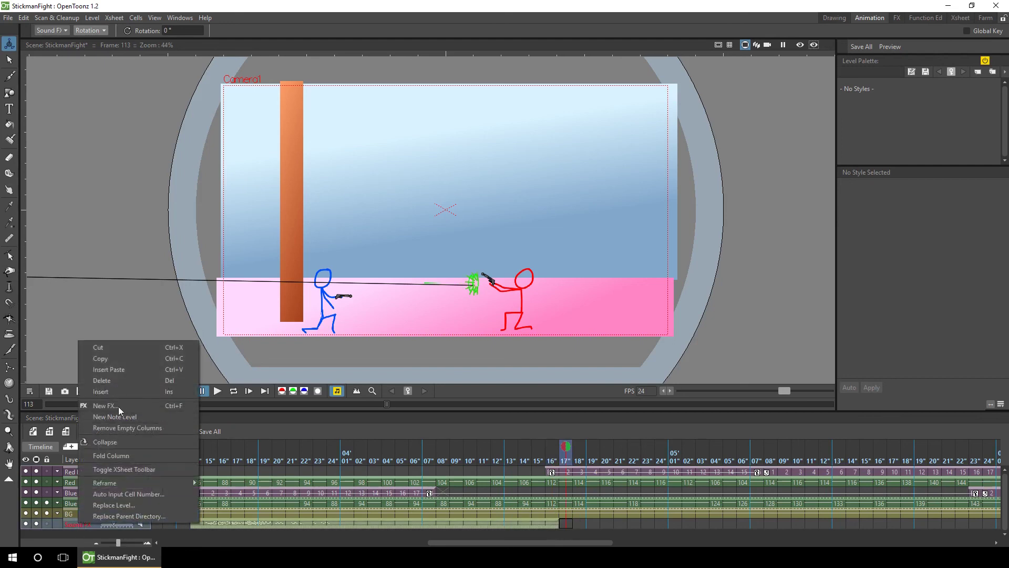
{"action": "left_click", "coordinate": [112, 393]}
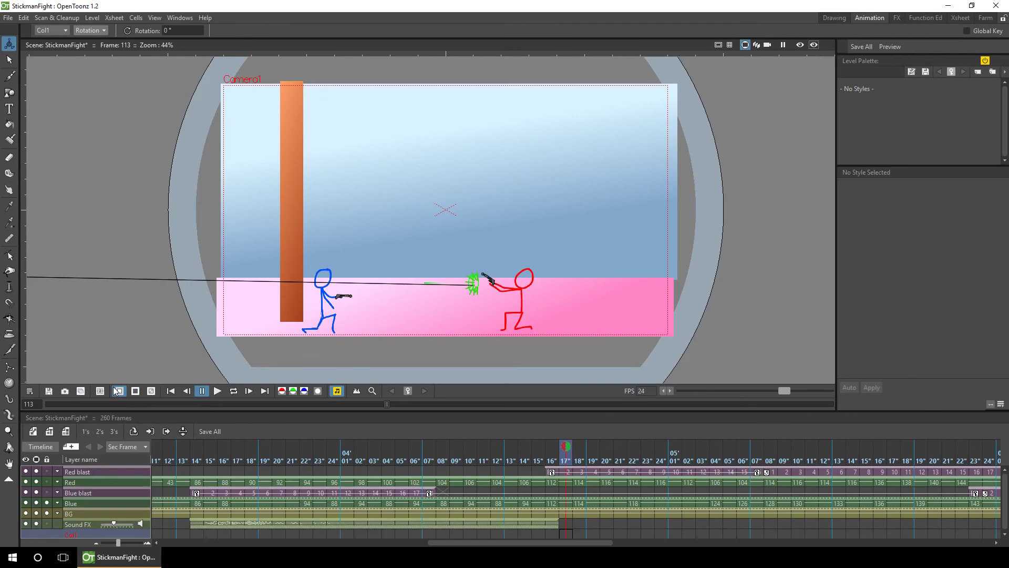
Paste copies of the laser sound at frames 112, 128 and 143.
{"action": "left_click", "coordinate": [550, 534]}
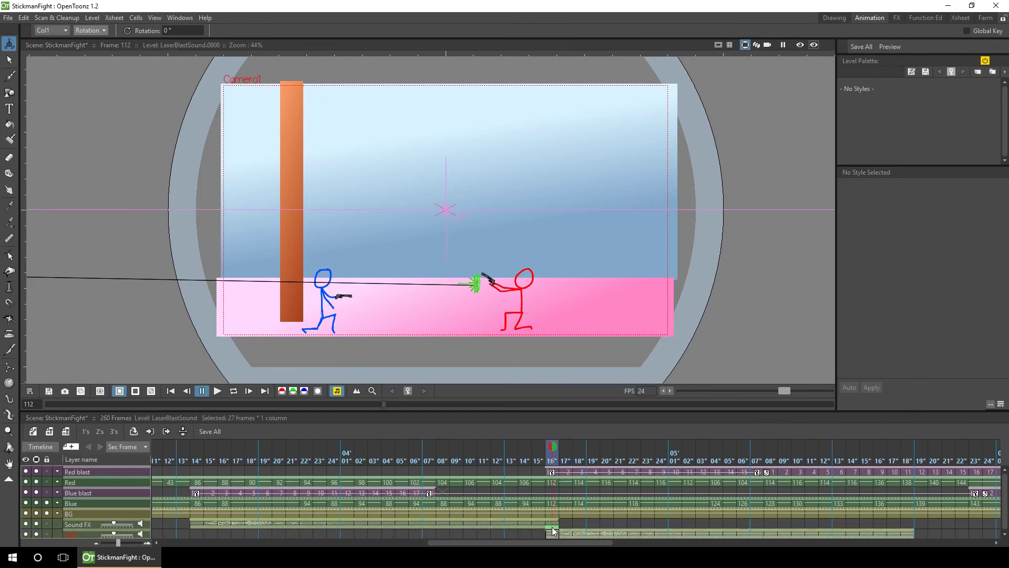
{"action": "key", "text": "ctrl+v"}
{"action": "left_click_drag", "start_coordinate": [538, 545], "coordinate": [627, 545]}
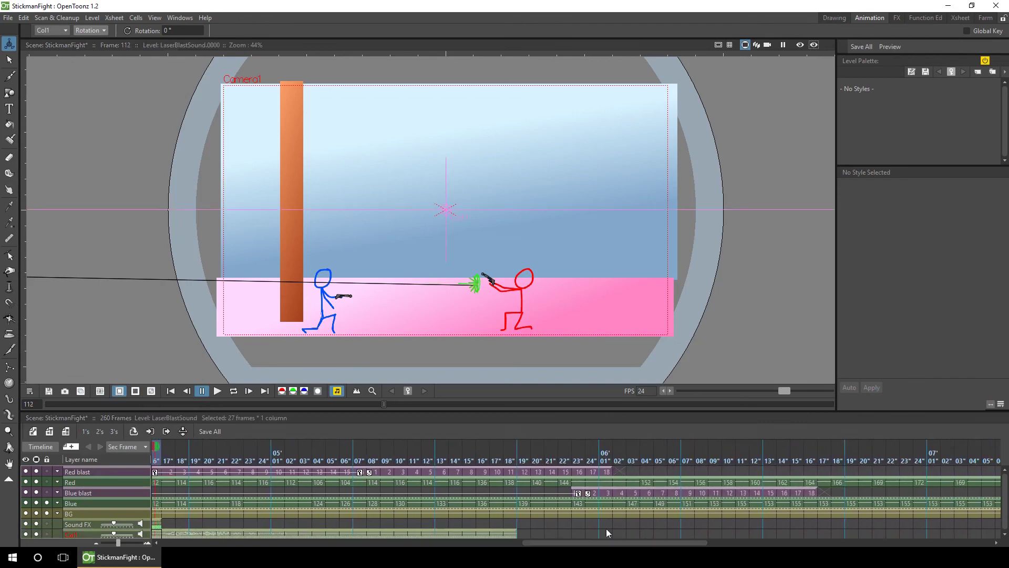
{"action": "left_click", "coordinate": [373, 523]}
{"action": "key", "text": "ctrl+v"}
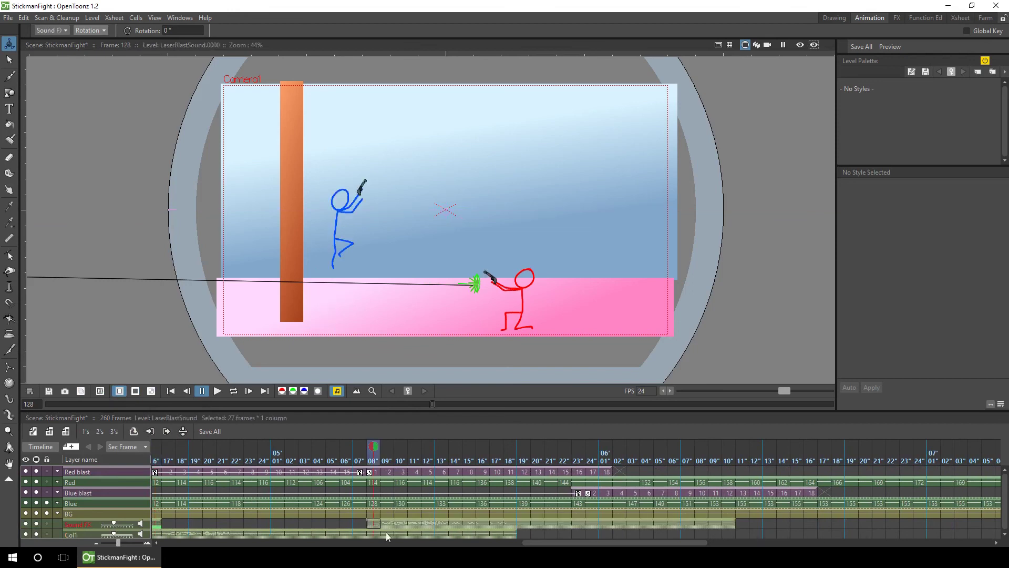
{"action": "left_click", "coordinate": [578, 532]}
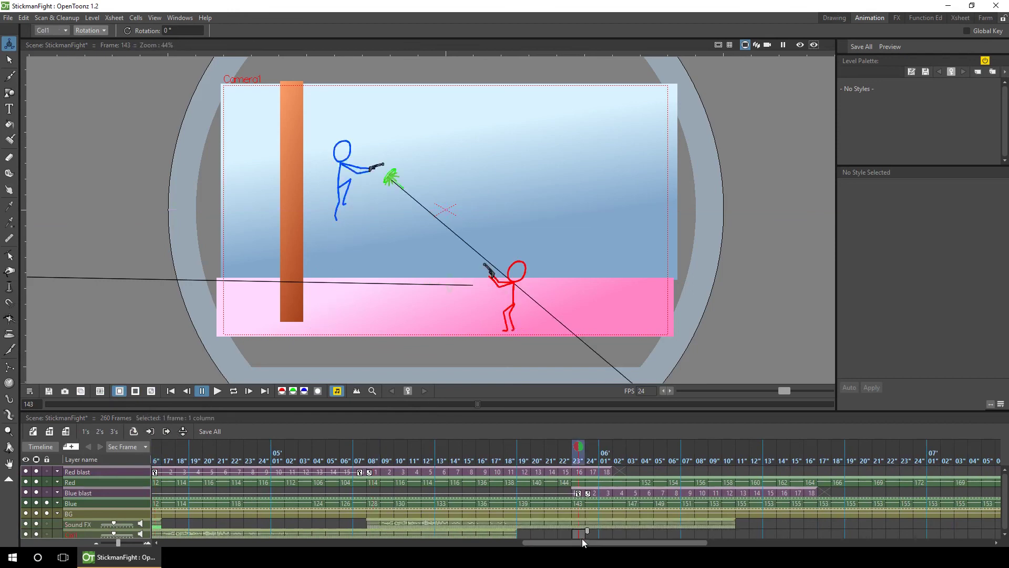
{"action": "key", "text": "ctrl+v"}
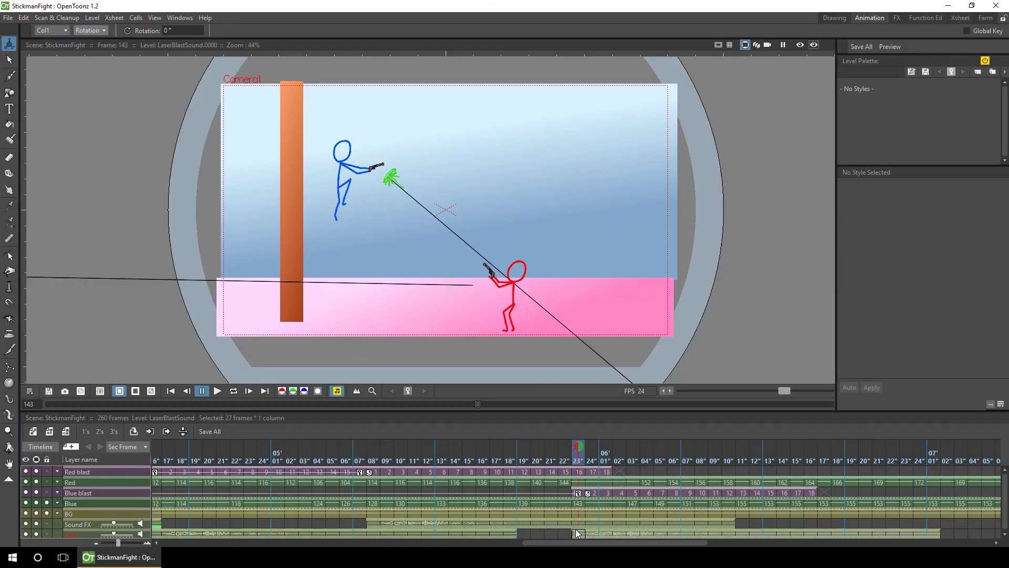